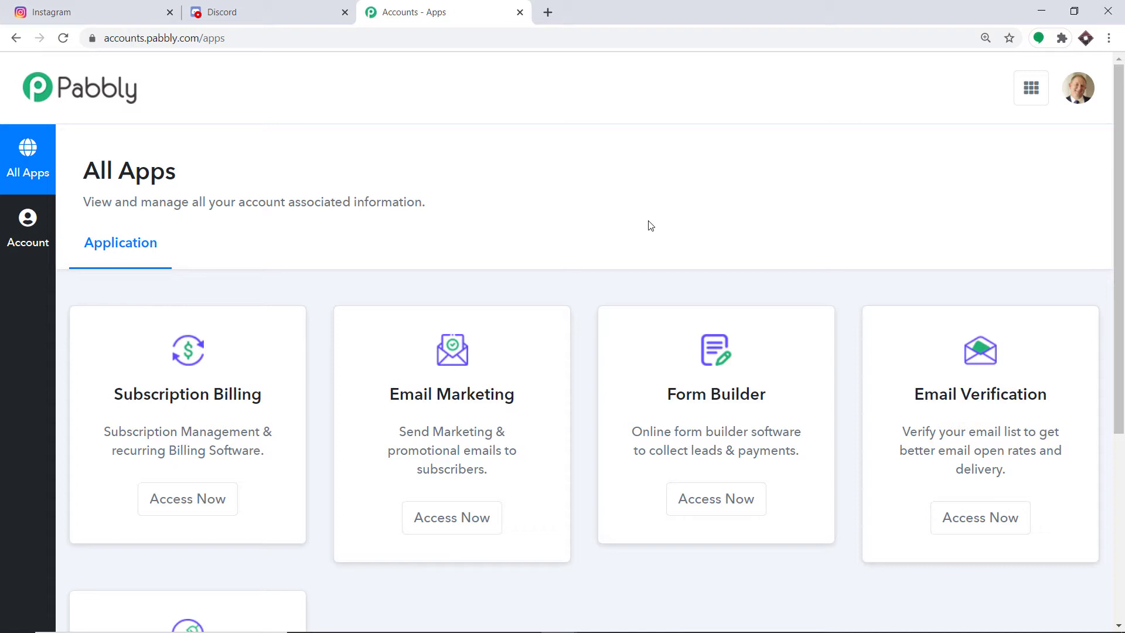
- Open Pabbly Connect from the Pabbly apps and create a workflow named "Instagram To Discord"
scroll(652, 230, down, 5)
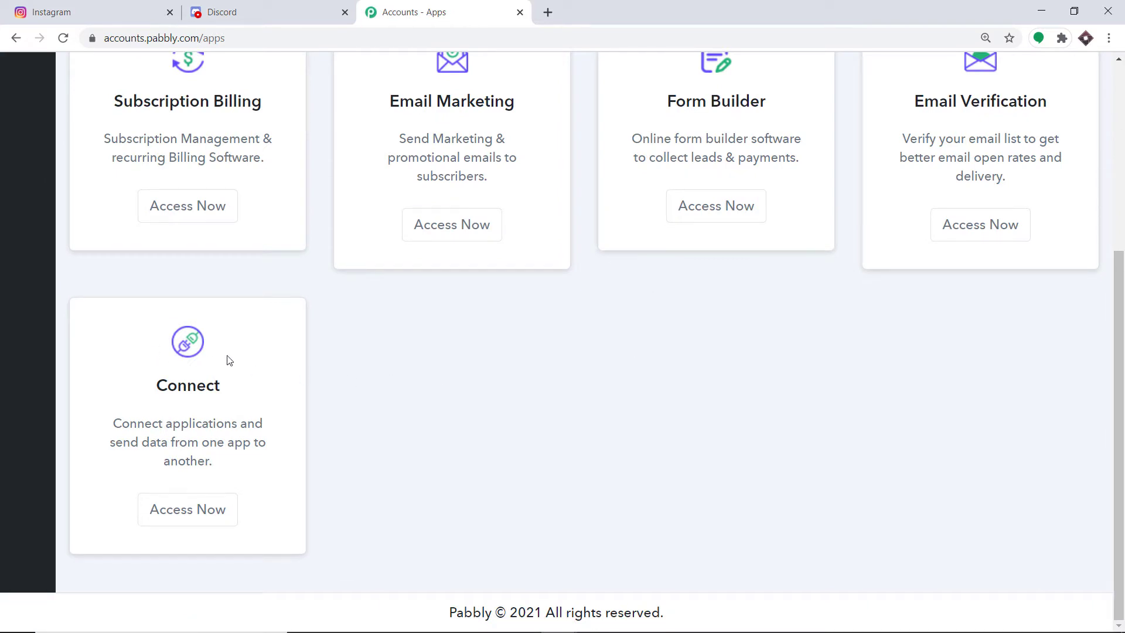
click(188, 511)
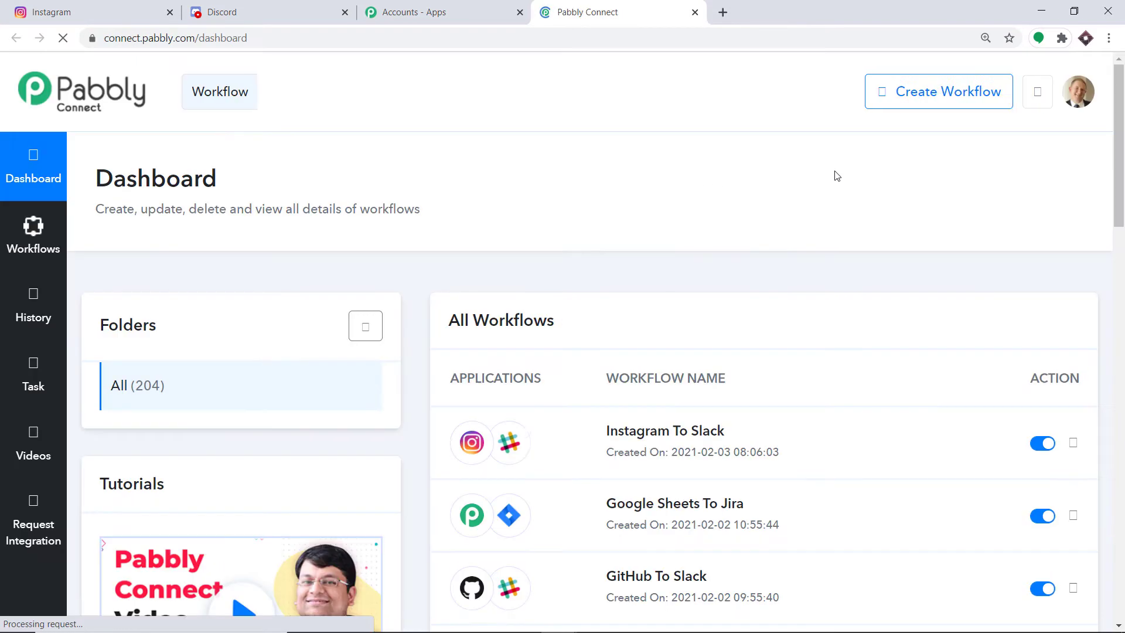
click(916, 114)
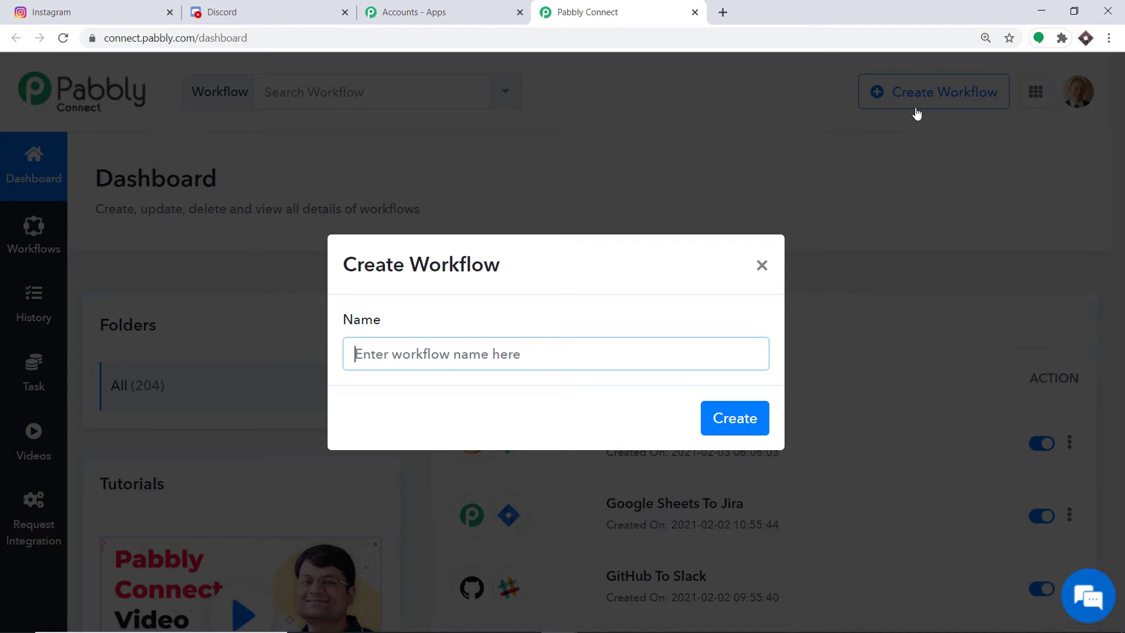
text(Istagram)
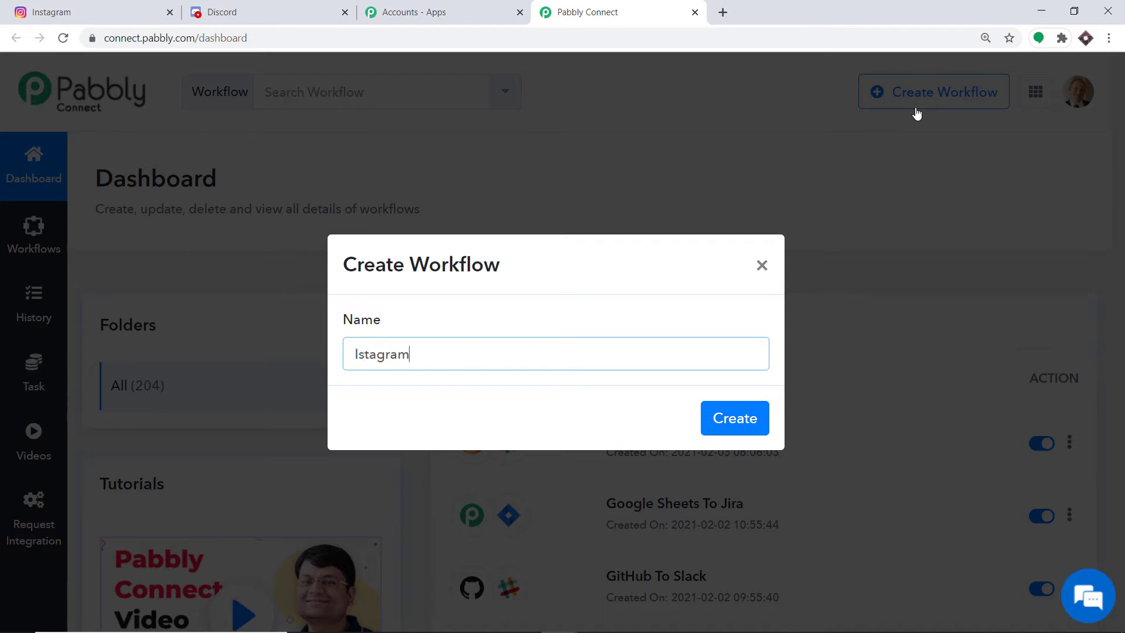
text( To Discord)
click(359, 356)
text(n)
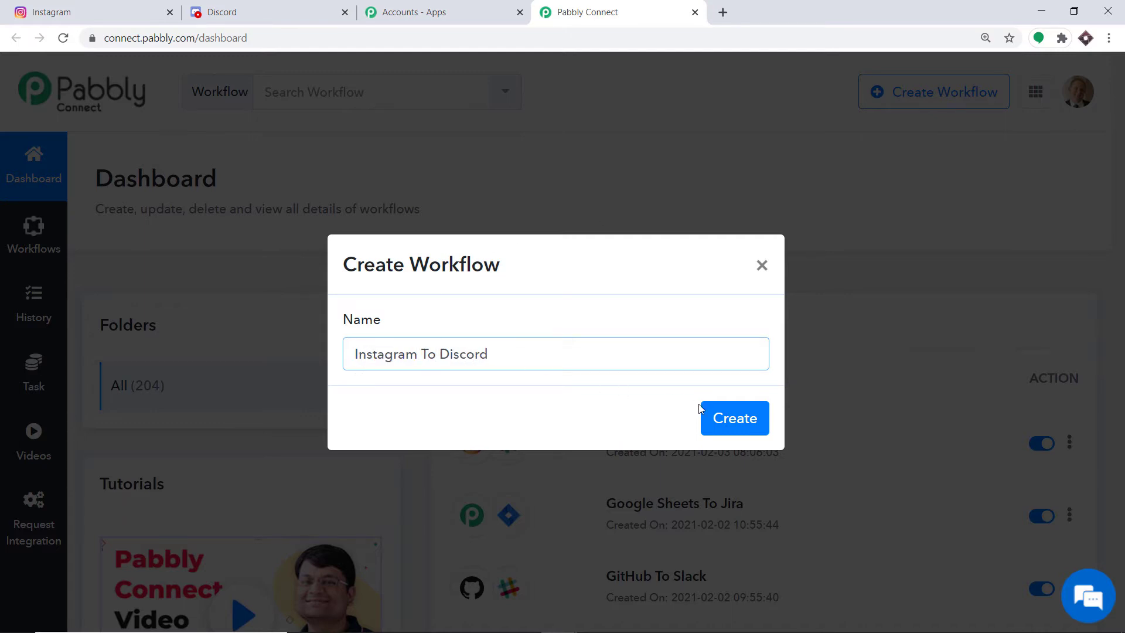
click(733, 426)
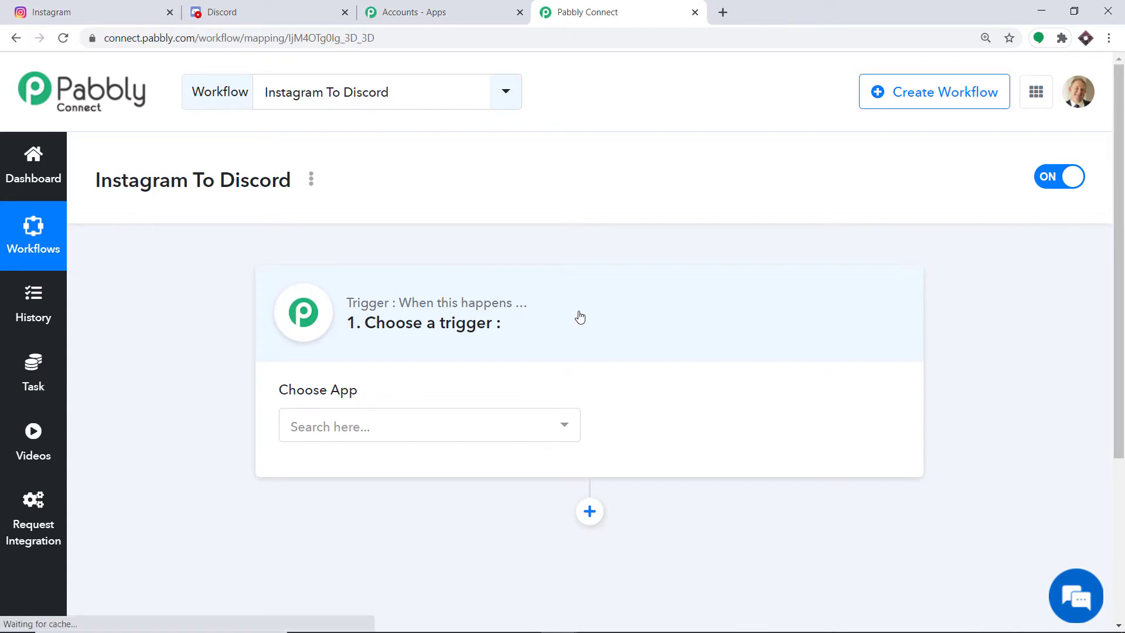
- Set the workflow trigger to Instagram with the event New Media Posted in My Account
click(381, 426)
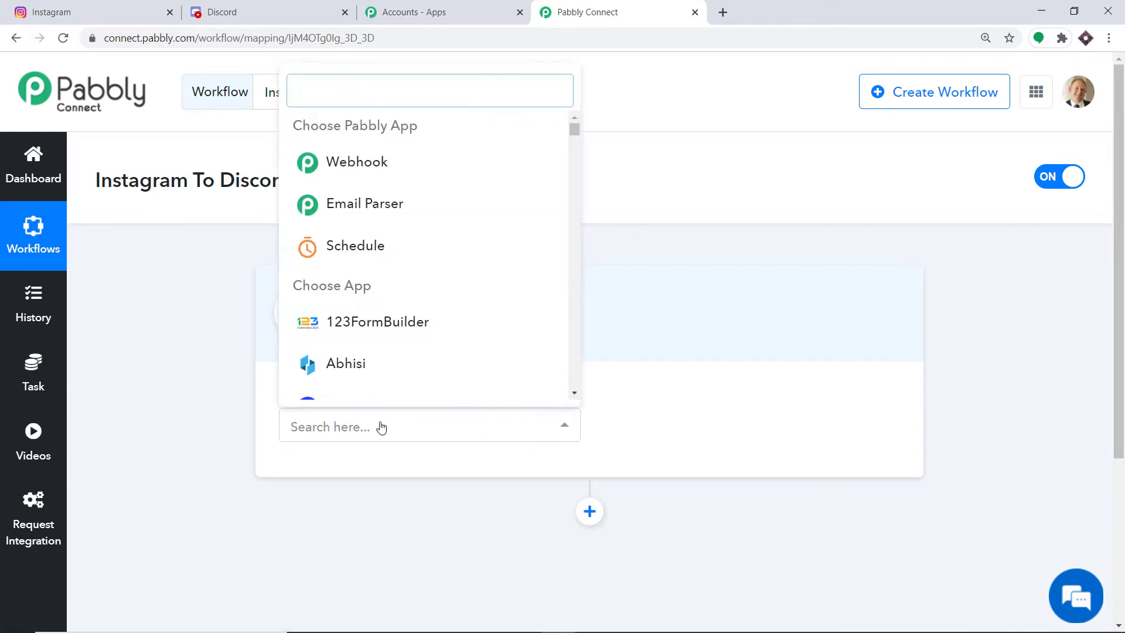
text(i)
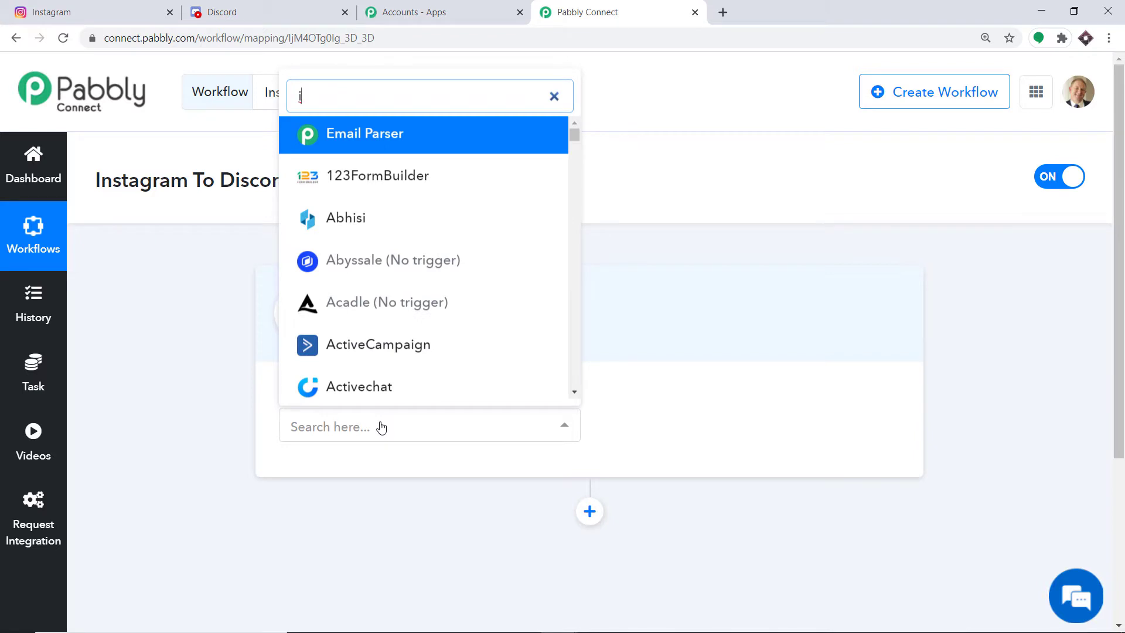
text(nst)
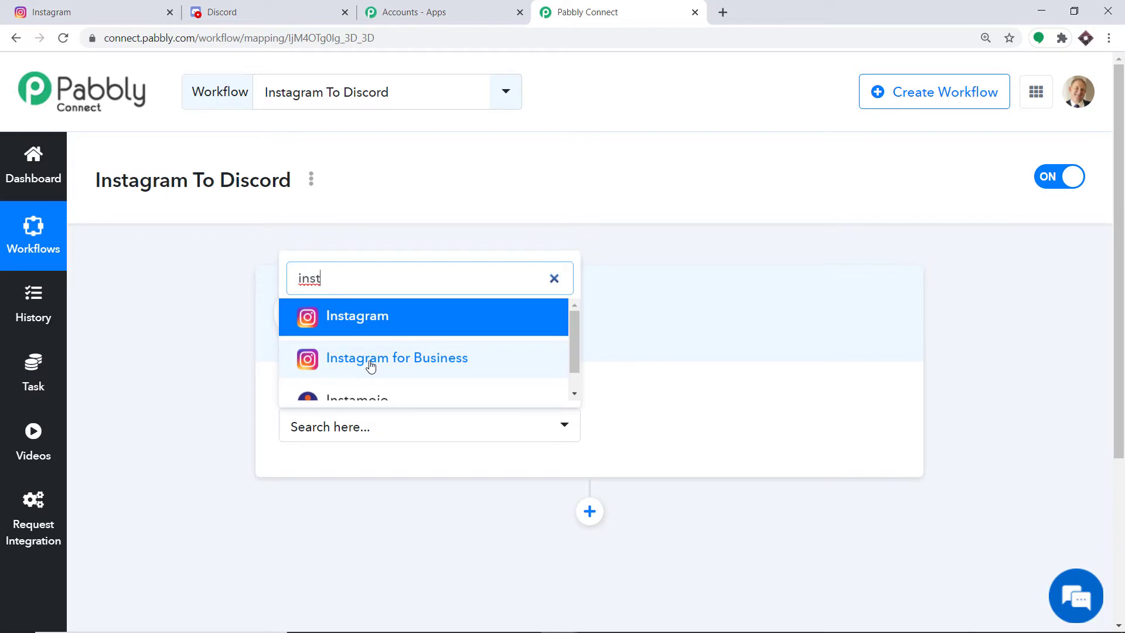
click(376, 325)
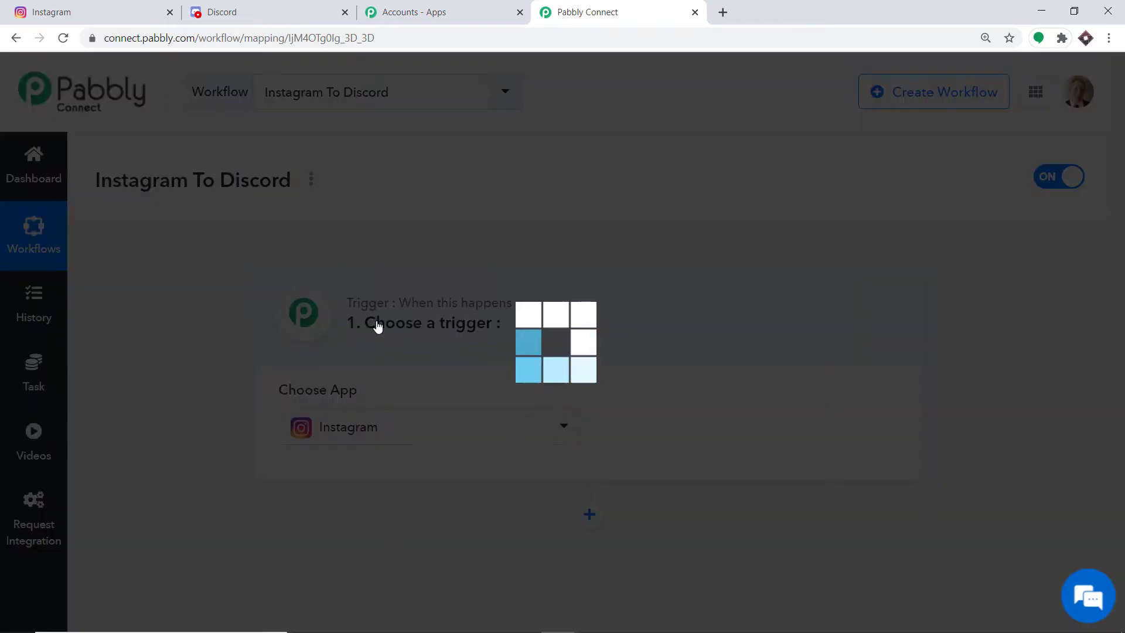
click(681, 433)
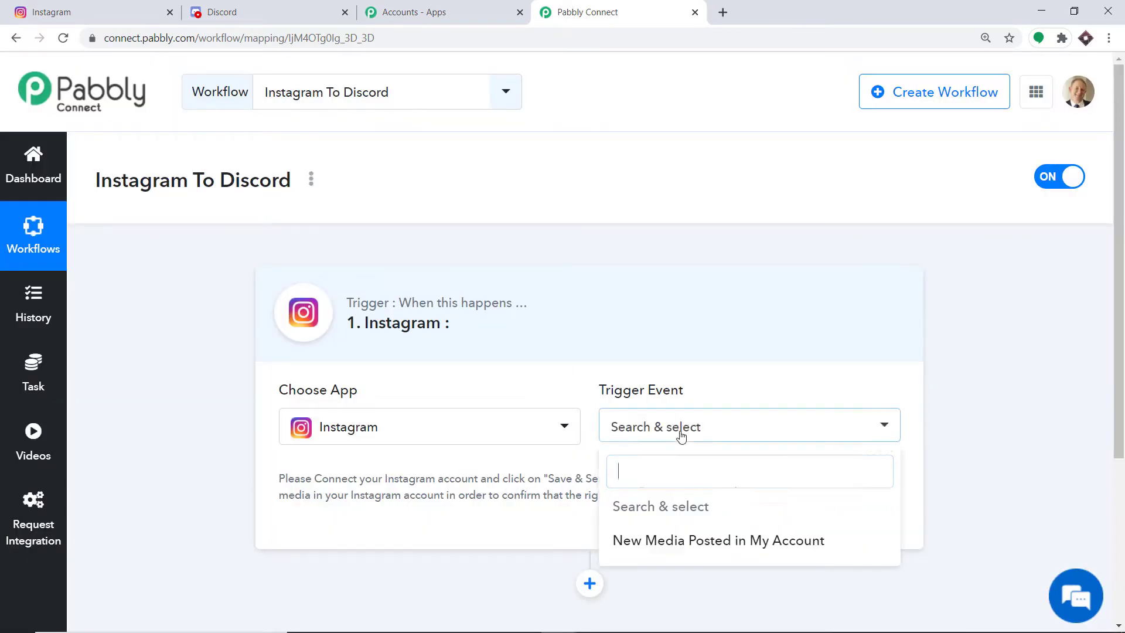
click(650, 548)
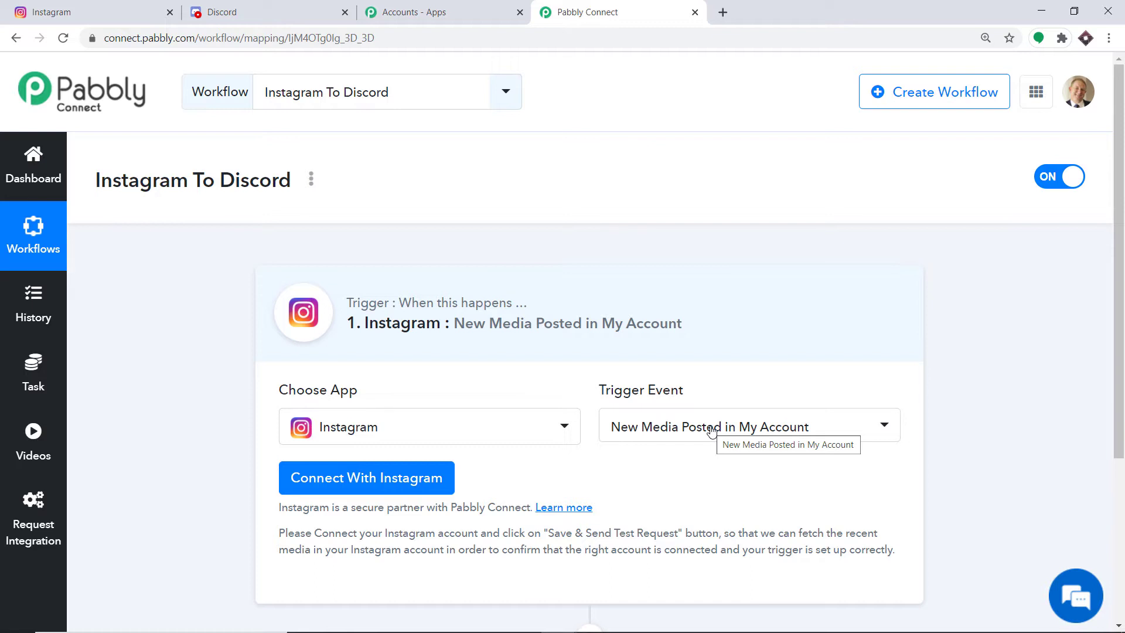
- Connect the trigger to Instagram with new credentials and allow Pabbly Connect access to the account
click(382, 488)
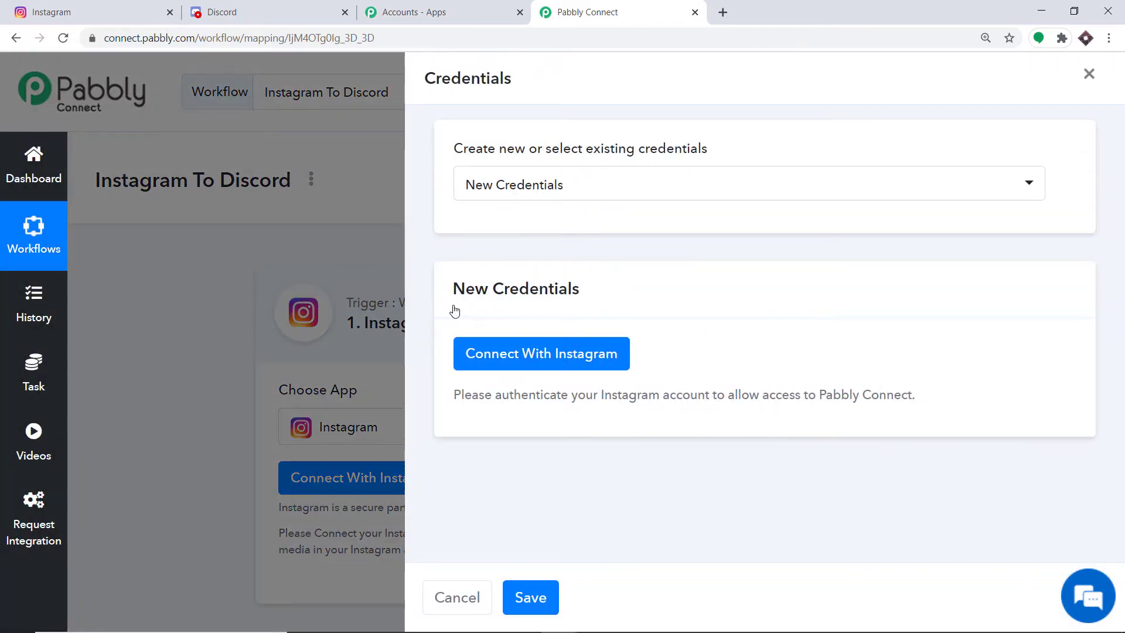
click(510, 357)
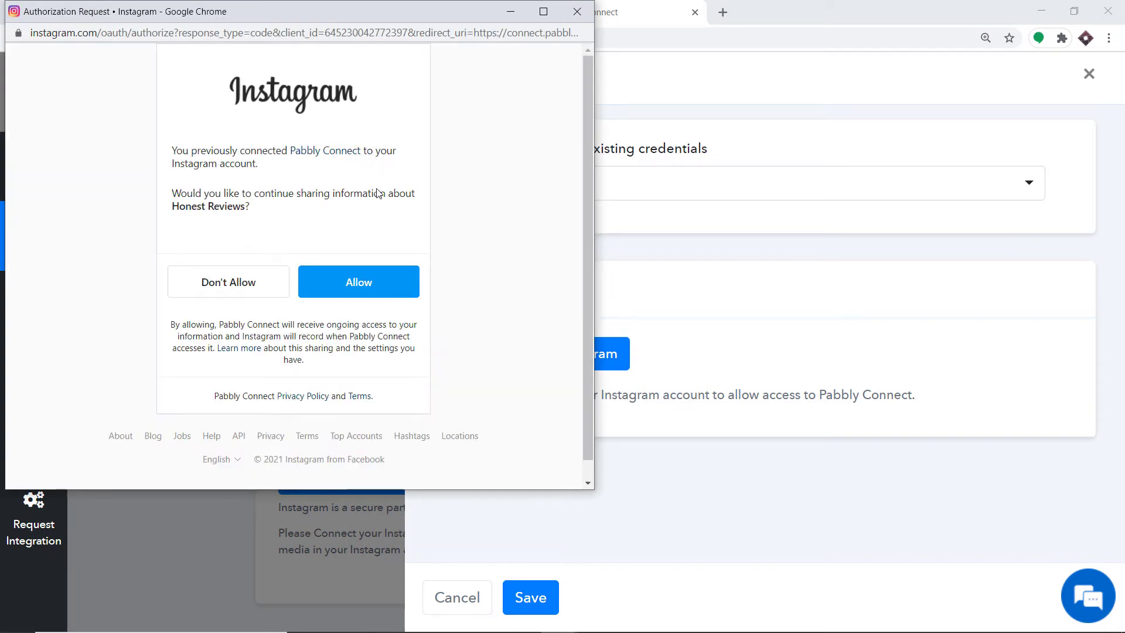
click(378, 282)
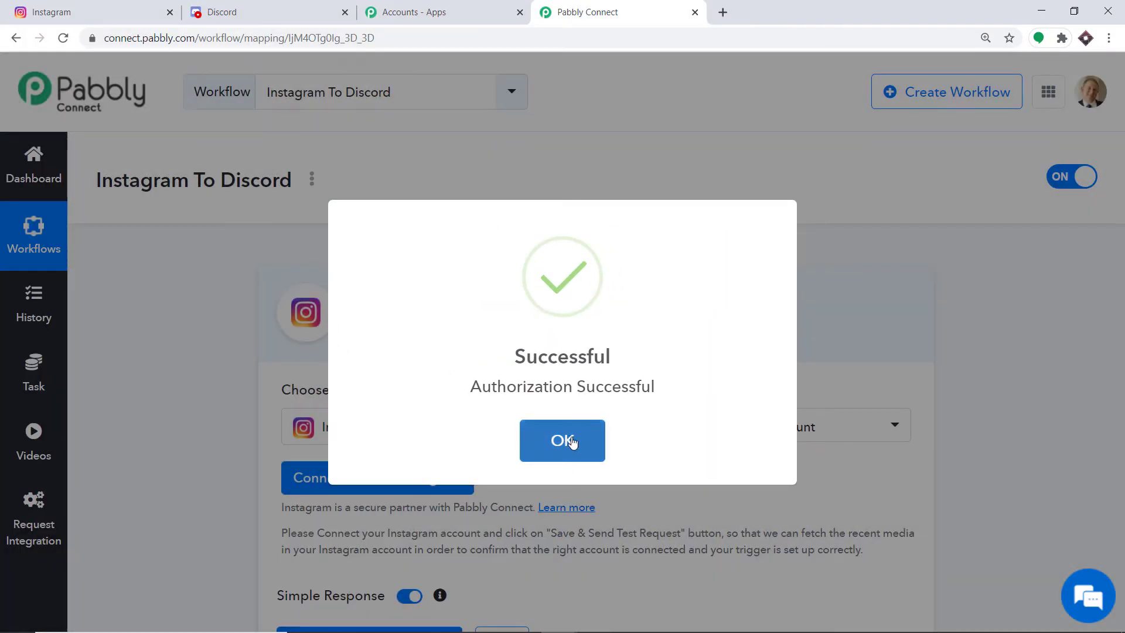
click(567, 441)
- Check the newest post in the Instagram feed, and save the Pabbly Connect trigger with a test request
scroll(585, 310, down, 3)
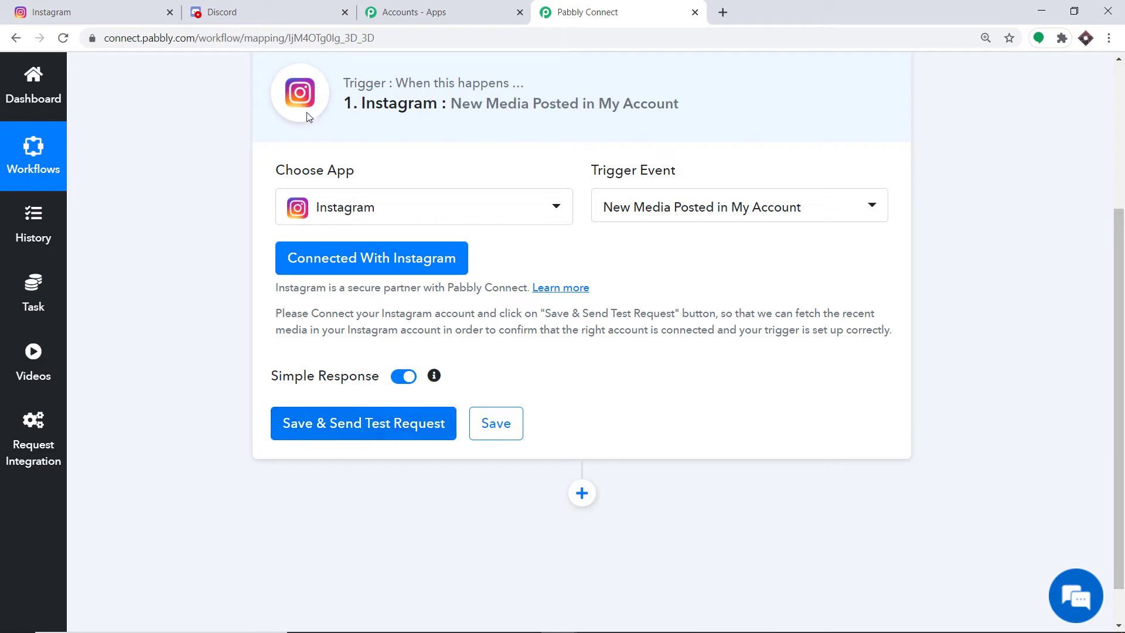
click(132, 8)
scroll(430, 341, down, 1)
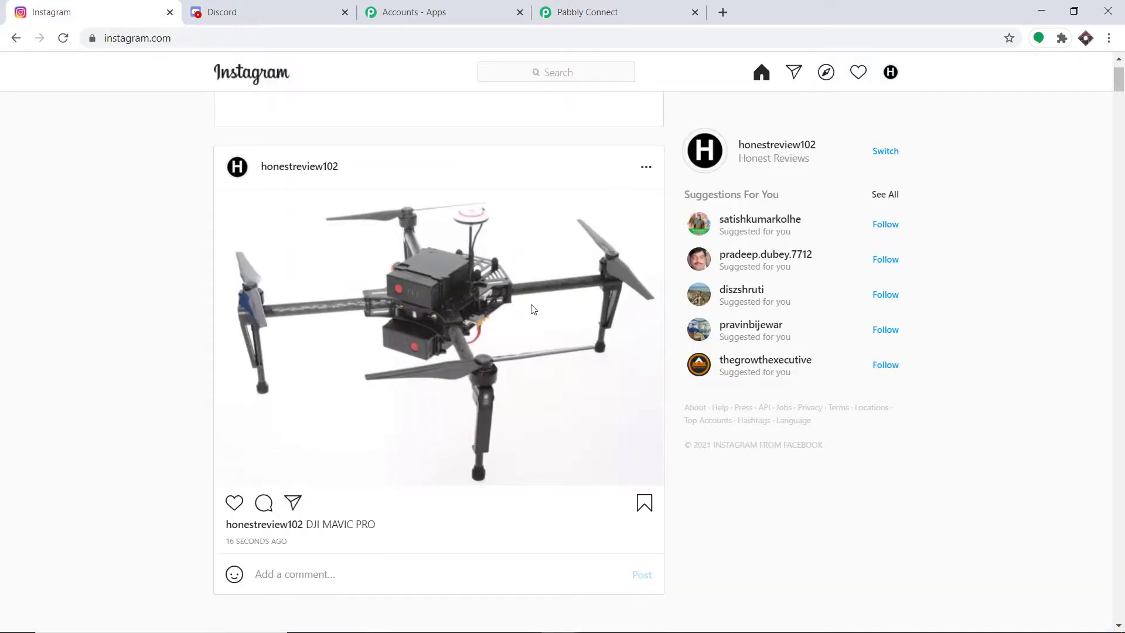
scroll(528, 311, down, 1)
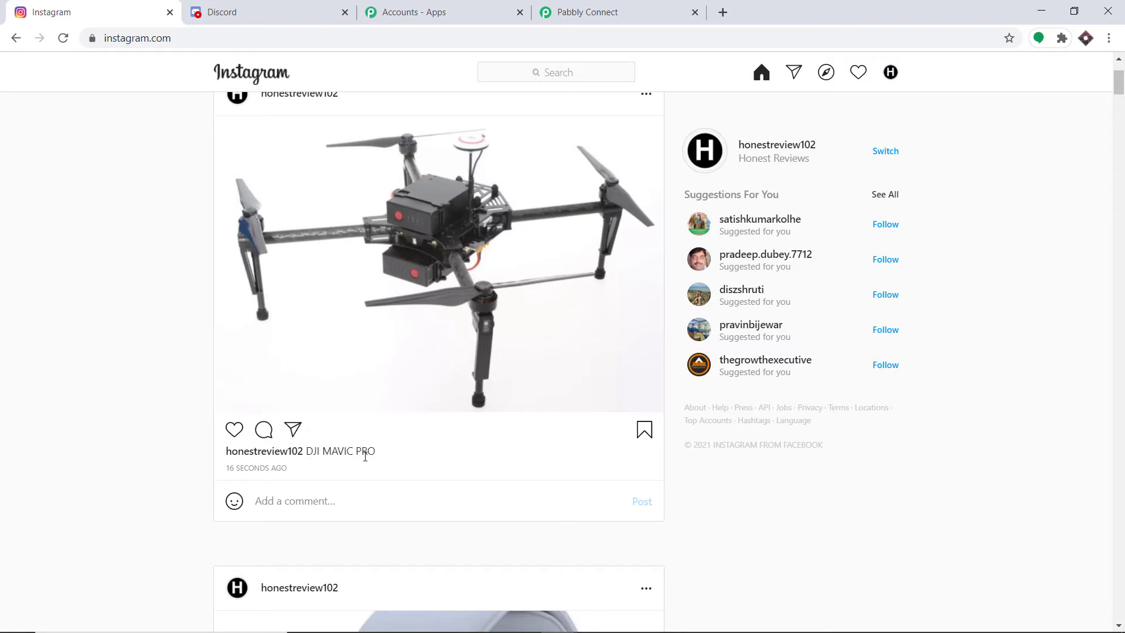
scroll(466, 338, up, 2)
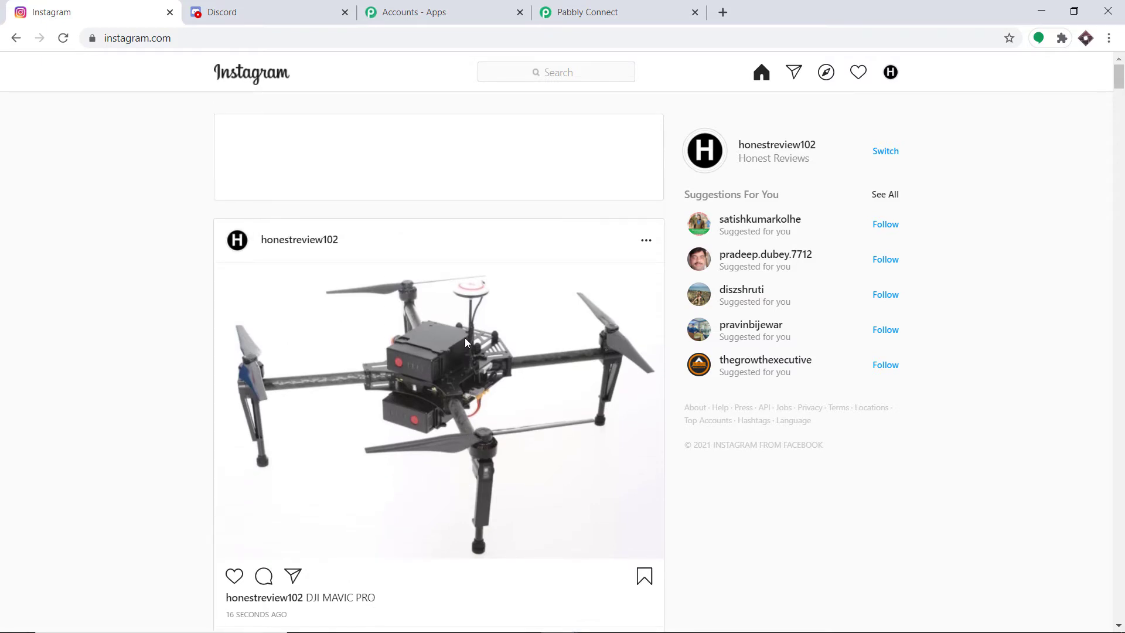
click(579, 15)
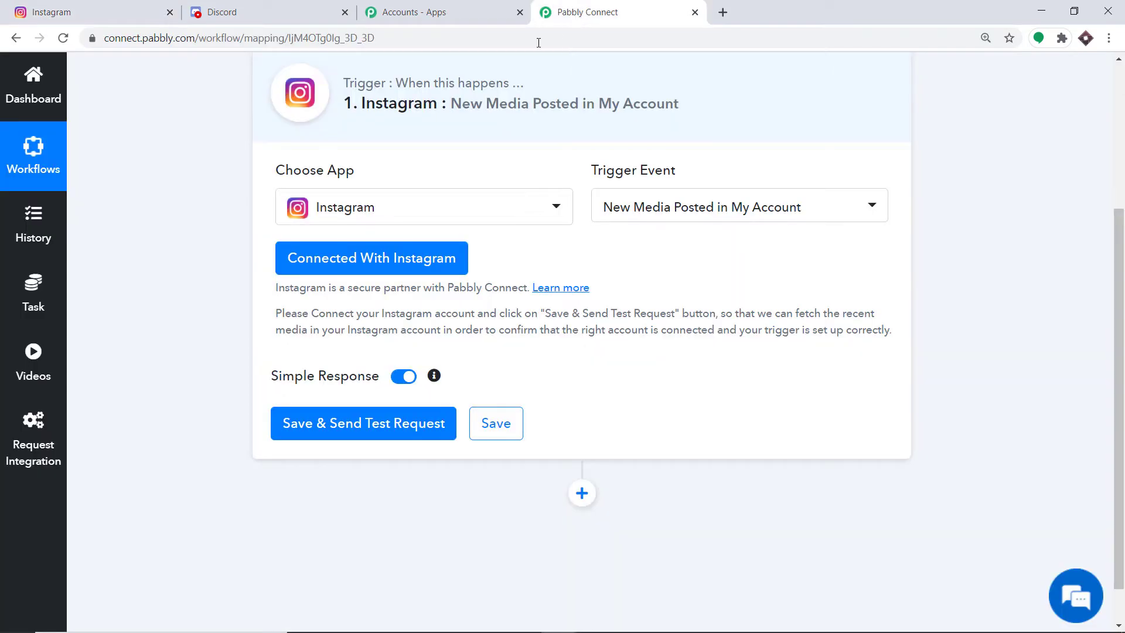
click(320, 431)
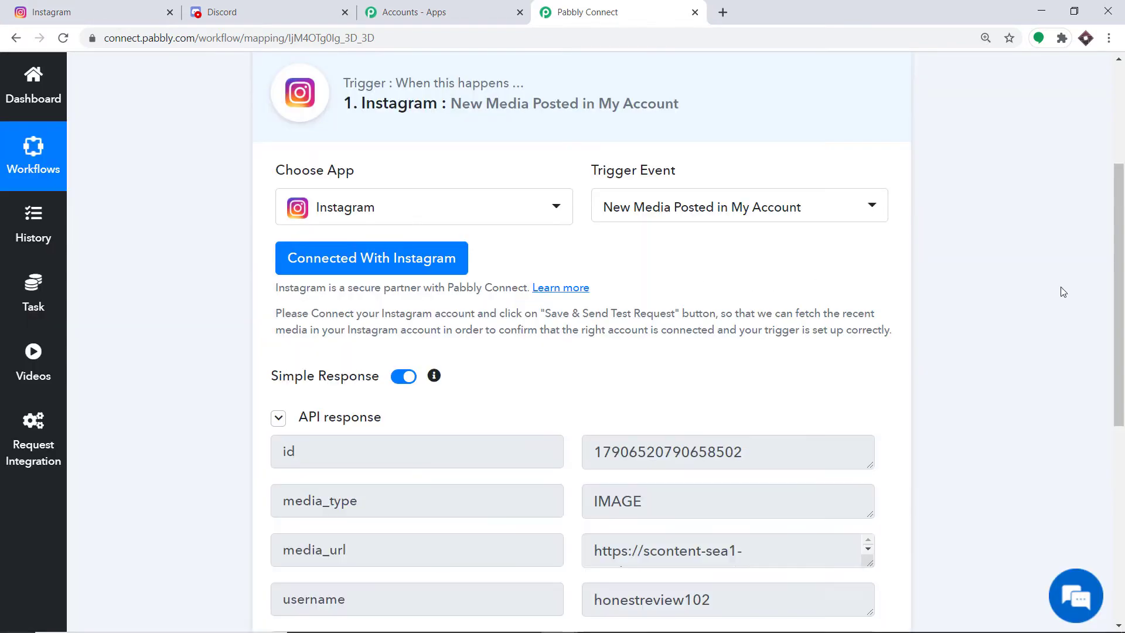
- Review the trigger's API response and open the Instagram profile to compare the account's username
drag(1116, 291, 1115, 438)
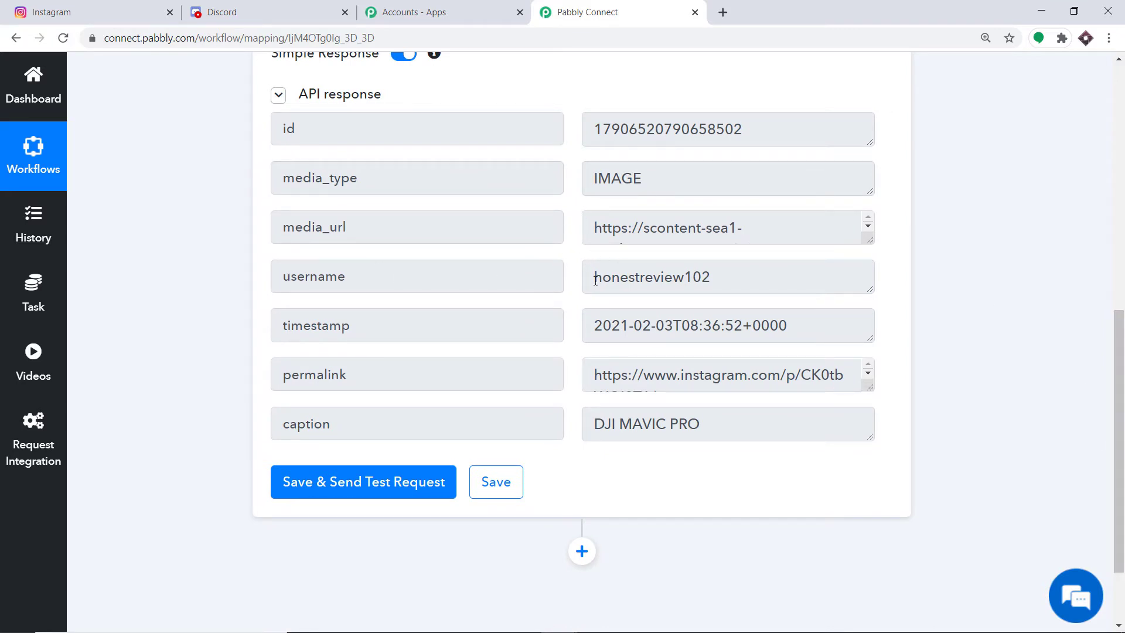
click(84, 7)
click(888, 74)
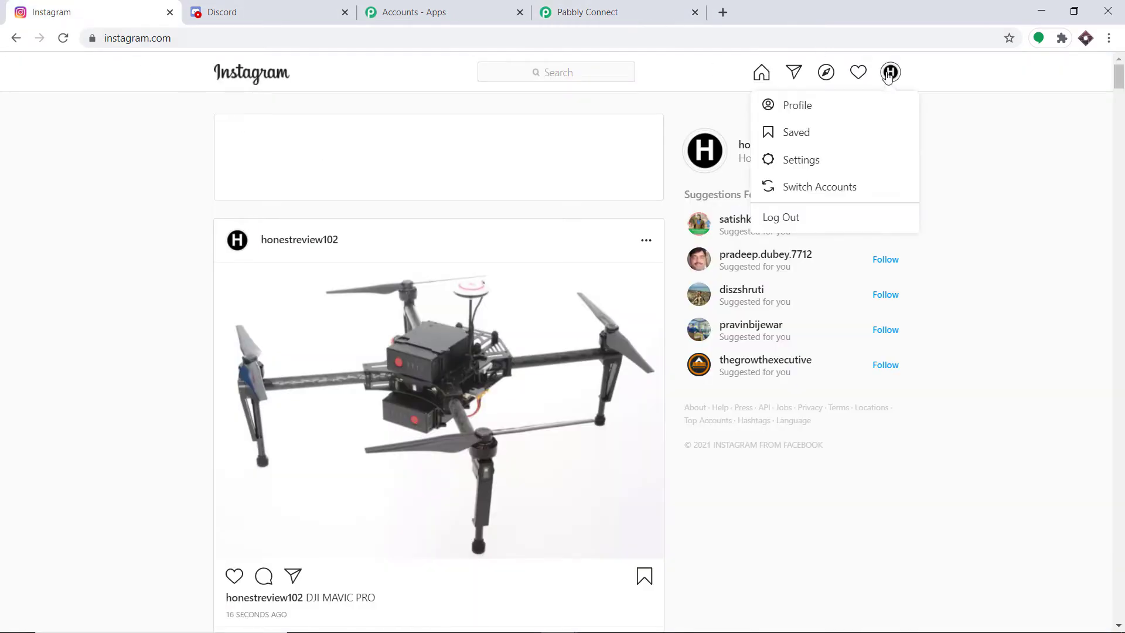
click(836, 105)
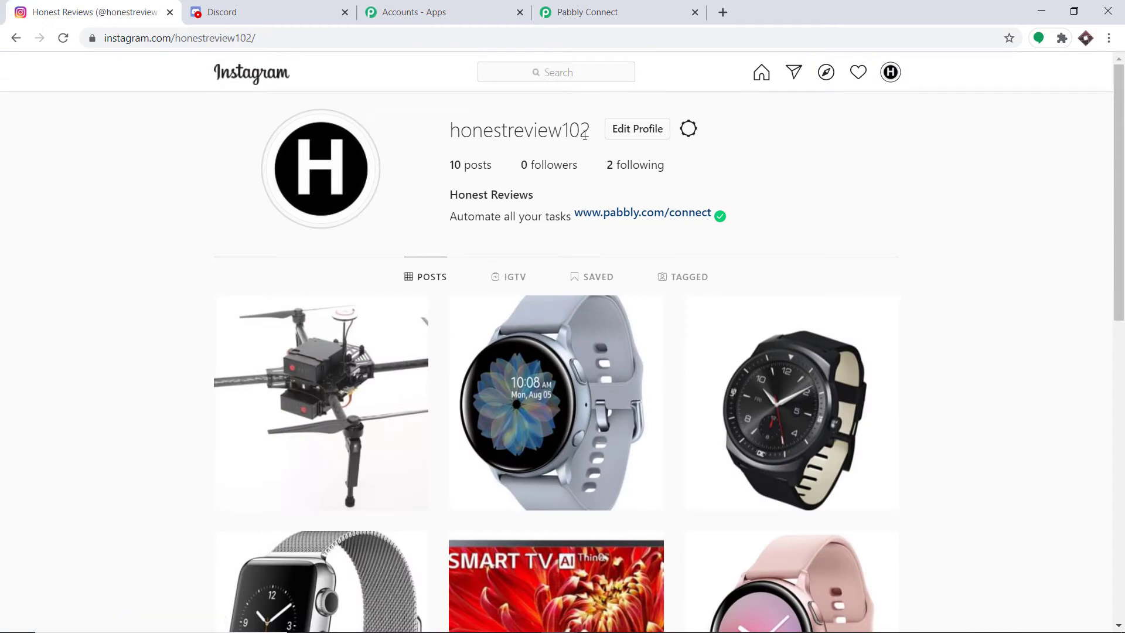
- Copy the permalink from the API response in Pabbly Connect and open it in a new browser tab
click(591, 10)
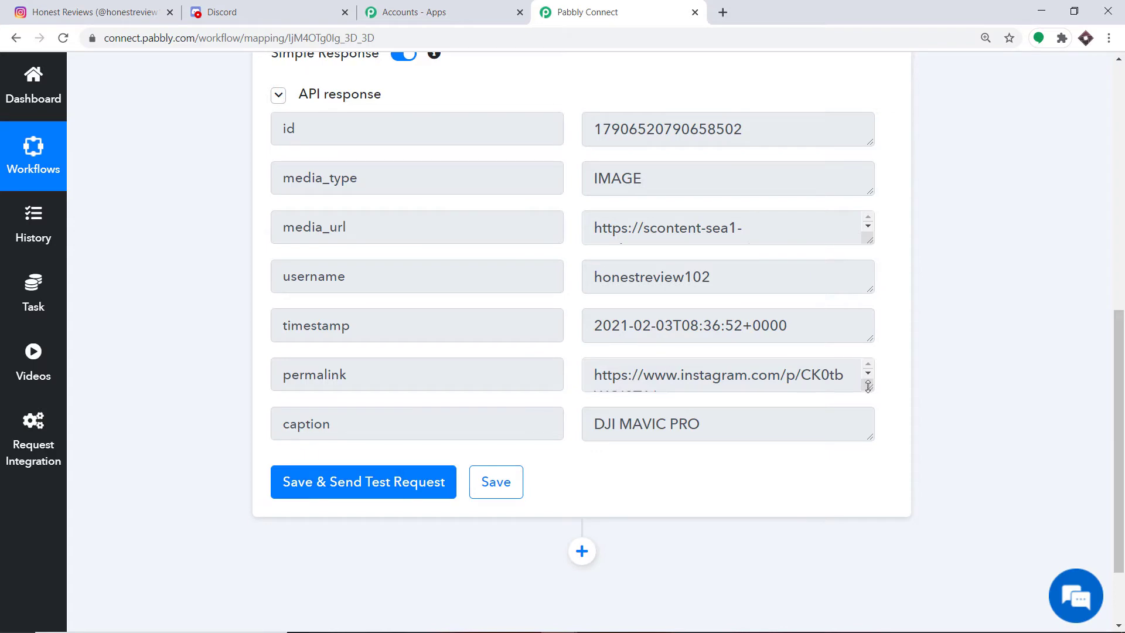
drag(872, 391, 872, 466)
triple_click(613, 377)
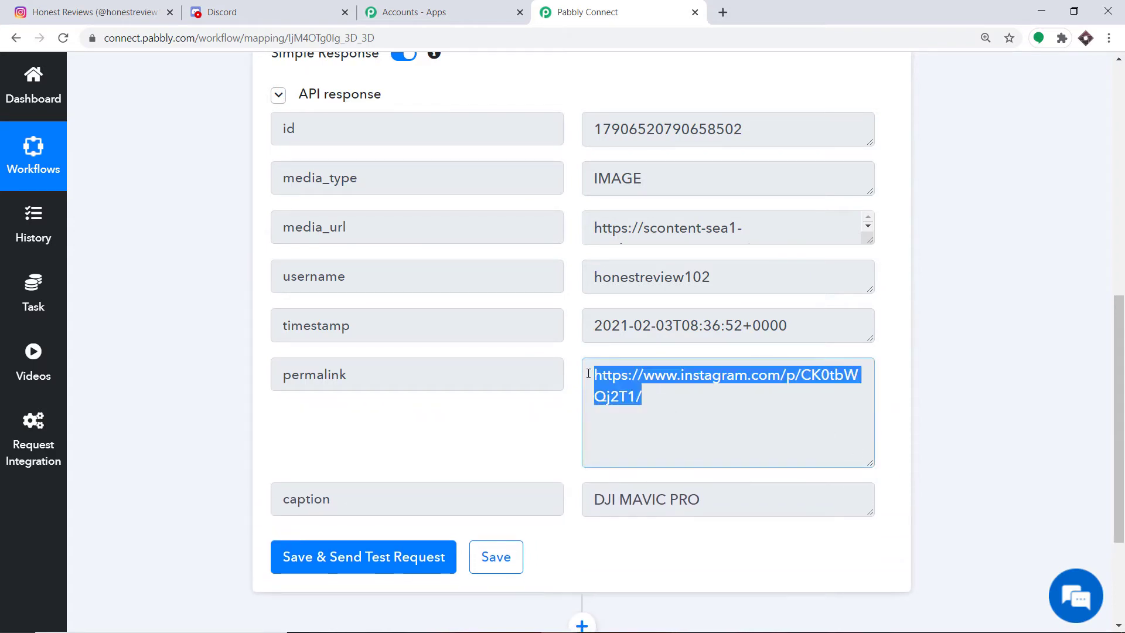
right_click(612, 376)
click(632, 388)
click(722, 12)
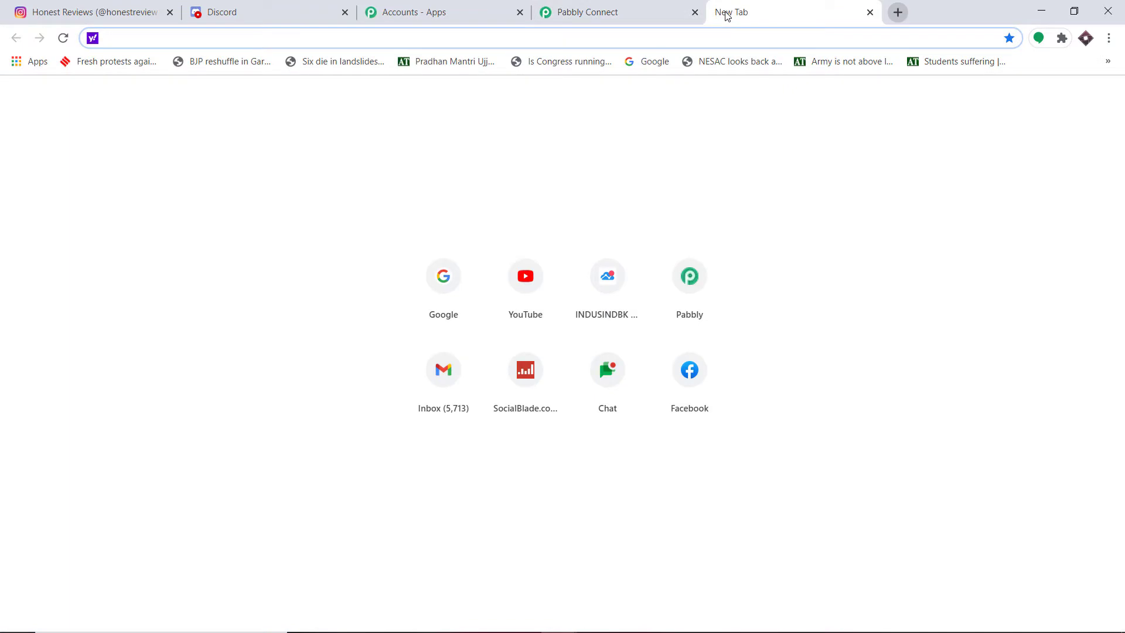
key(ctrl+v)
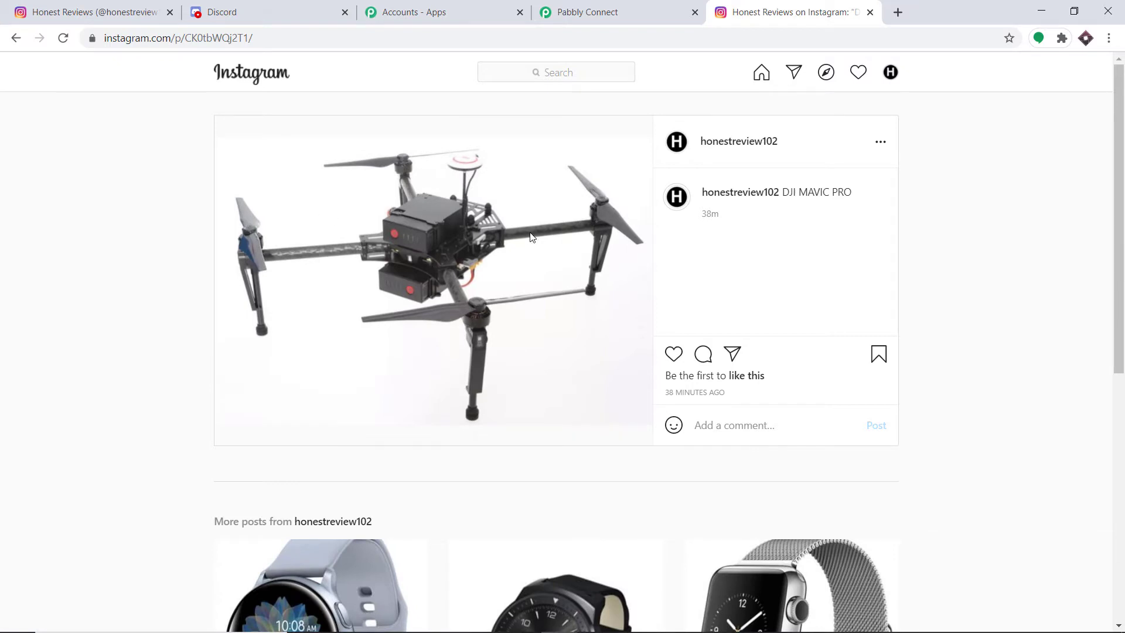
- Compare the caption in the API response with the caption of the opened Instagram post
click(583, 6)
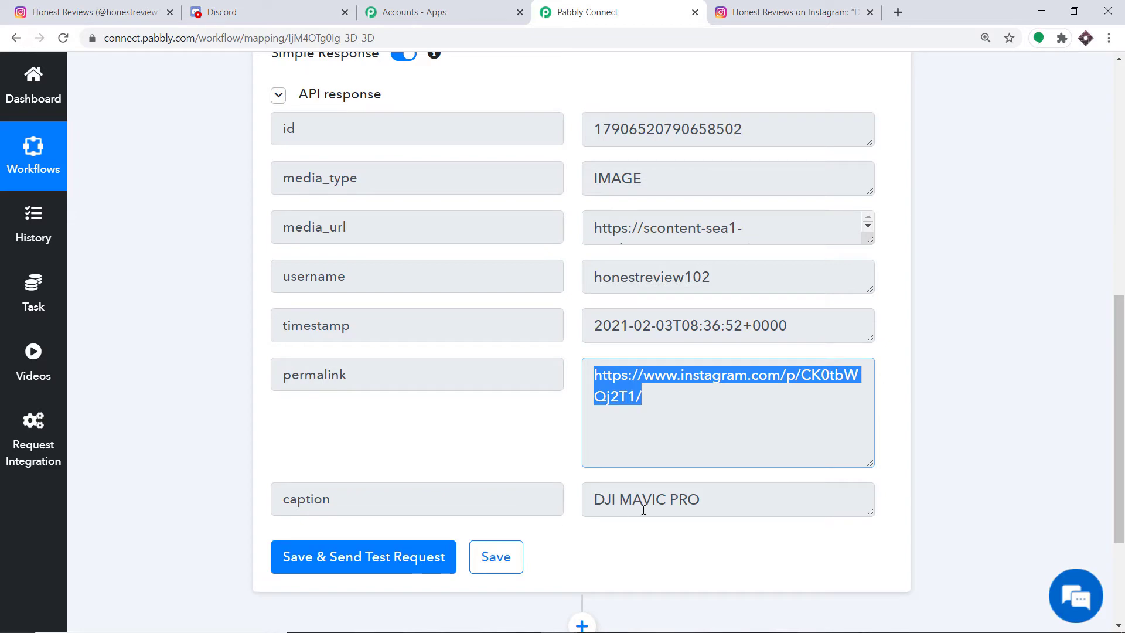
click(158, 13)
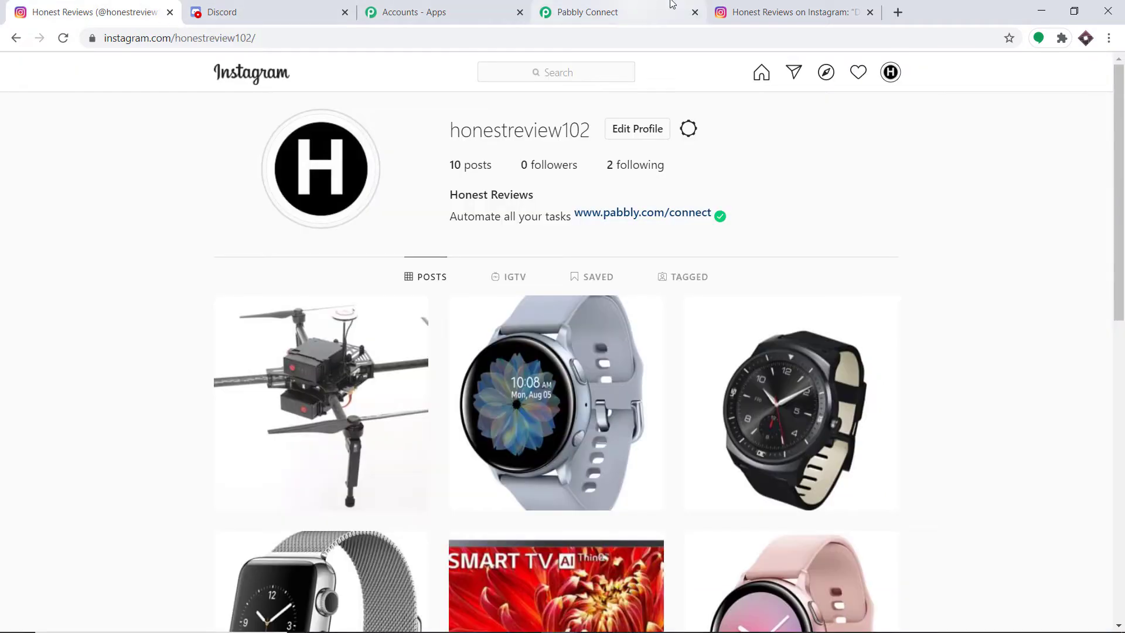
click(796, 7)
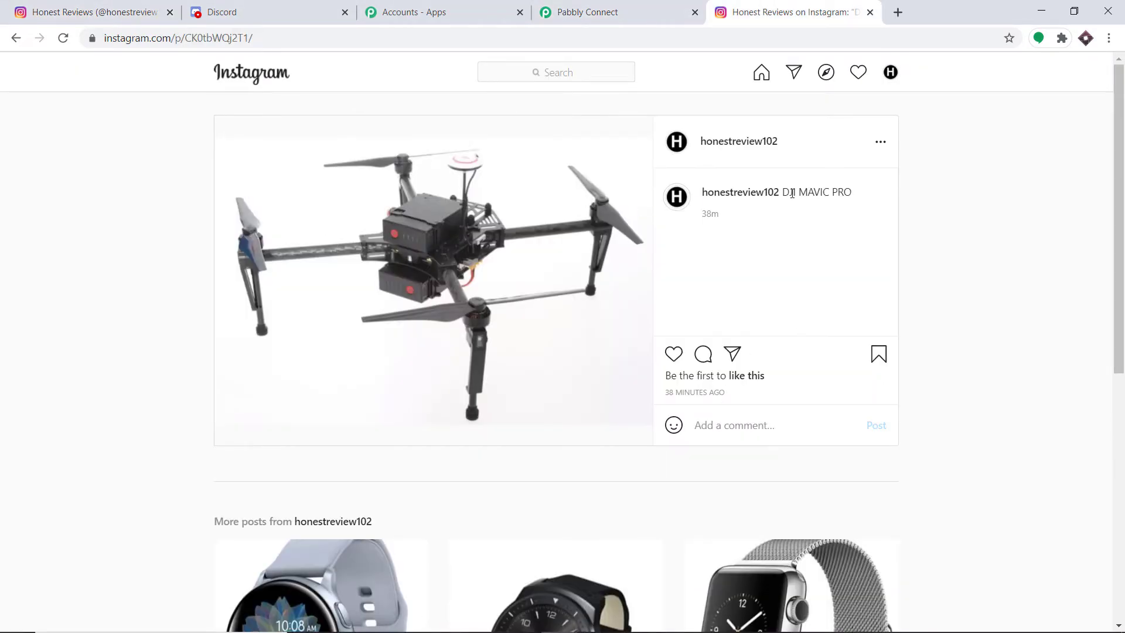
click(609, 11)
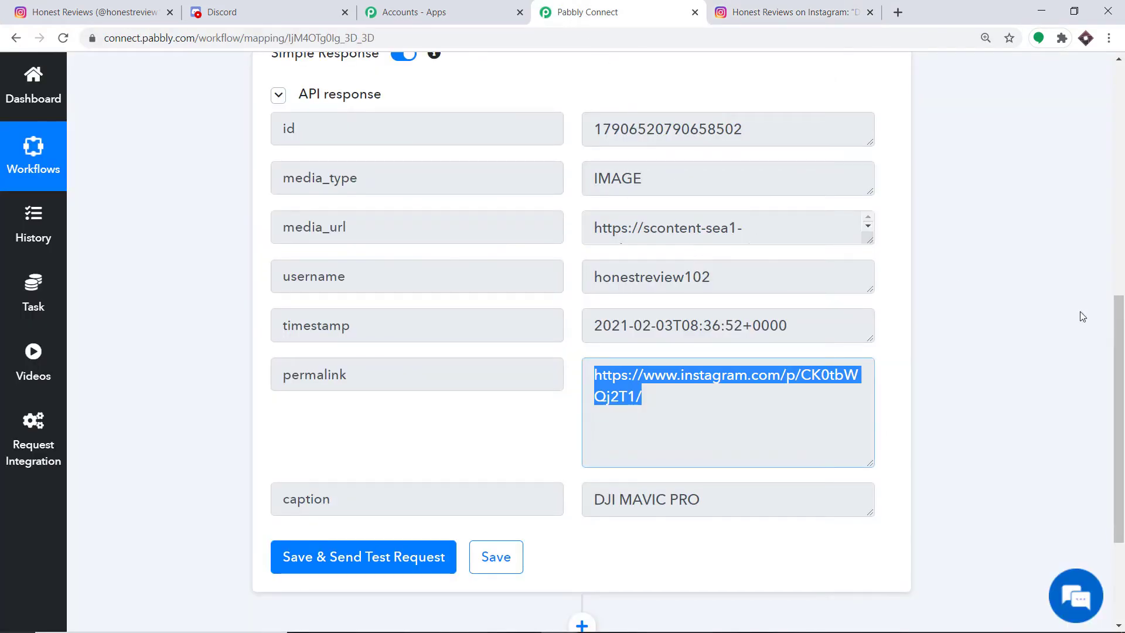
- Add a new action step below the Instagram trigger in the workflow
scroll(1082, 316, down, 3)
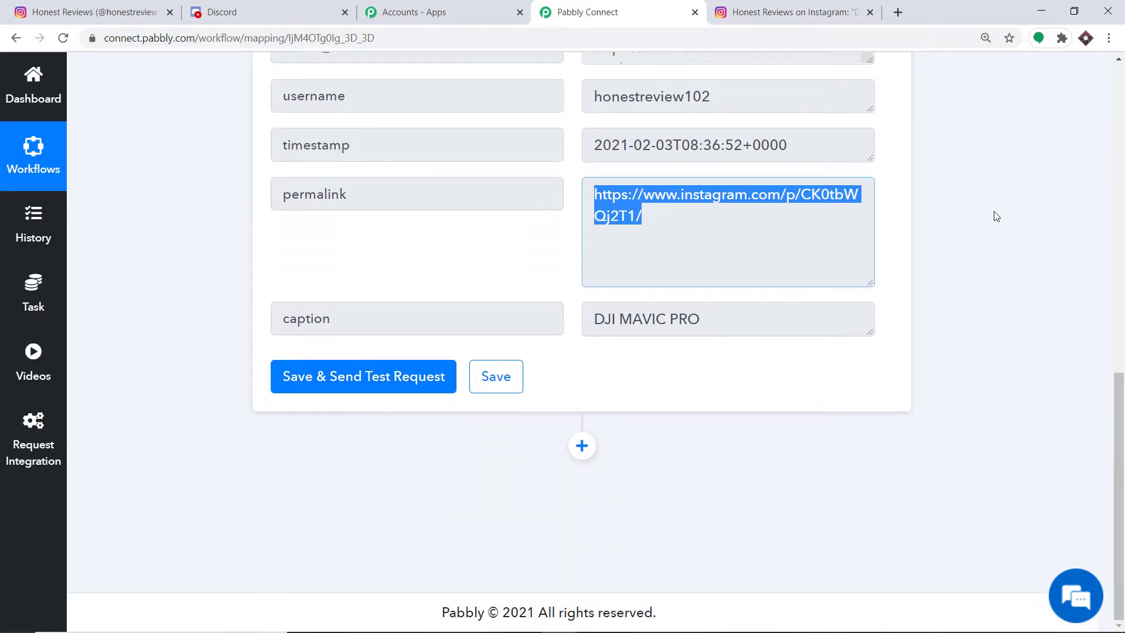
click(581, 444)
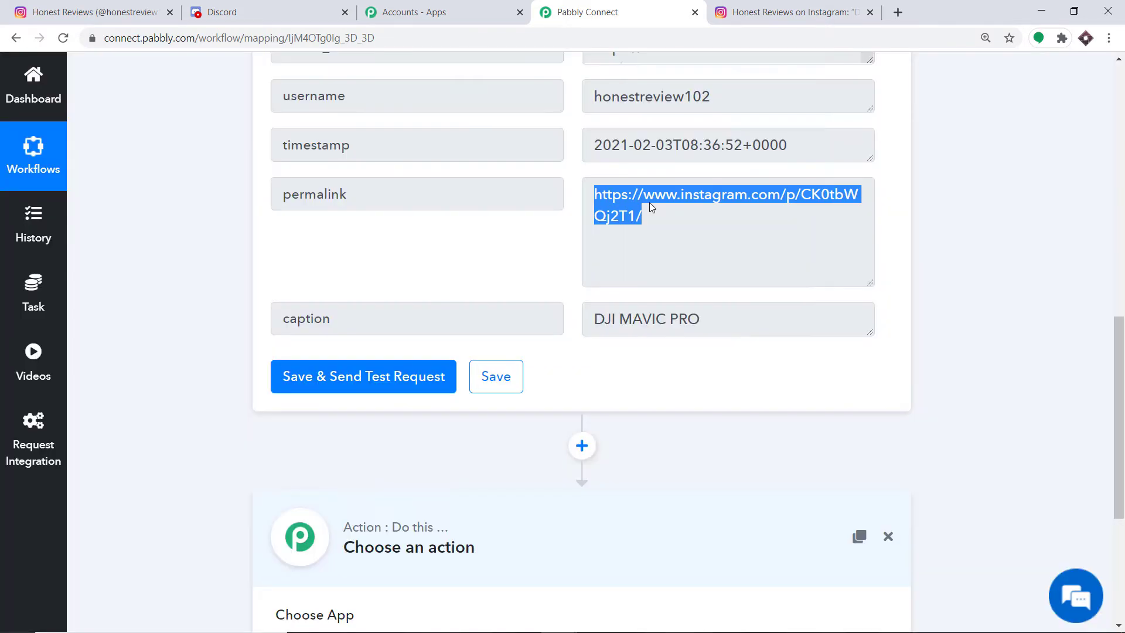
scroll(1034, 411, down, 5)
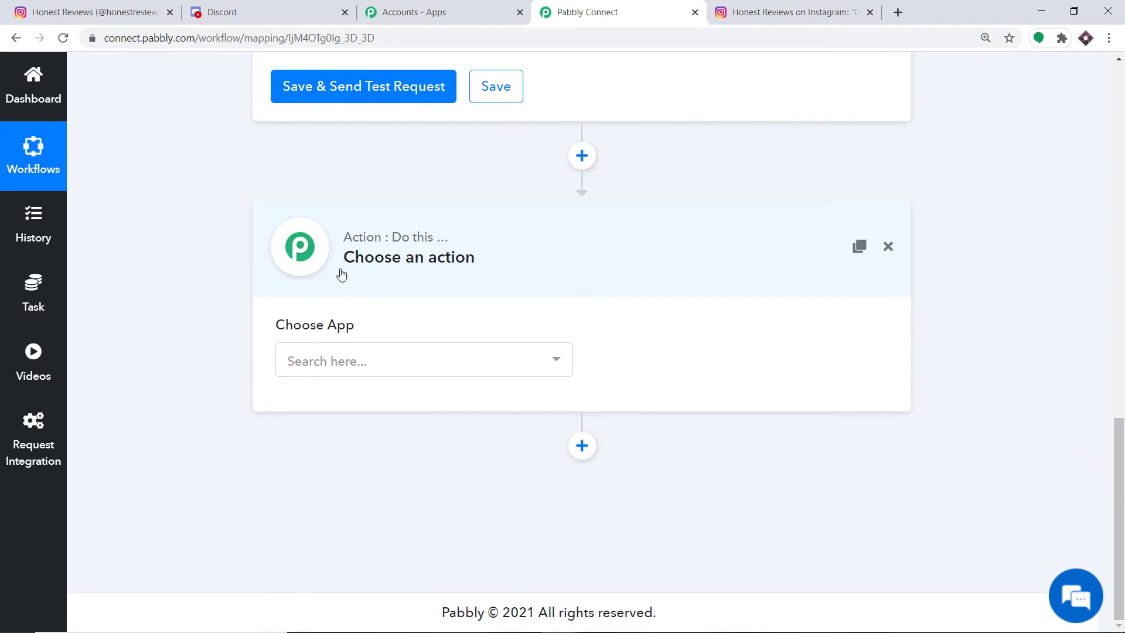
- Set the new action step's app to Discord with the Send Channel Message event
click(402, 367)
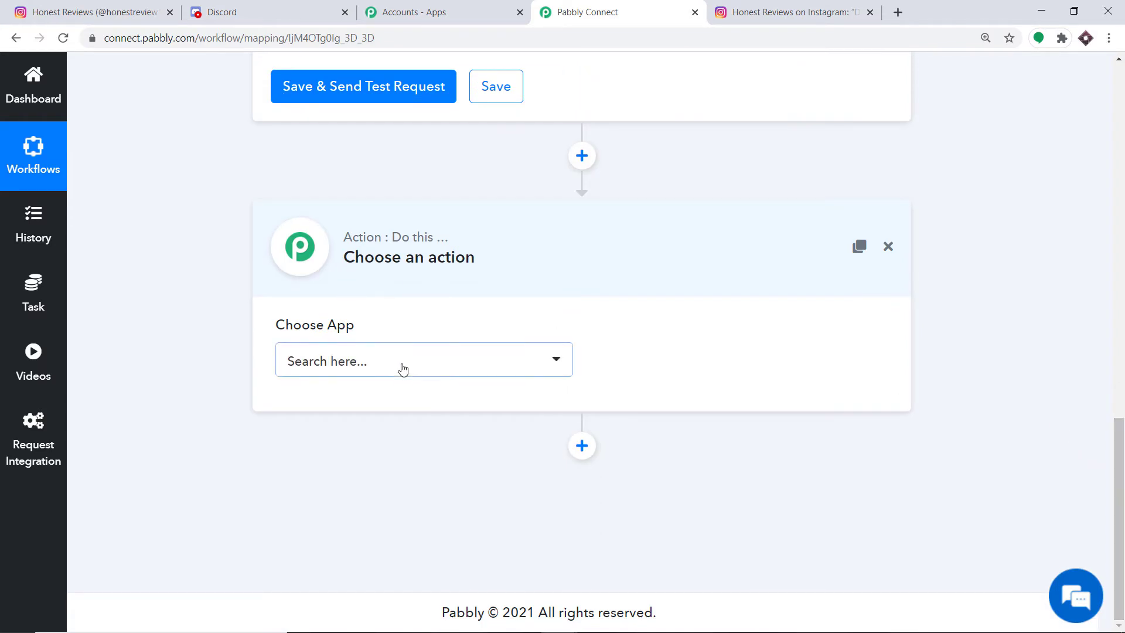
text(di)
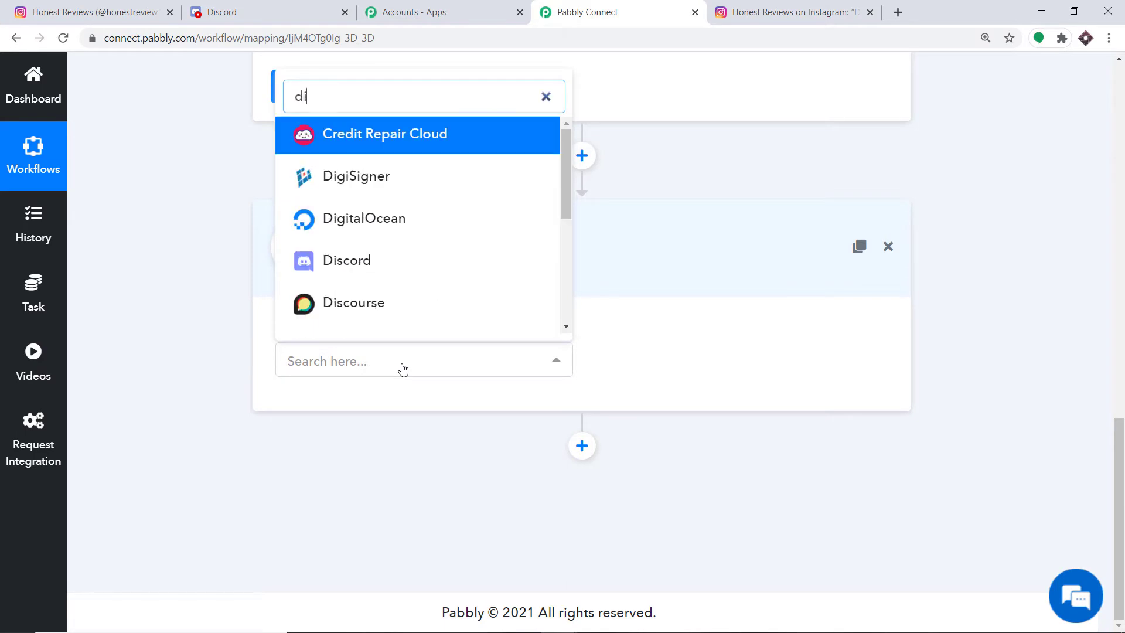
text(scord)
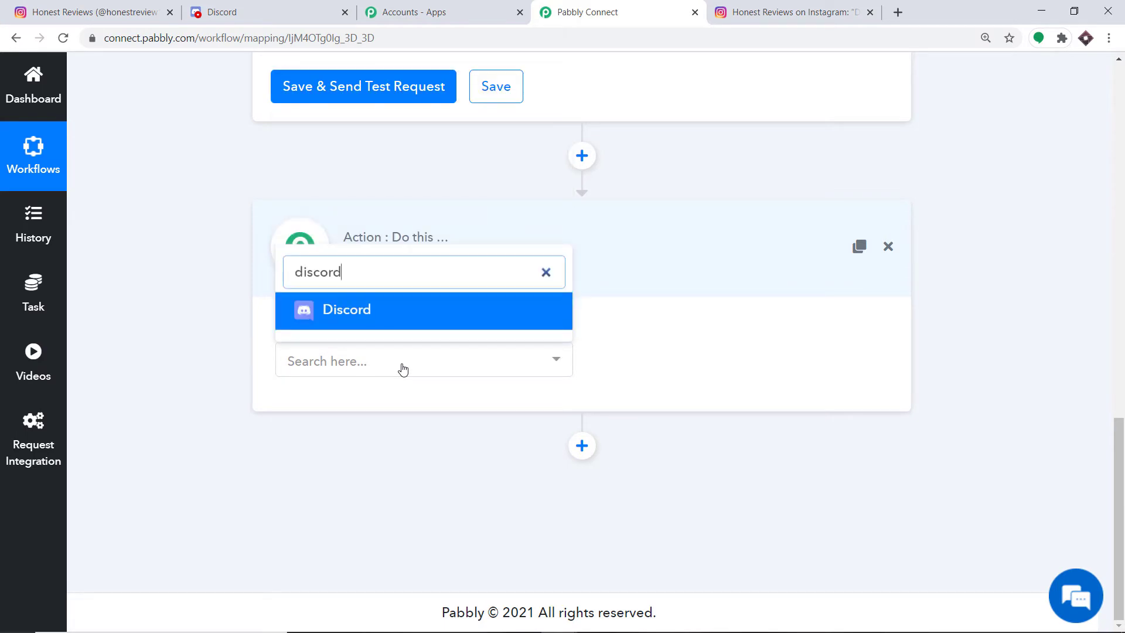
click(401, 327)
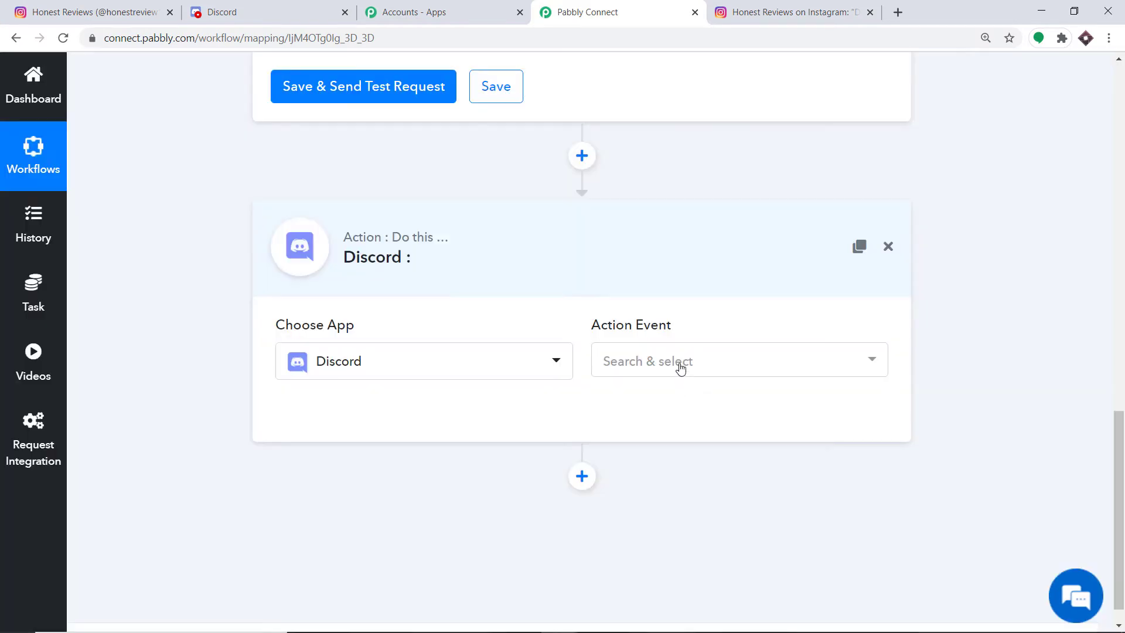
click(680, 366)
scroll(662, 497, down, 1)
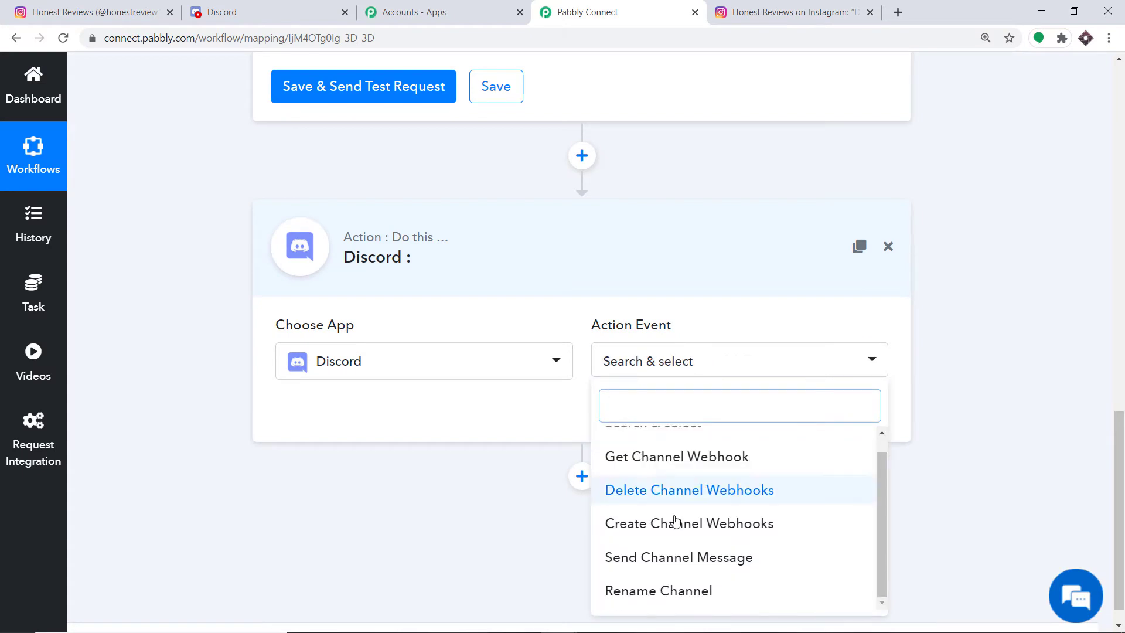
click(662, 559)
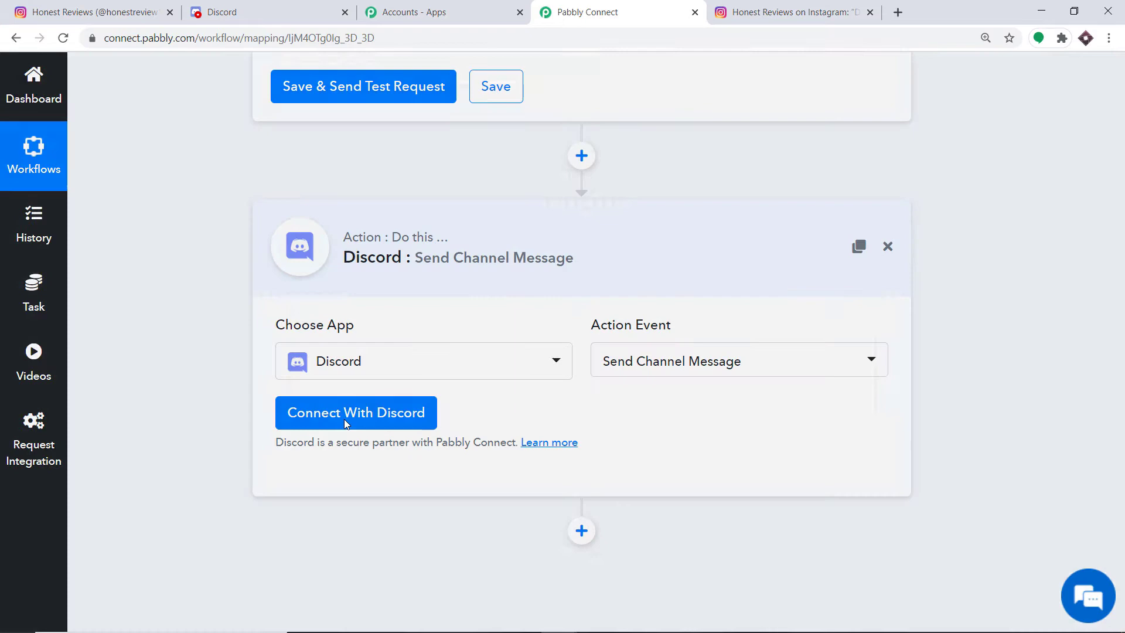
- Connect the Send Channel Message step to Discord with new credentials, authorizing Pabbly on the account's own server
click(345, 422)
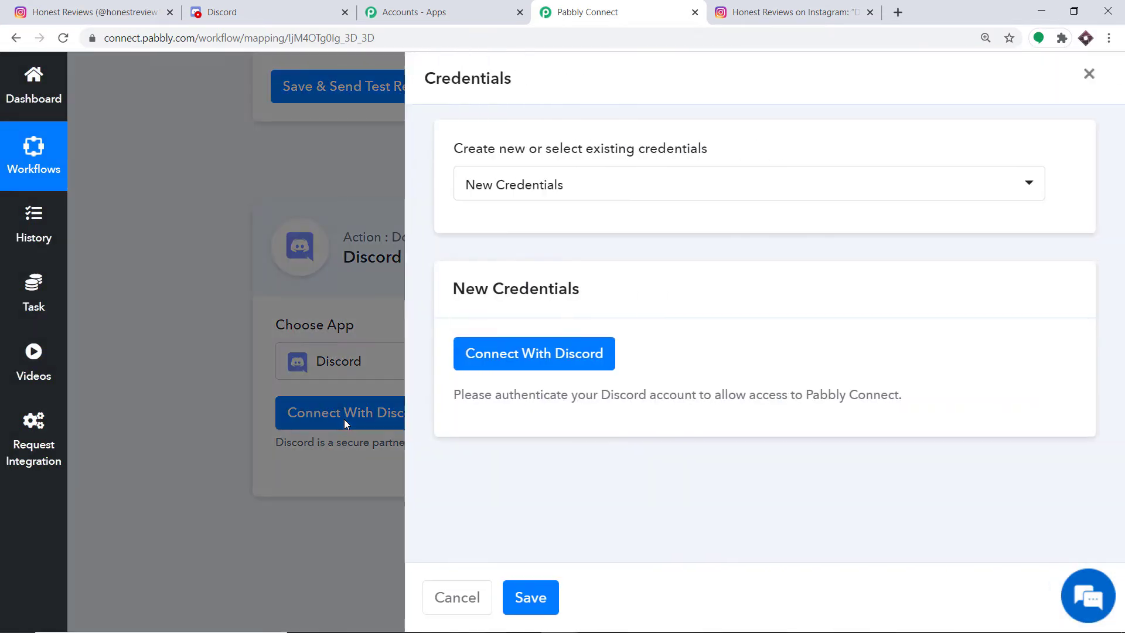
click(502, 361)
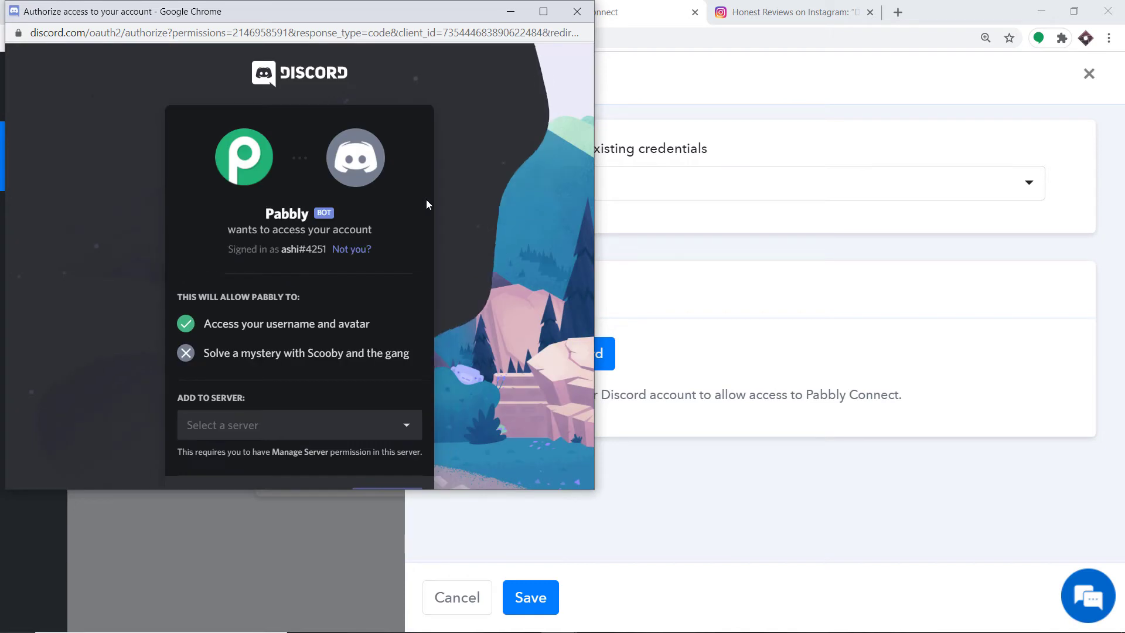
click(241, 427)
click(230, 455)
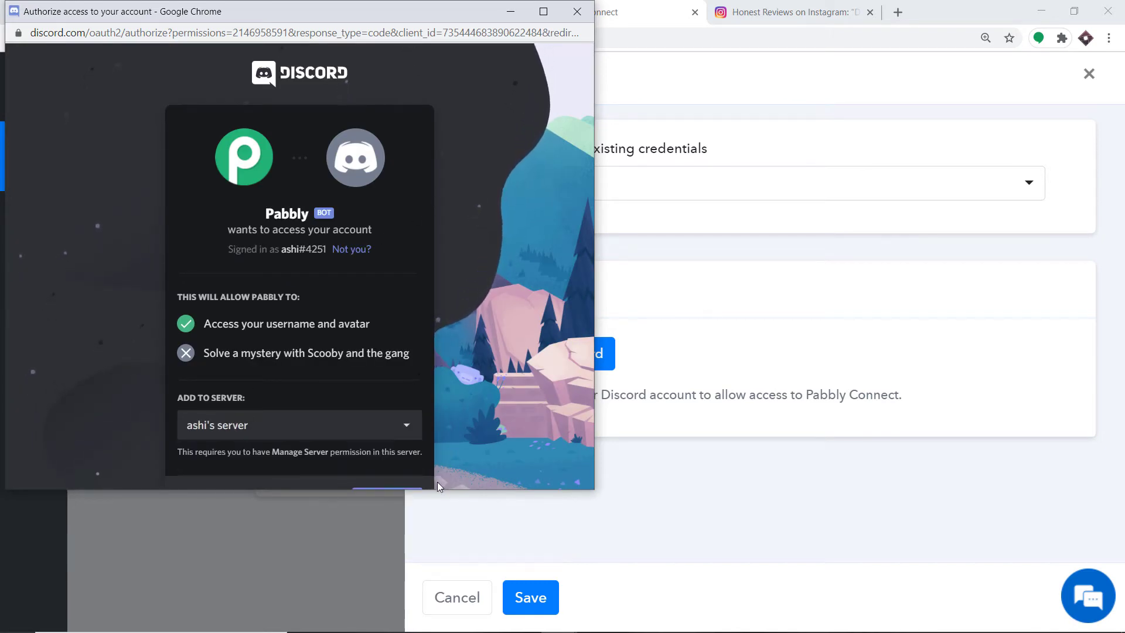
drag(410, 489, 399, 548)
click(385, 510)
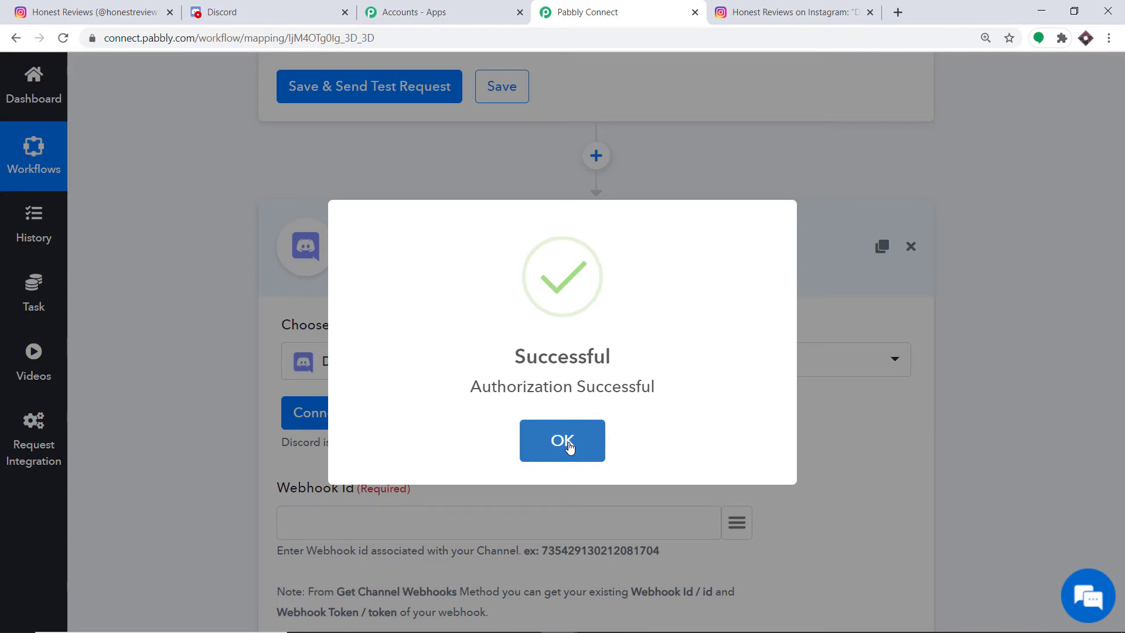
click(565, 441)
- Insert another action step between the Instagram trigger and the Discord Send Channel Message step
scroll(712, 321, down, 4)
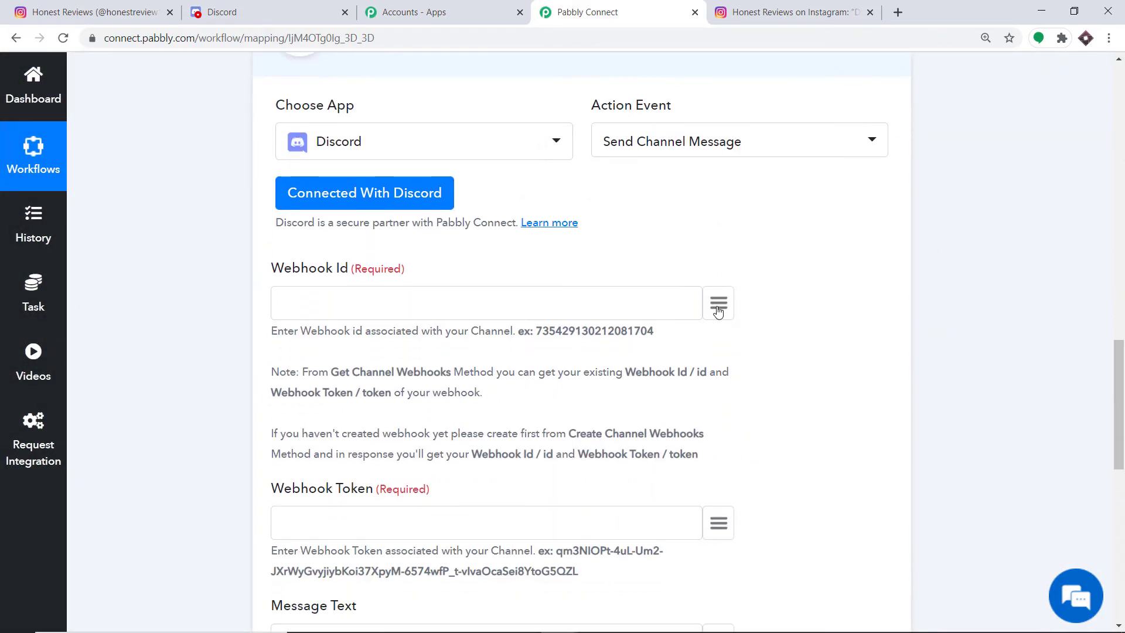
scroll(718, 312, down, 3)
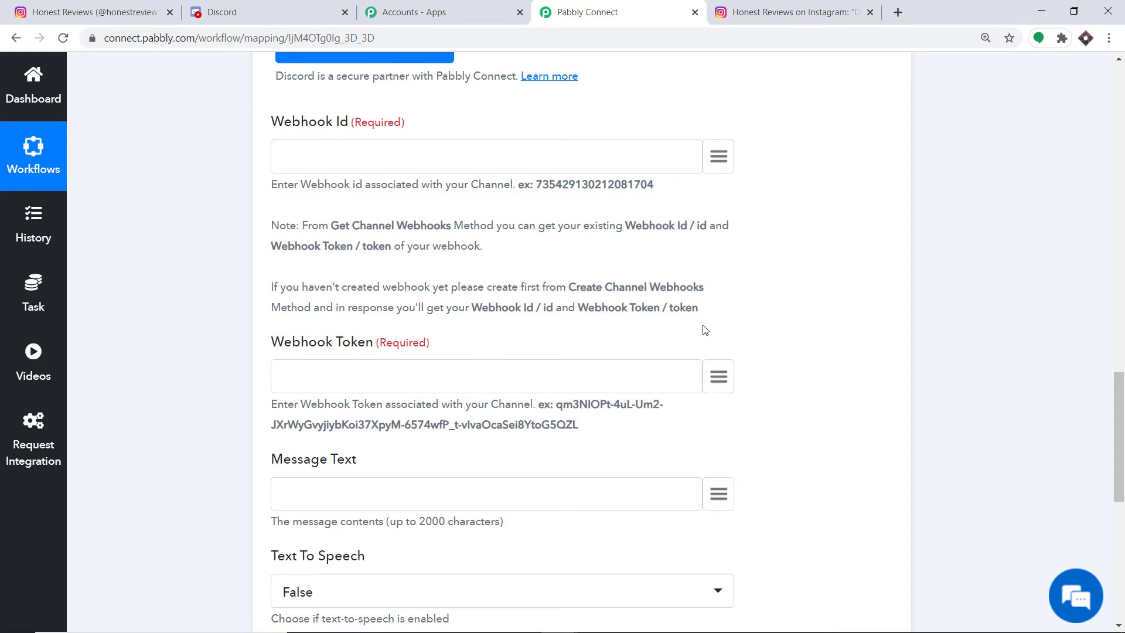
click(1119, 285)
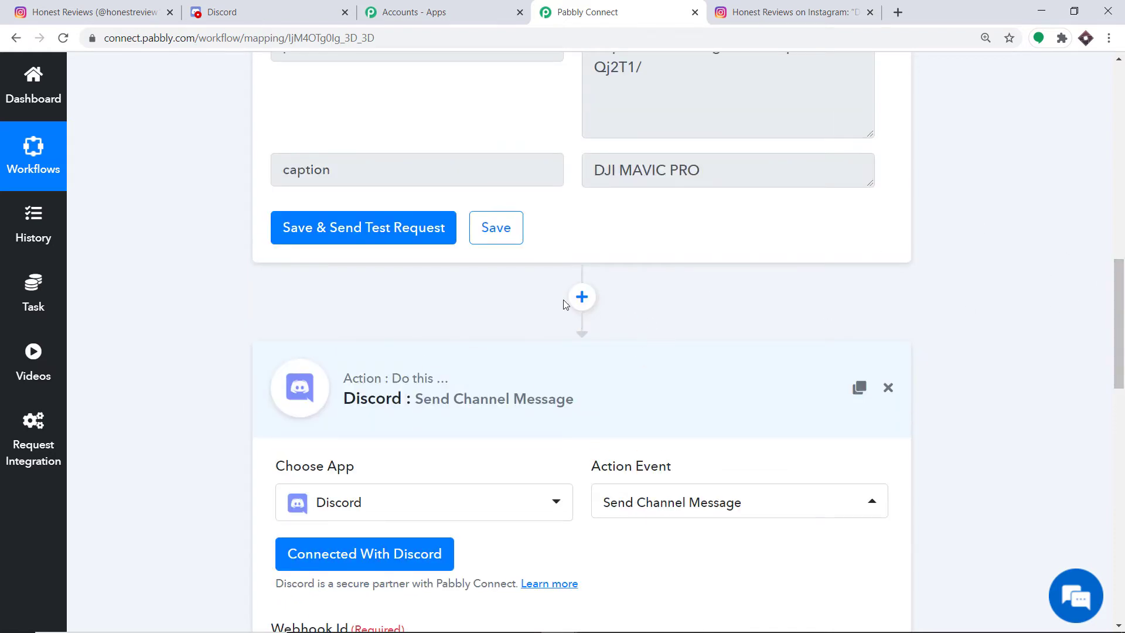
click(582, 299)
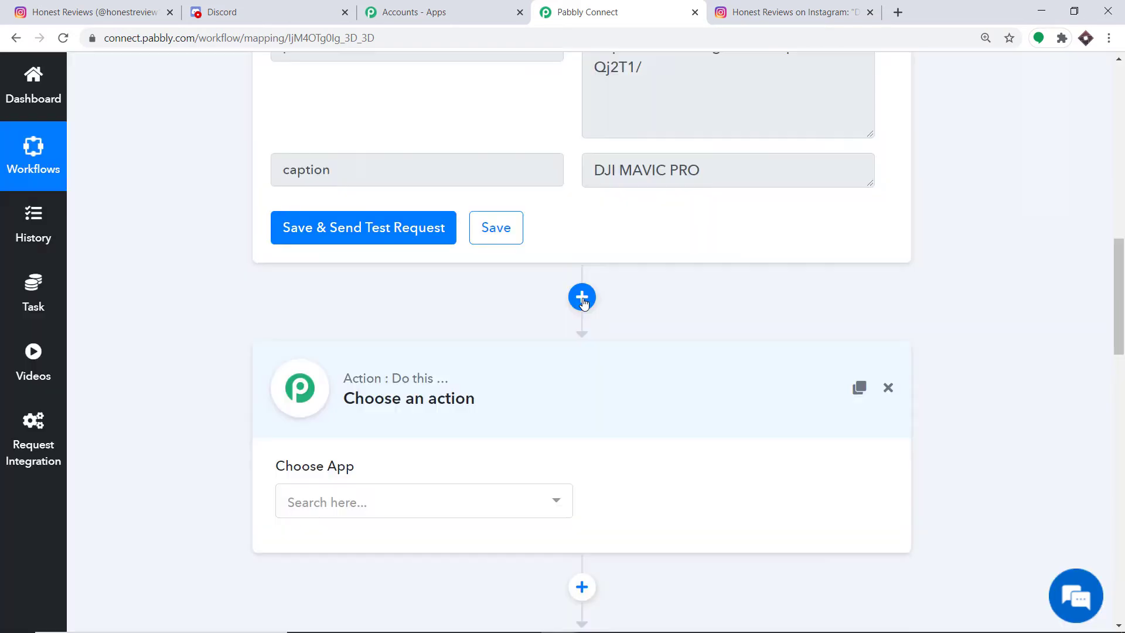
- Set the inserted action step's app to Discord with the Get Channel Webhook event
scroll(1120, 351, down, 3)
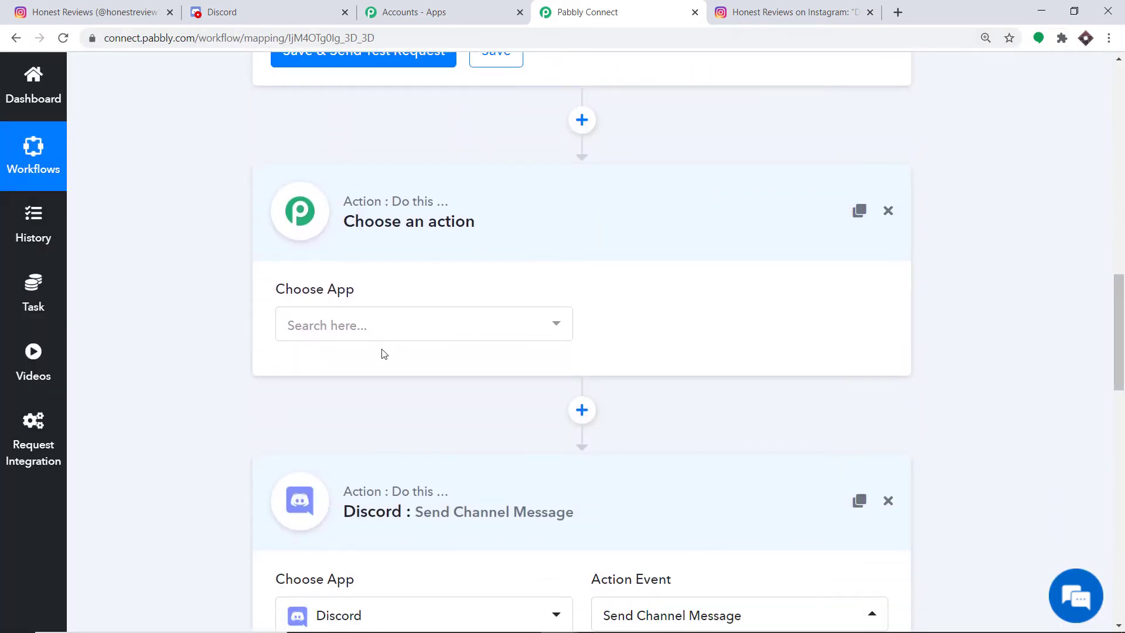
click(398, 331)
text(disc)
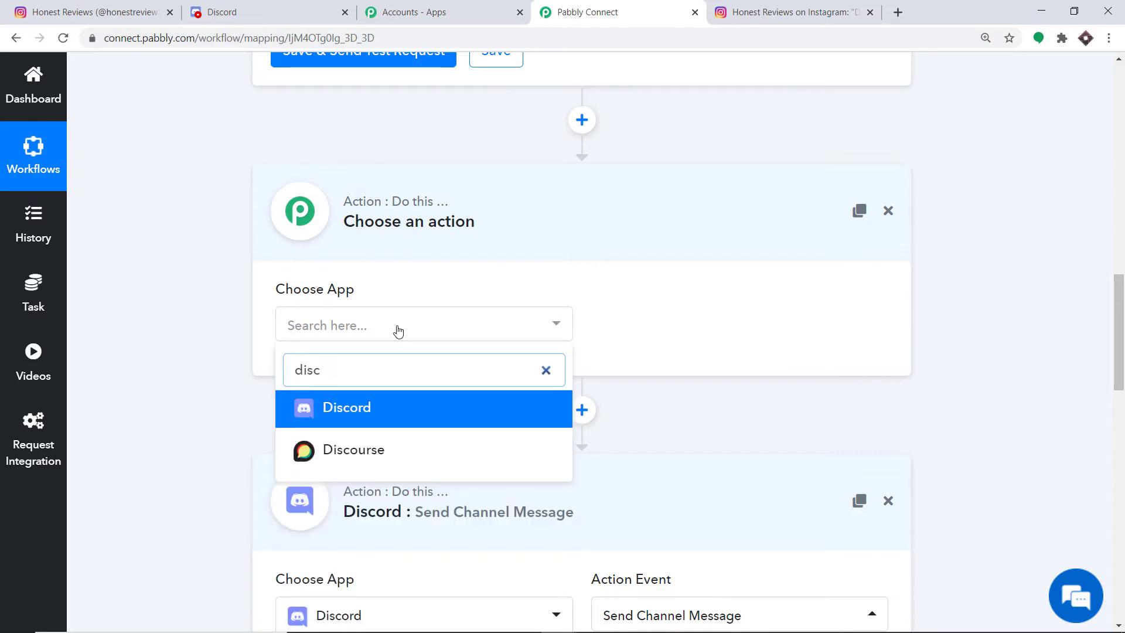
click(366, 408)
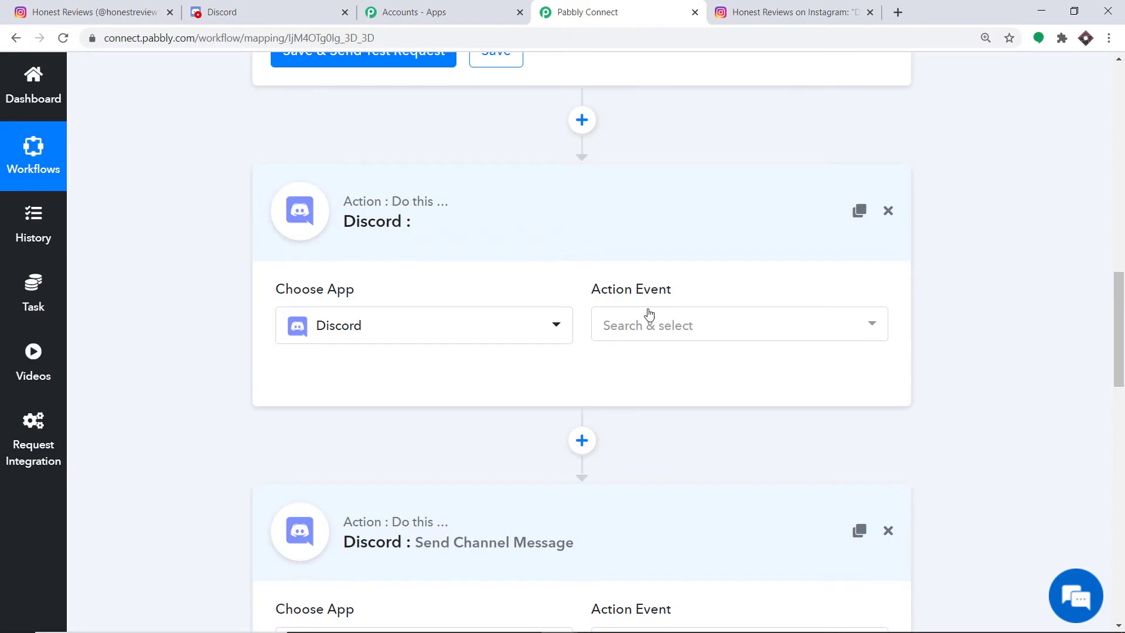
click(649, 316)
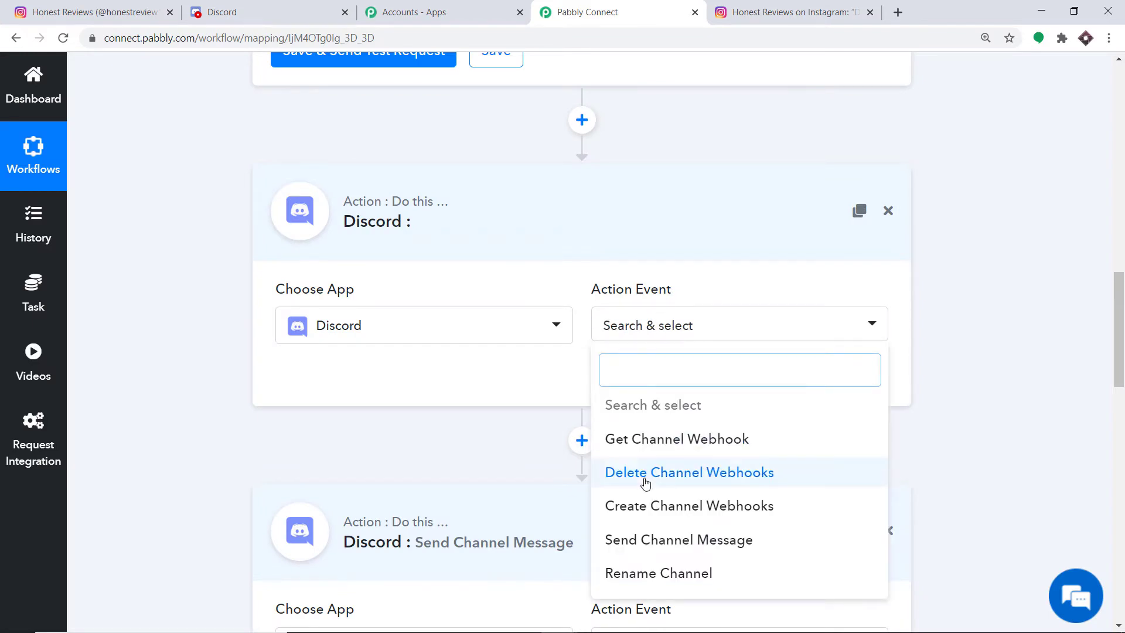
click(683, 440)
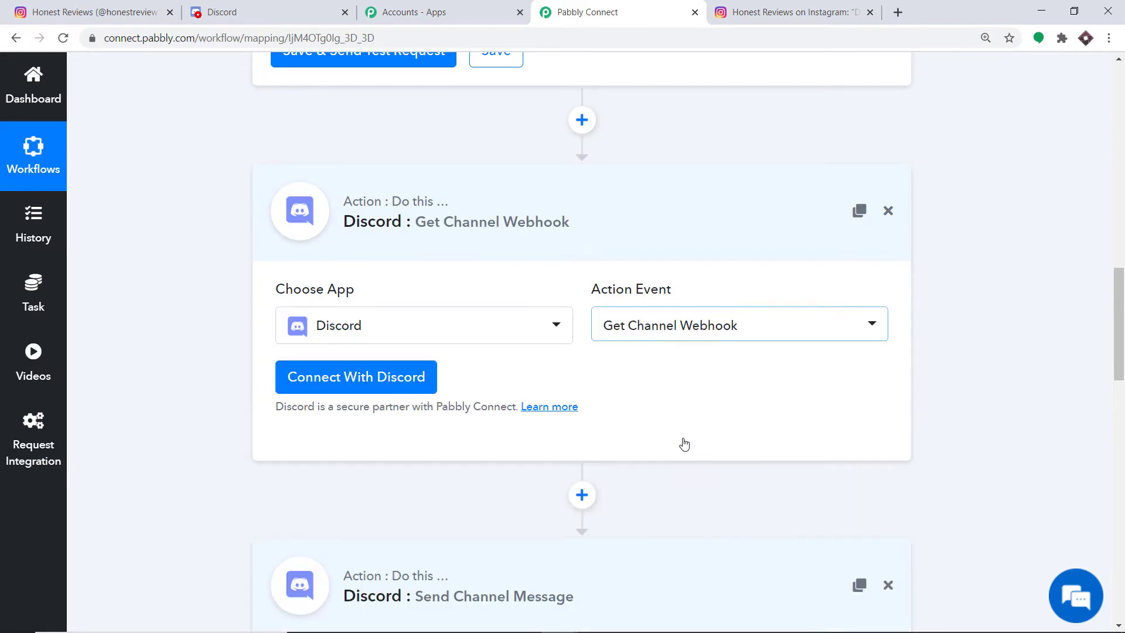
- Connect the Get Channel Webhook step to Discord with new credentials, authorizing Pabbly on the account's own server
click(352, 384)
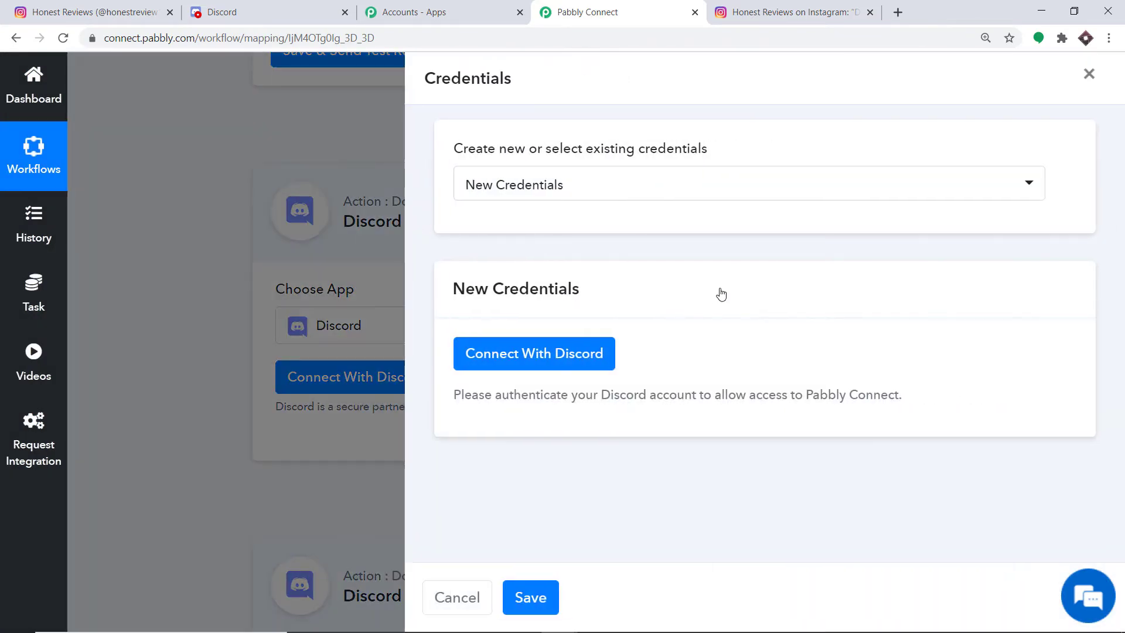
click(513, 362)
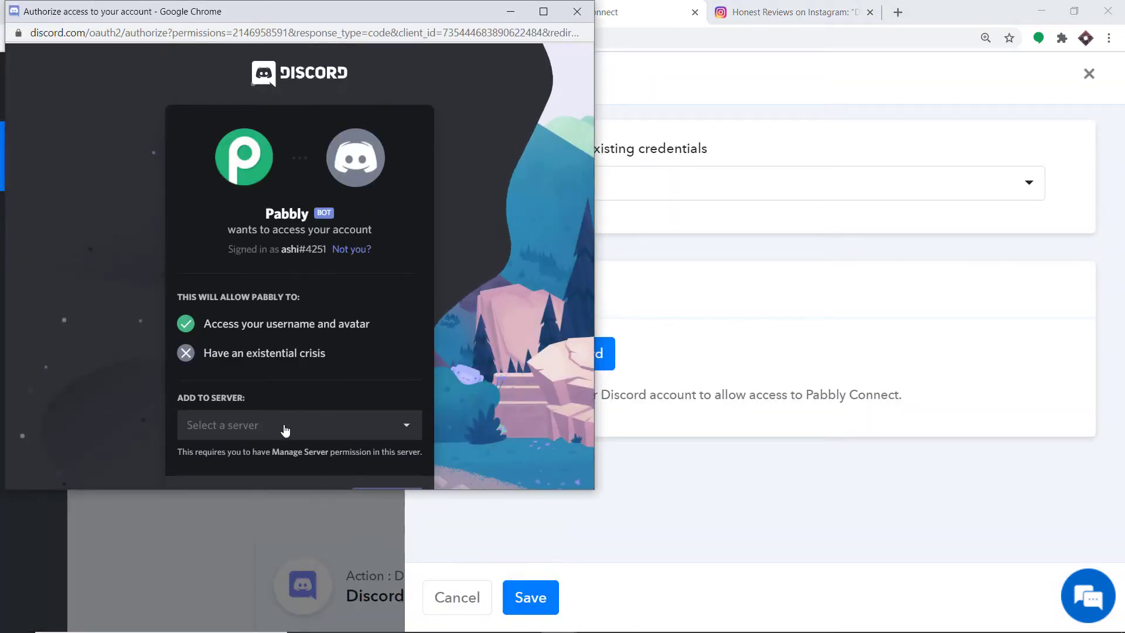
click(283, 427)
click(266, 463)
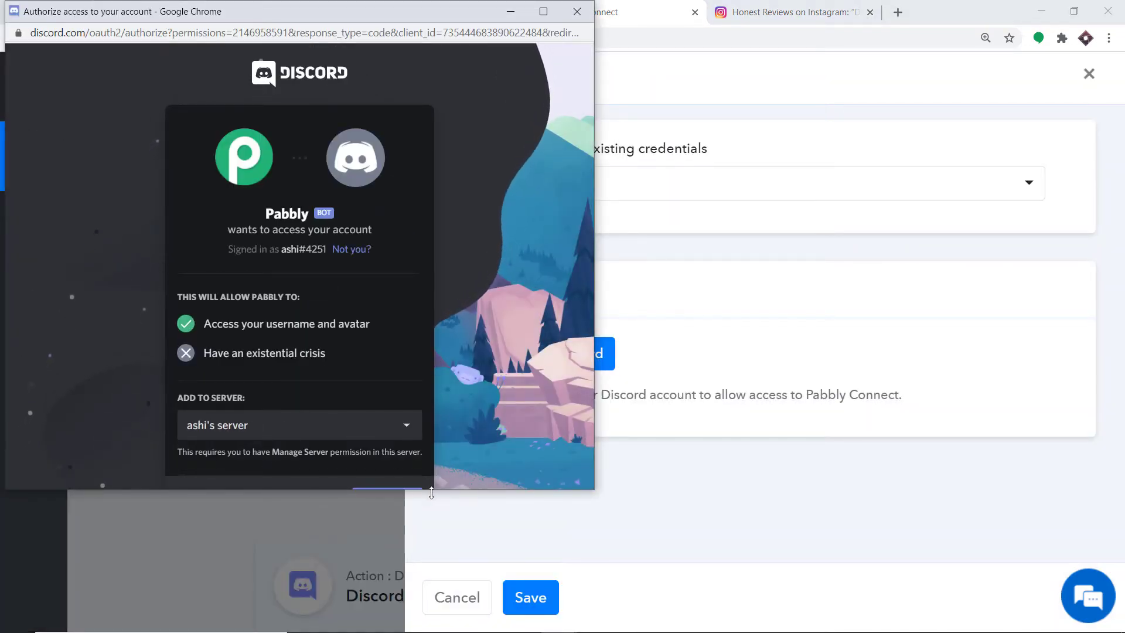
click(390, 509)
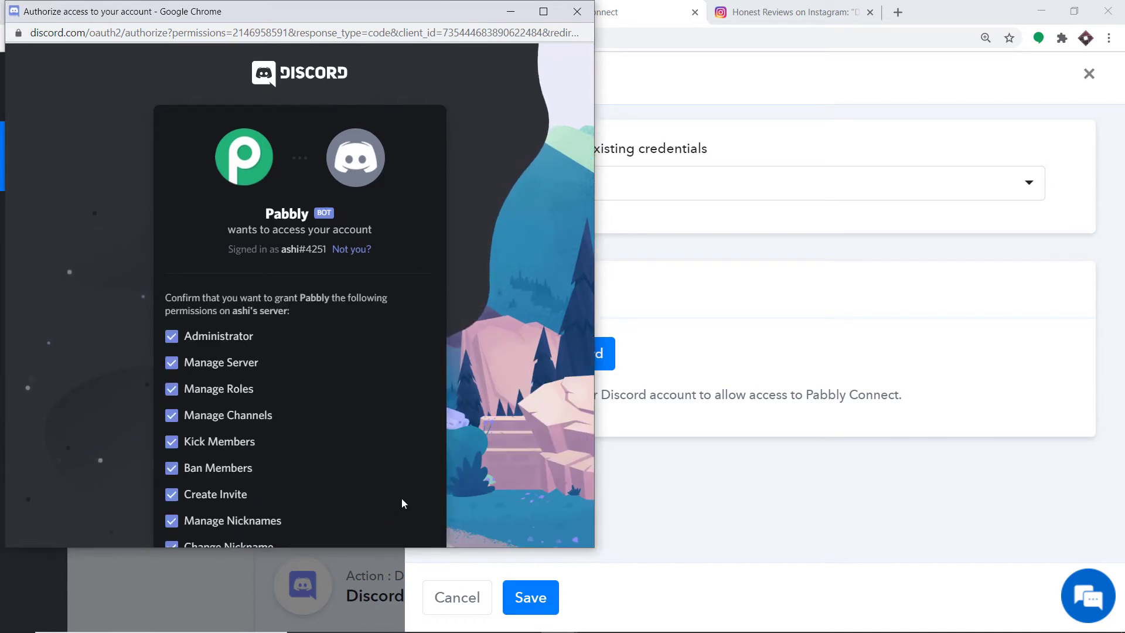
click(402, 497)
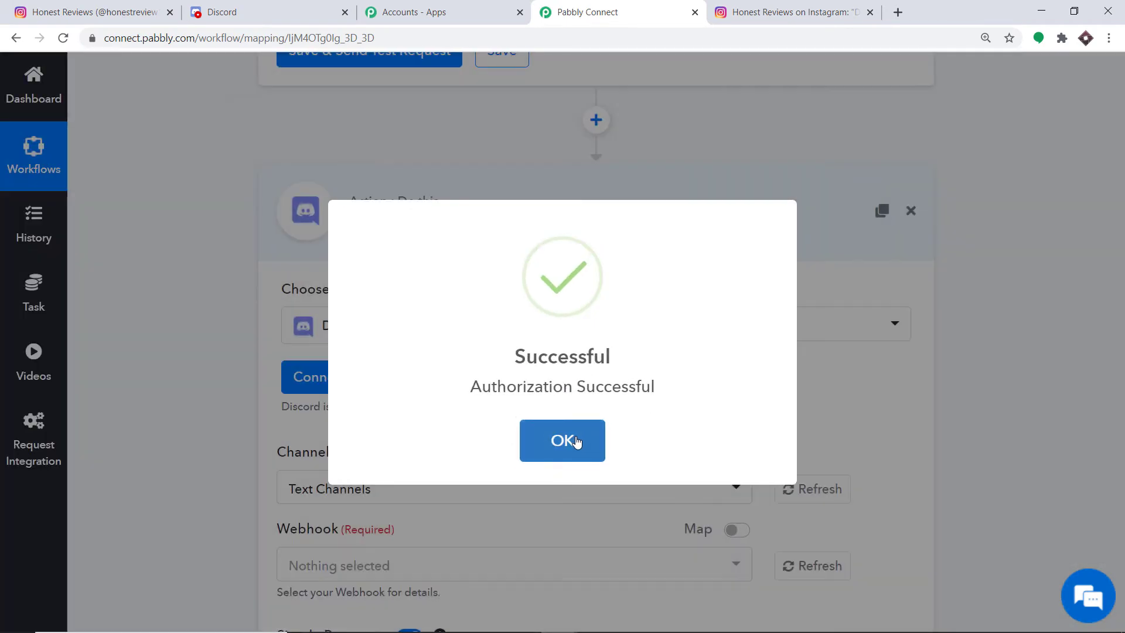
click(576, 442)
- Choose red-blue as the channel for the Get Channel Webhook step
scroll(594, 391, down, 2)
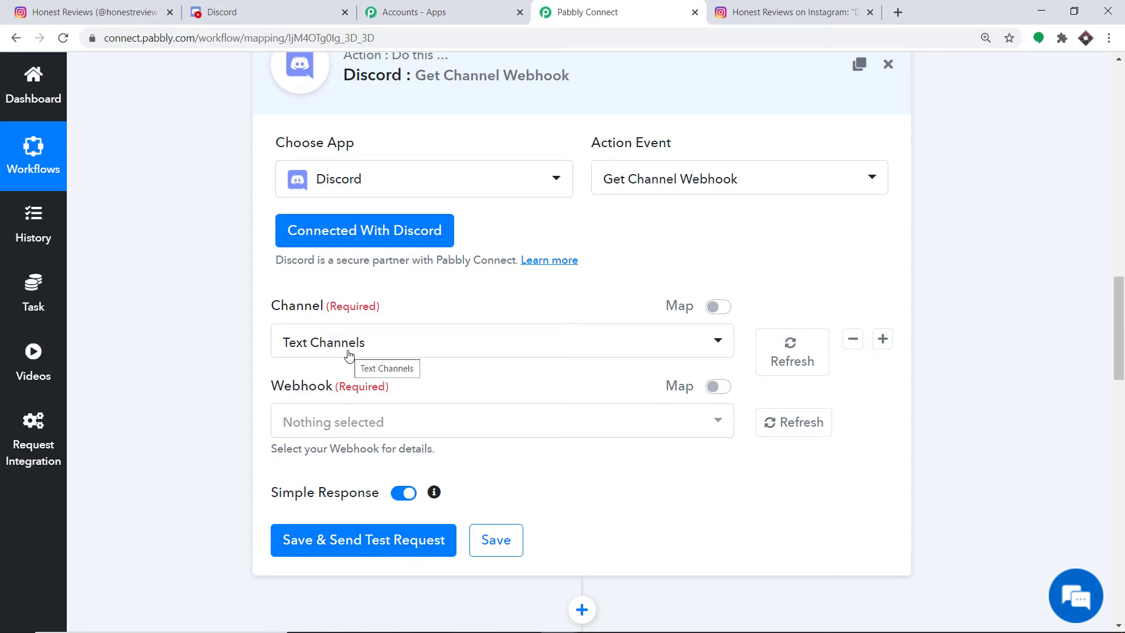
click(349, 355)
scroll(422, 434, down, 4)
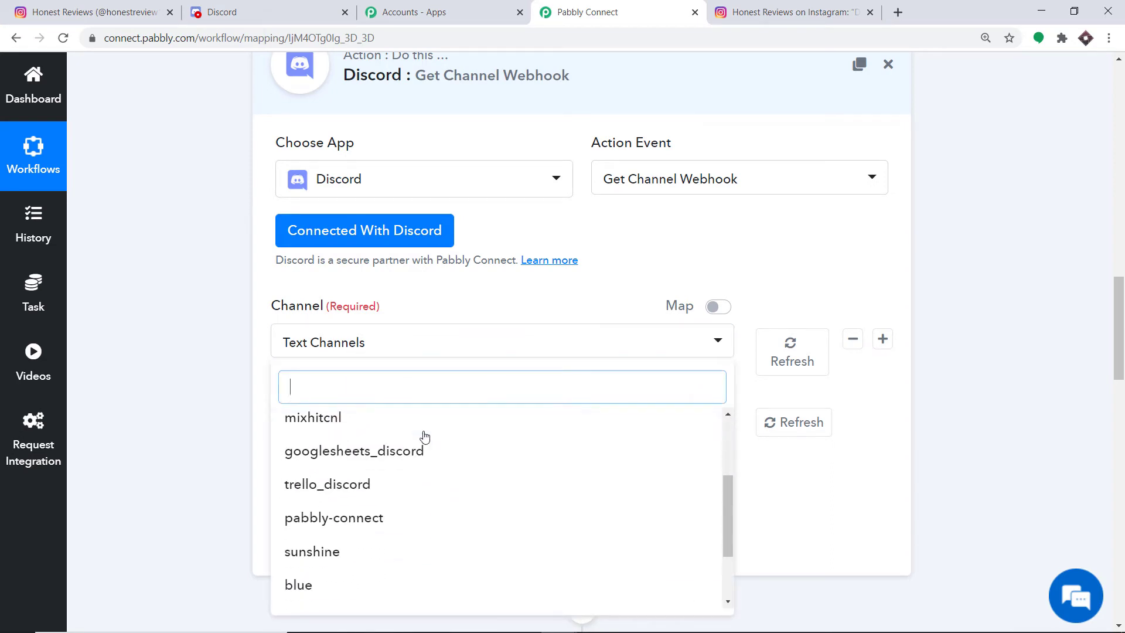
scroll(413, 442, down, 1)
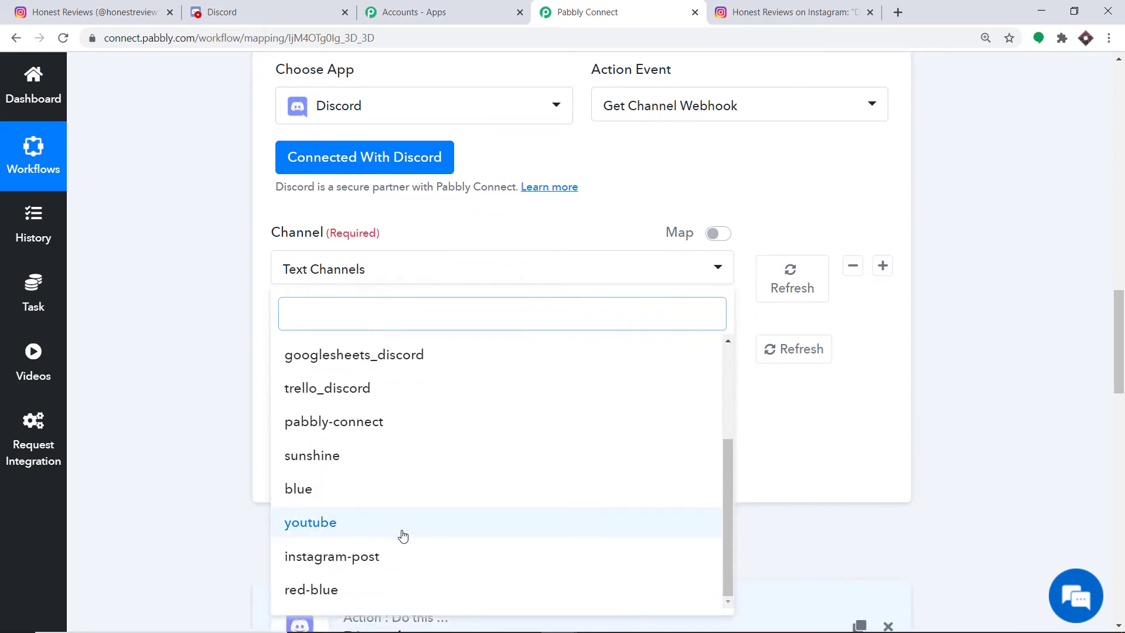
click(244, 5)
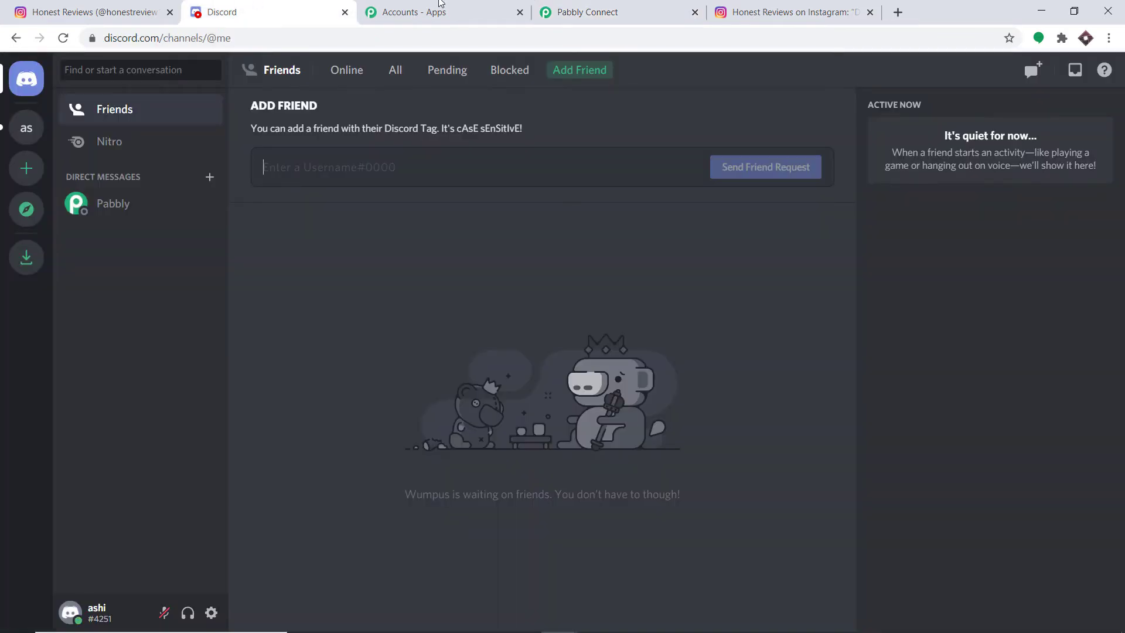
click(586, 12)
scroll(430, 438, down, 1)
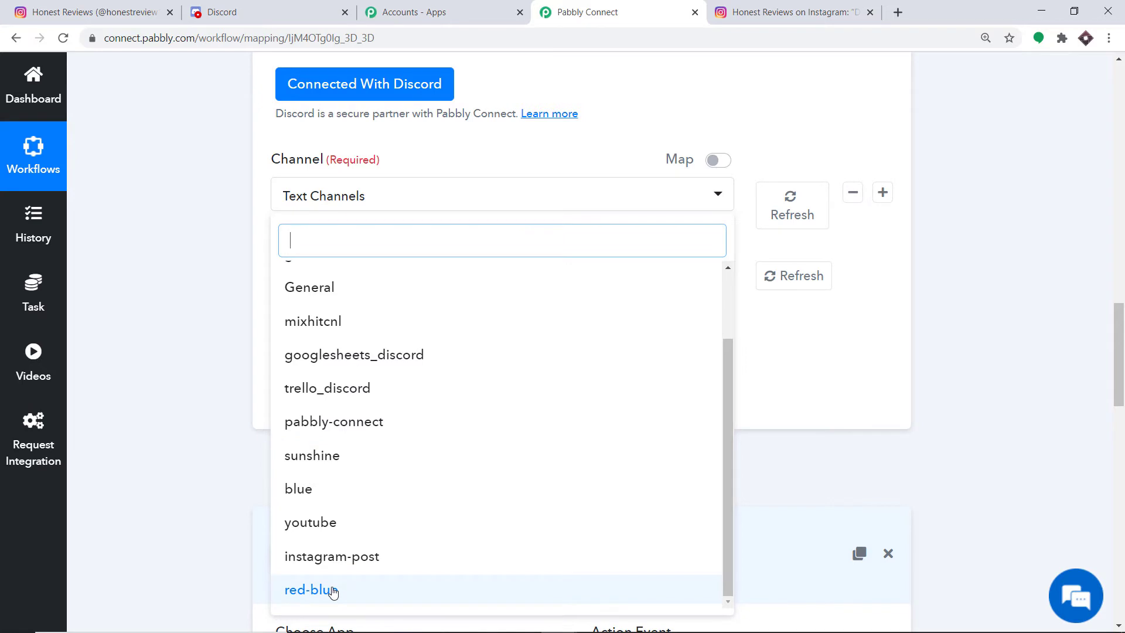
click(332, 590)
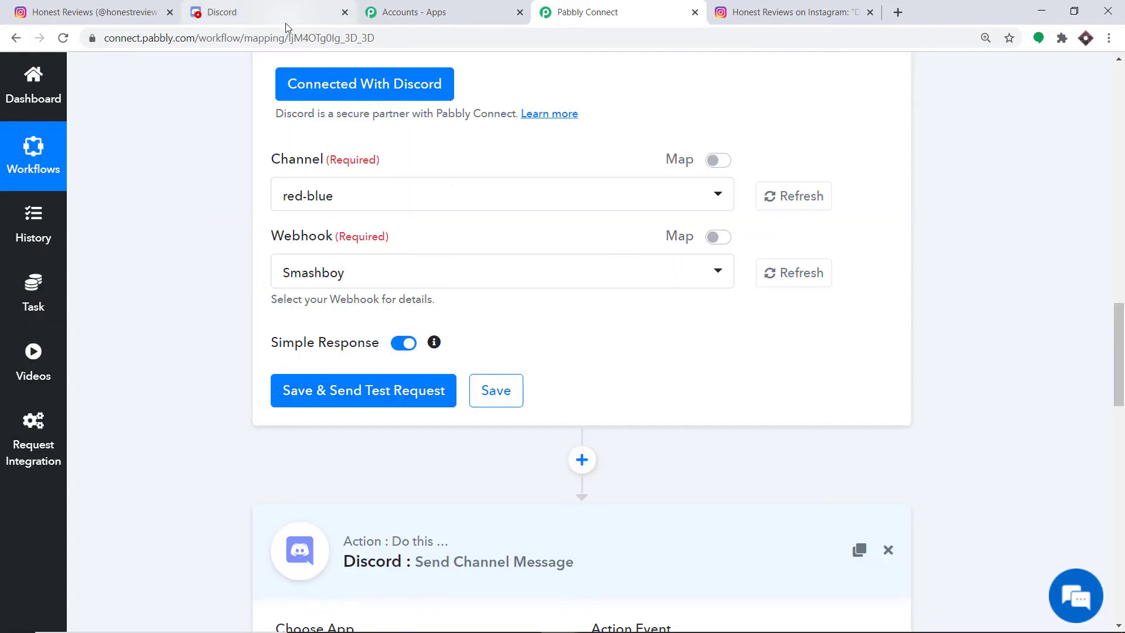
- Switch to Discord and create a text channel named new-instagram-post on the account's own server
click(222, 6)
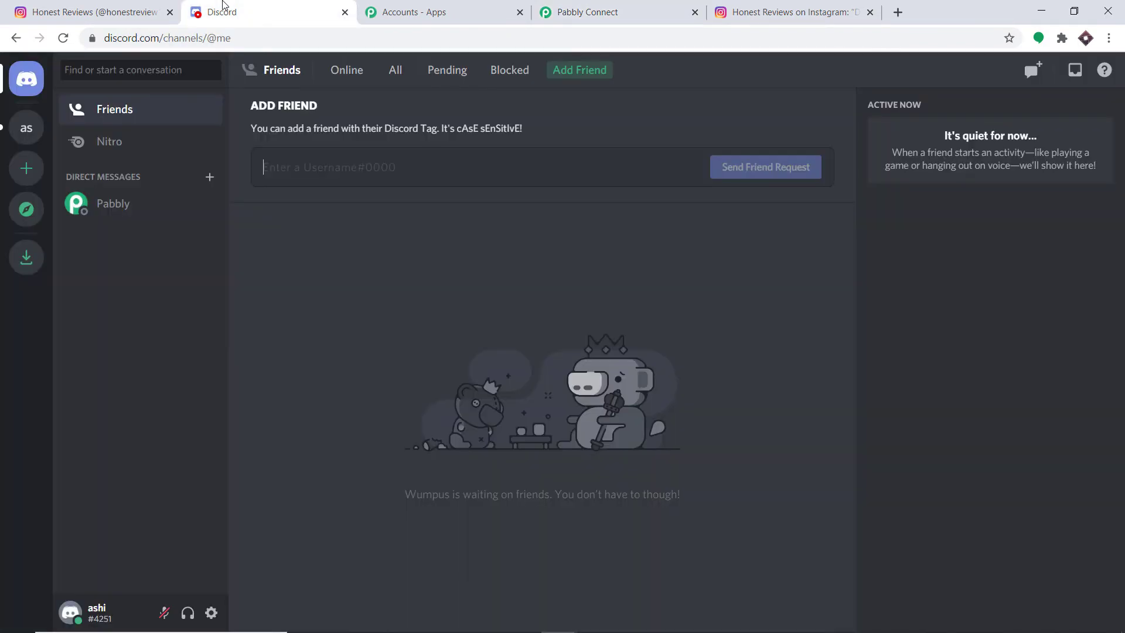
click(27, 126)
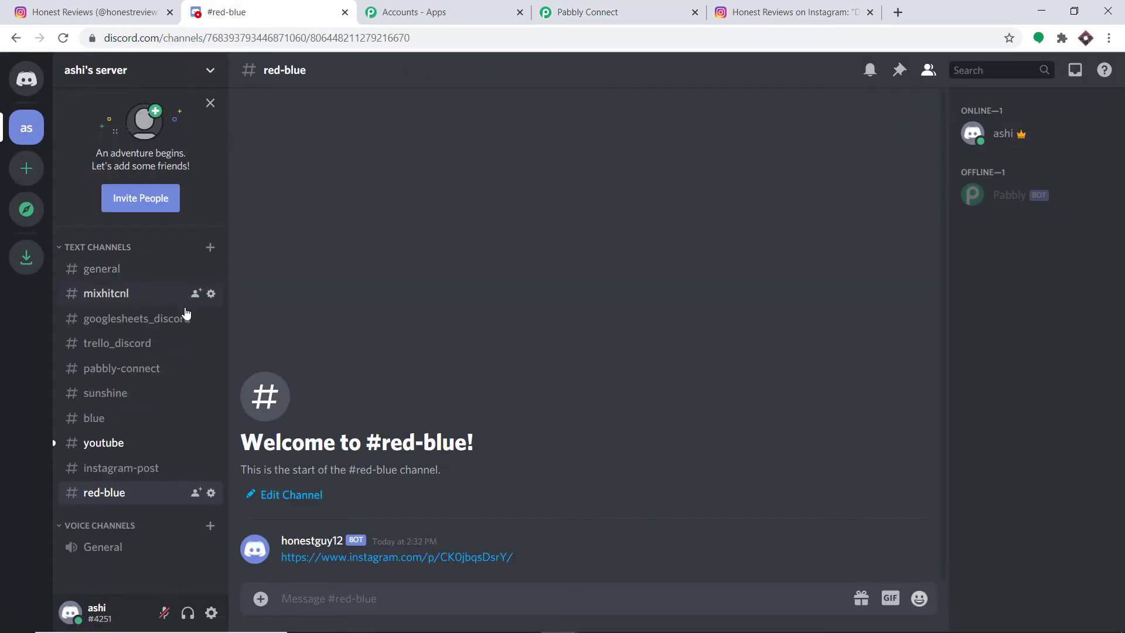
click(210, 247)
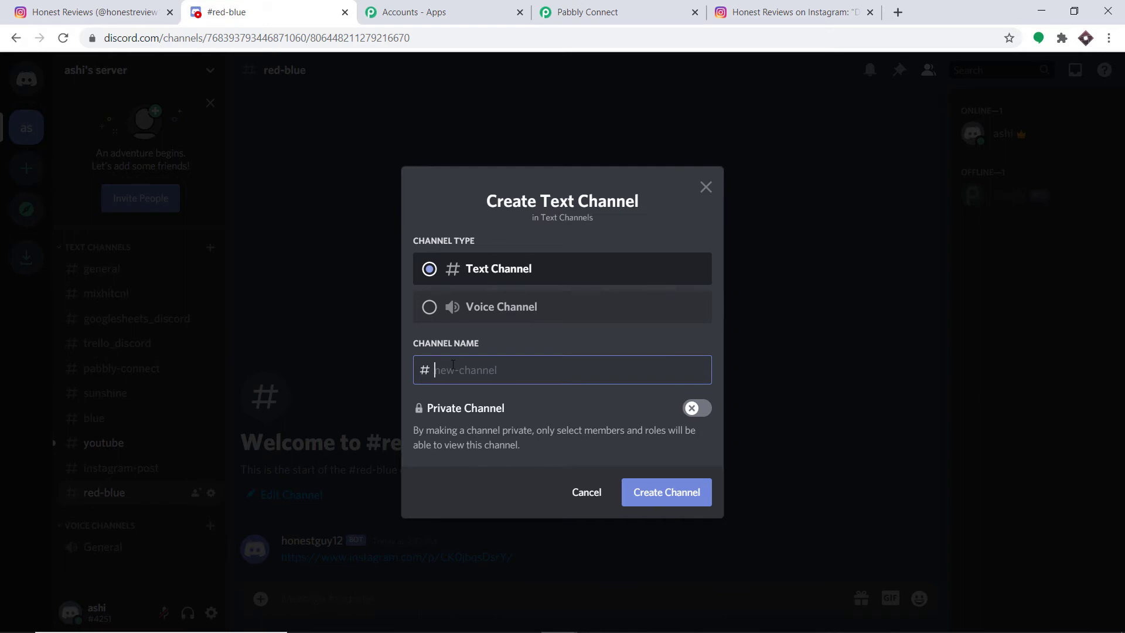
text(new-instagram-post)
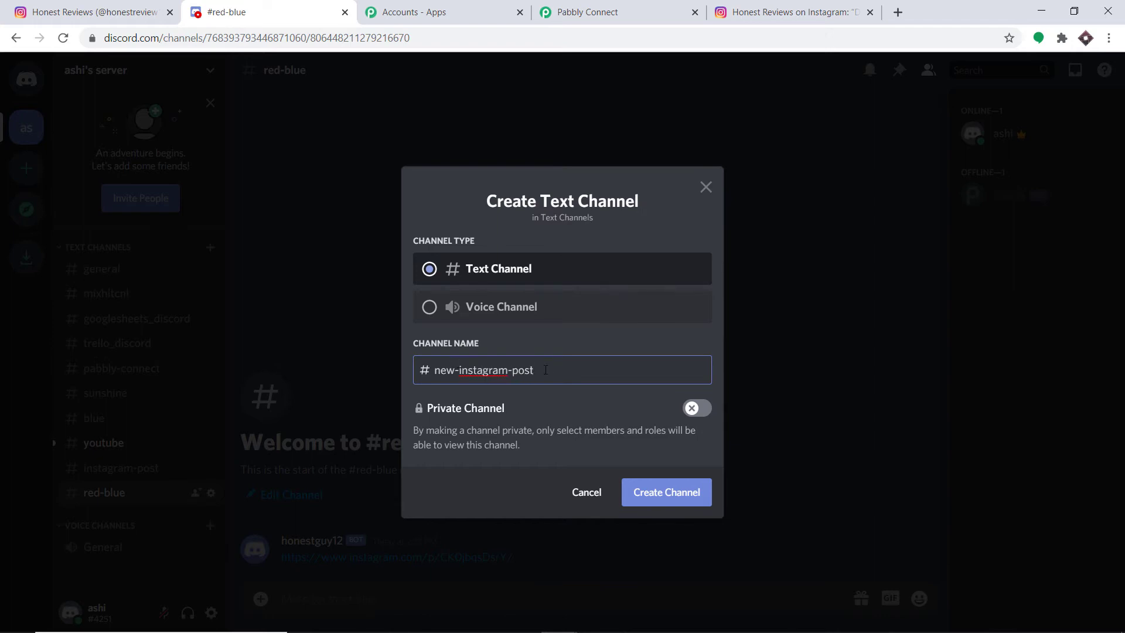
click(673, 494)
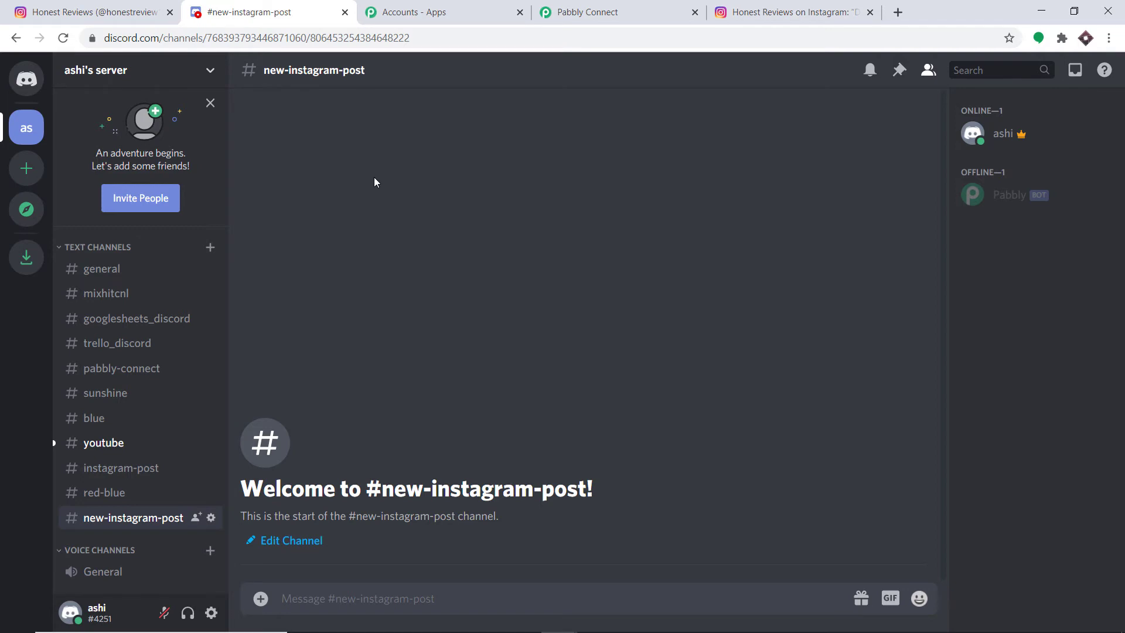
- Switch to Pabbly Connect, refresh the channel list, and choose new-instagram-post as the channel for the Get Channel Webhook step
click(631, 6)
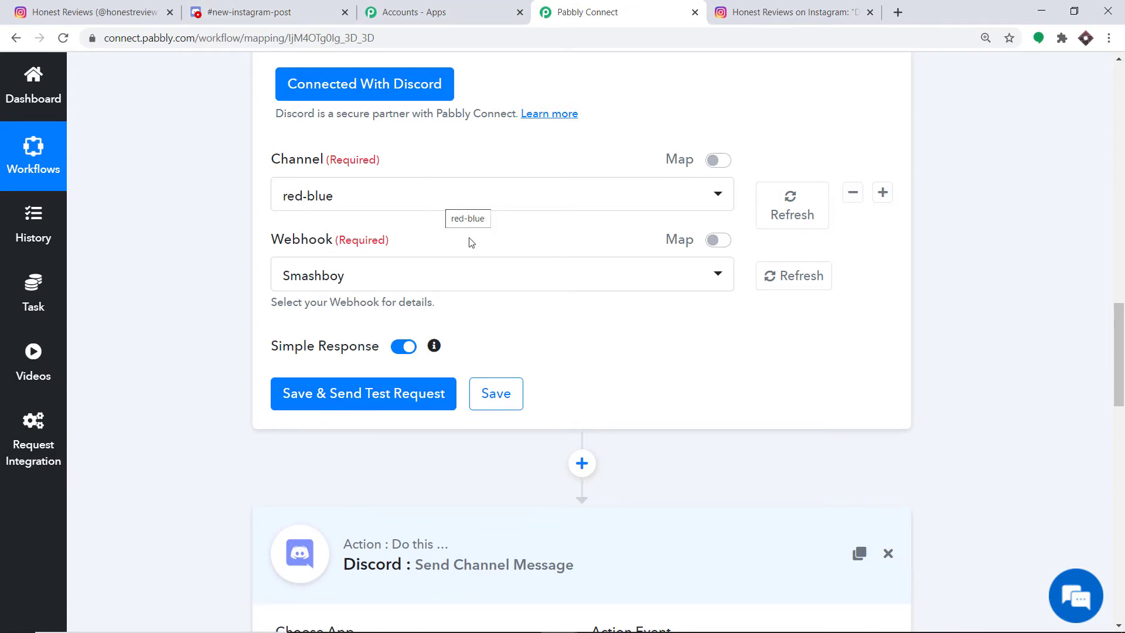
click(785, 212)
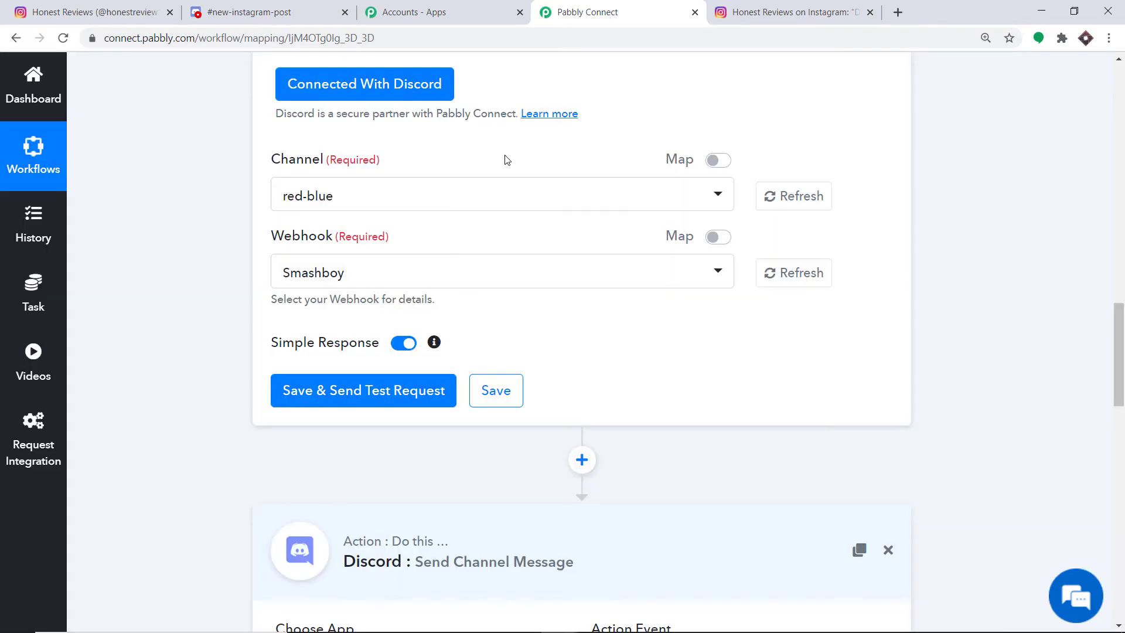
click(389, 196)
scroll(527, 328, down, 1)
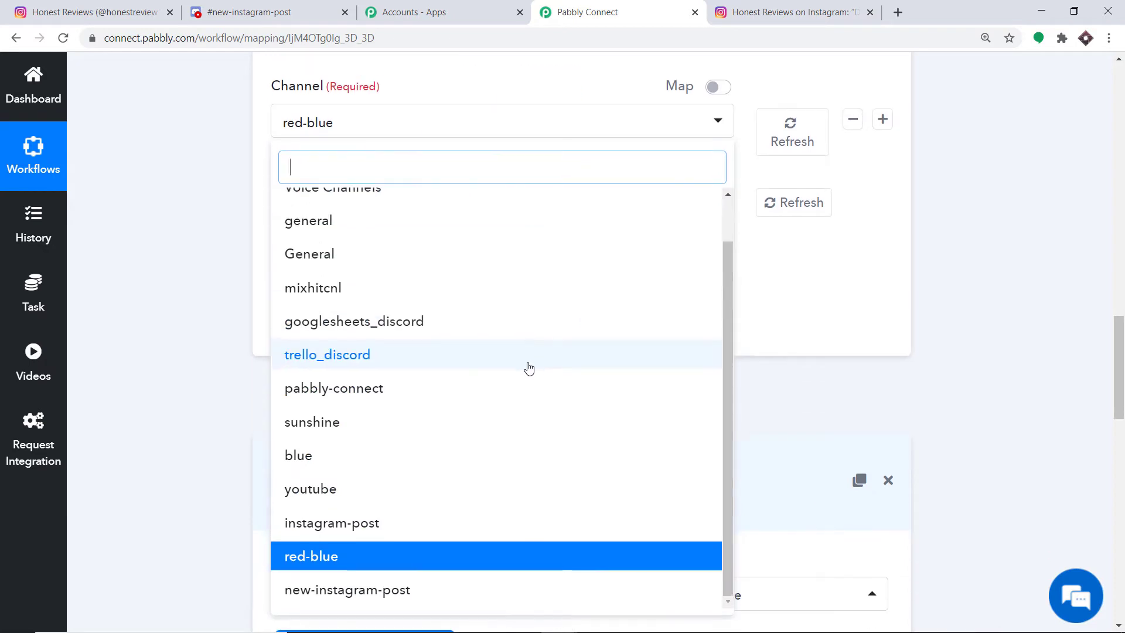
scroll(498, 387, down, 1)
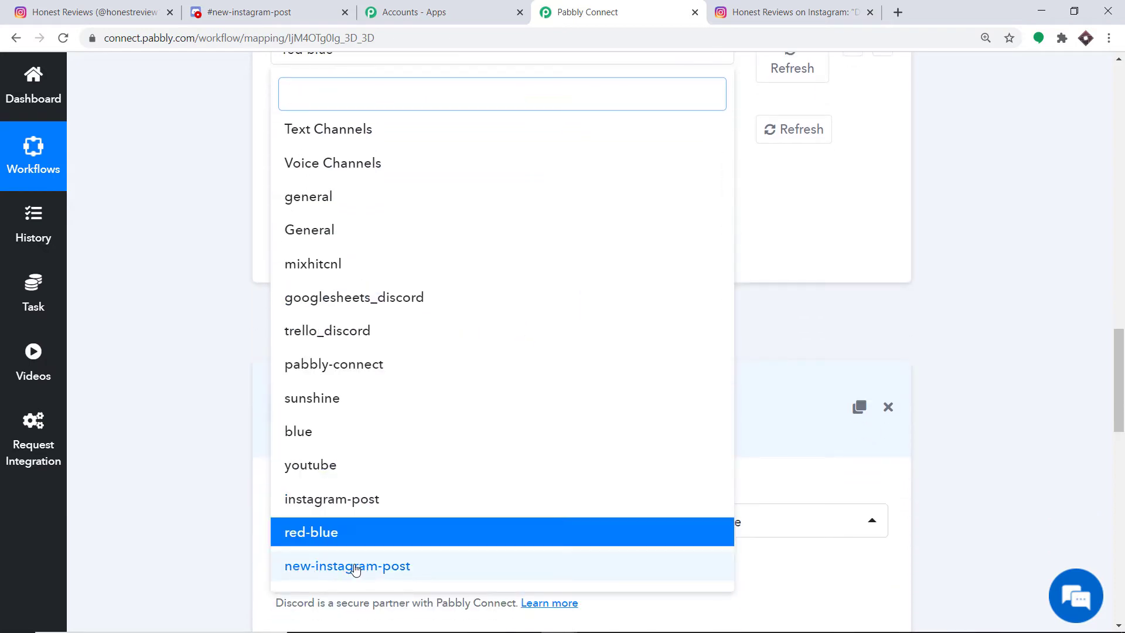
click(311, 573)
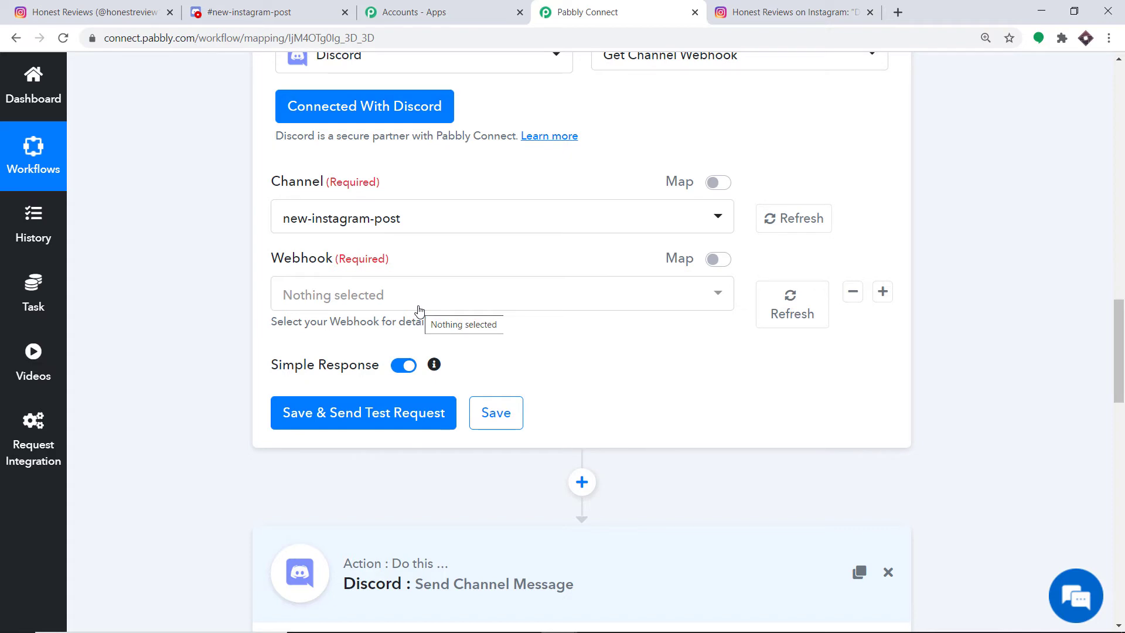
- Switch to Discord and create a webhook in the integrations settings of the new-instagram-post channel
click(240, 6)
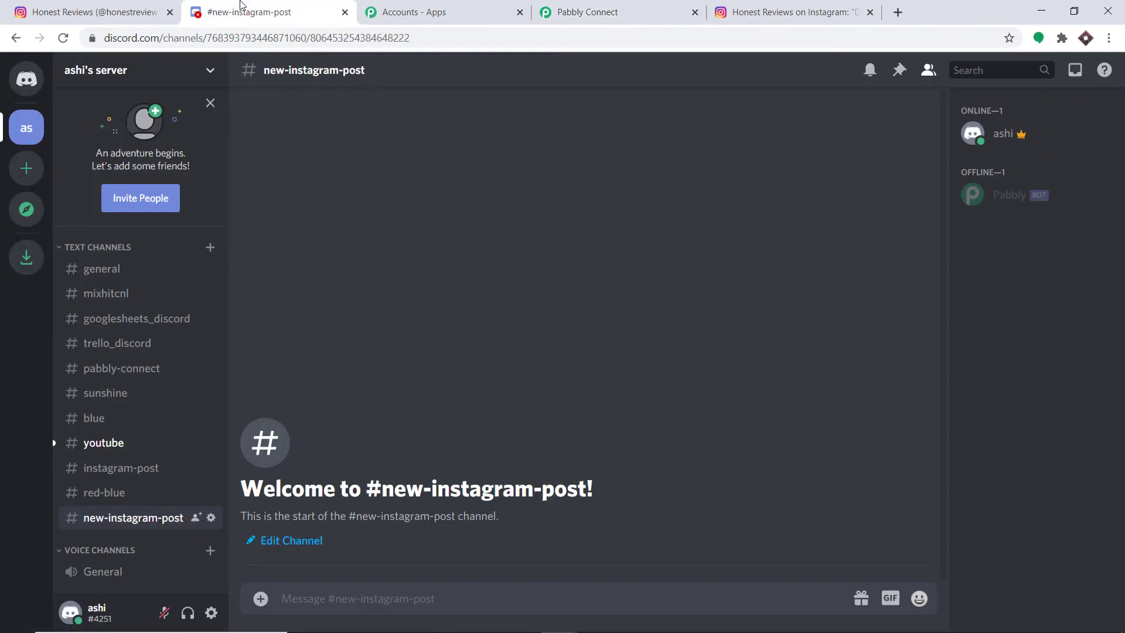
click(210, 518)
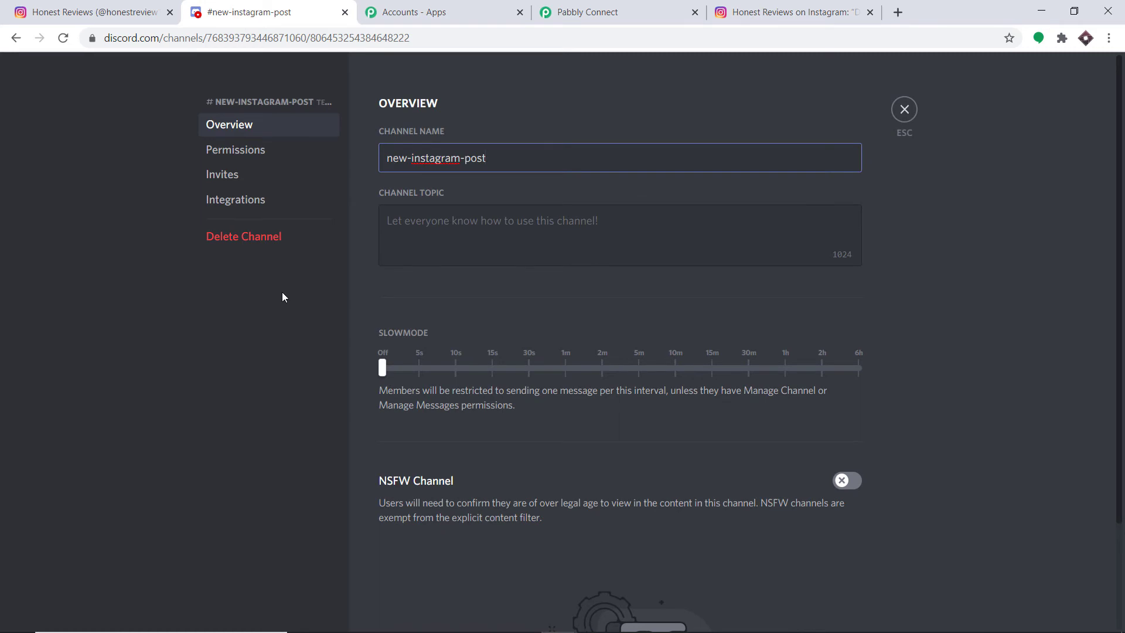
click(237, 205)
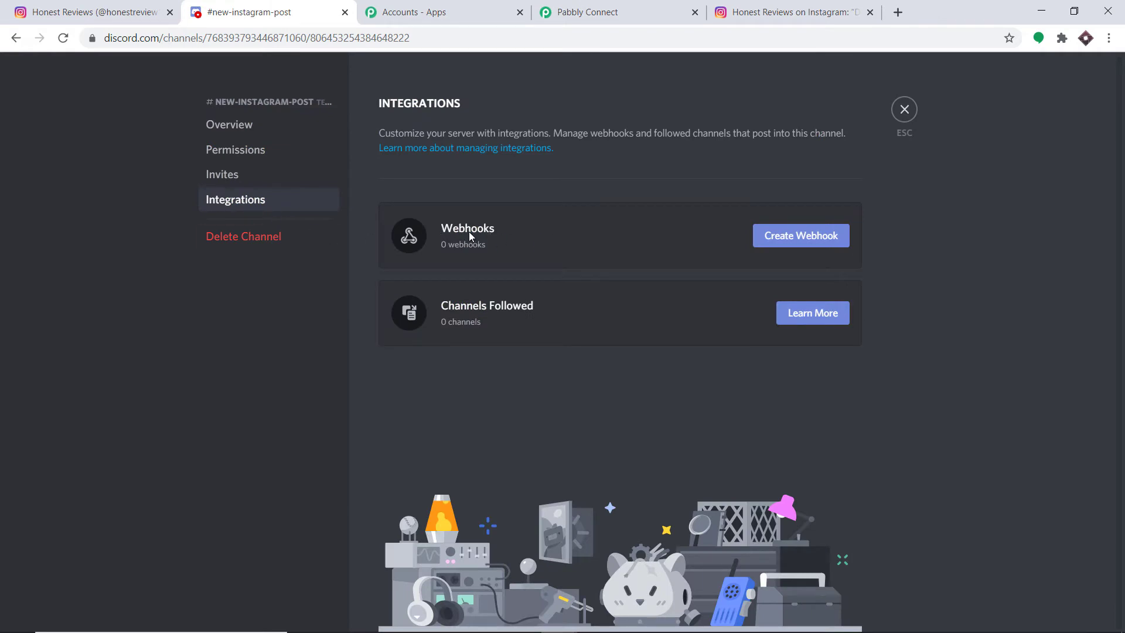
click(584, 11)
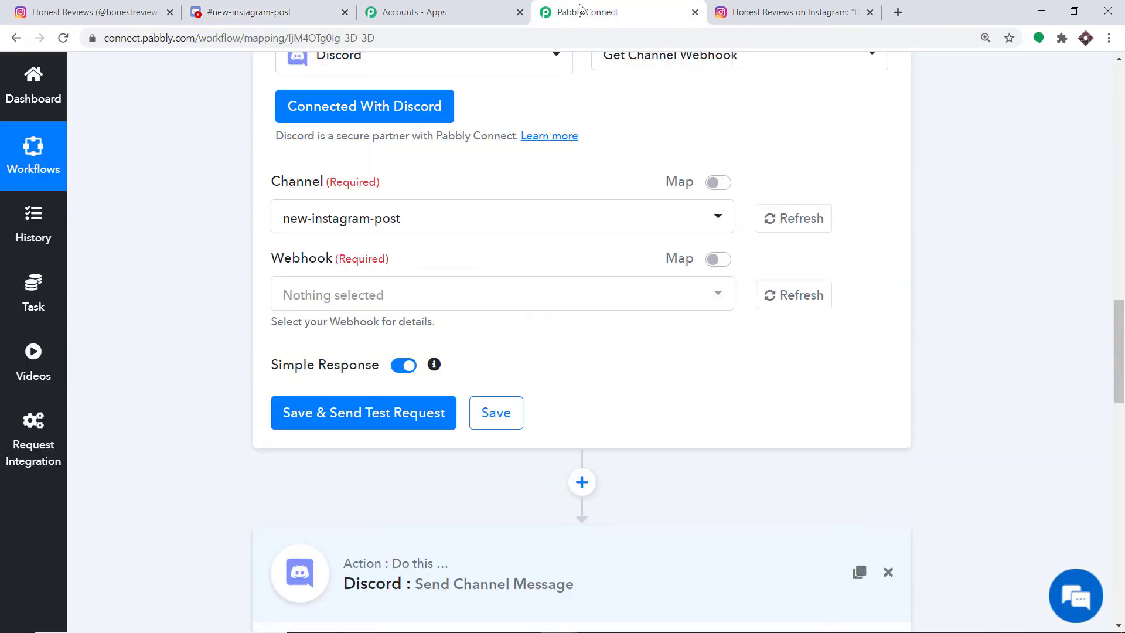
click(263, 12)
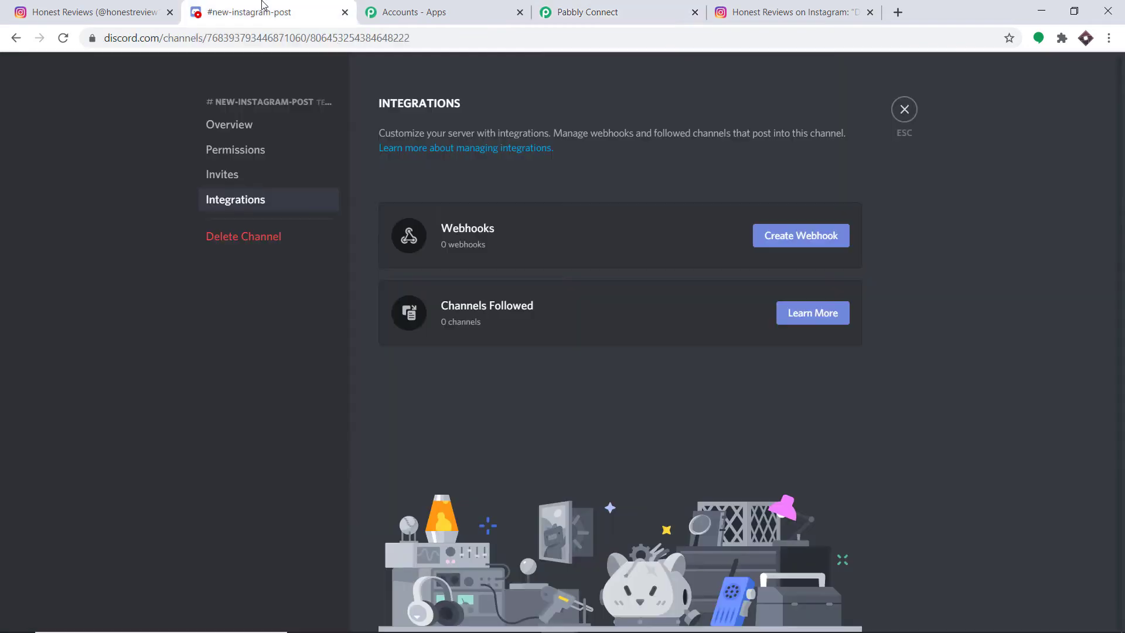
click(782, 249)
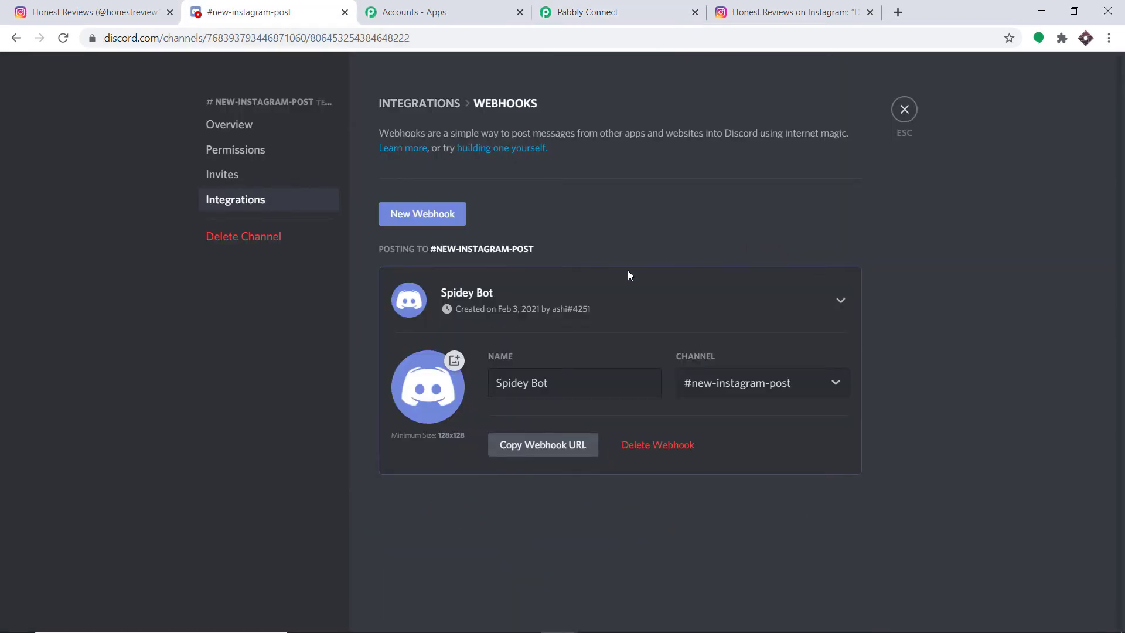
- Rename the new webhook as flower and save the changes
click(502, 385)
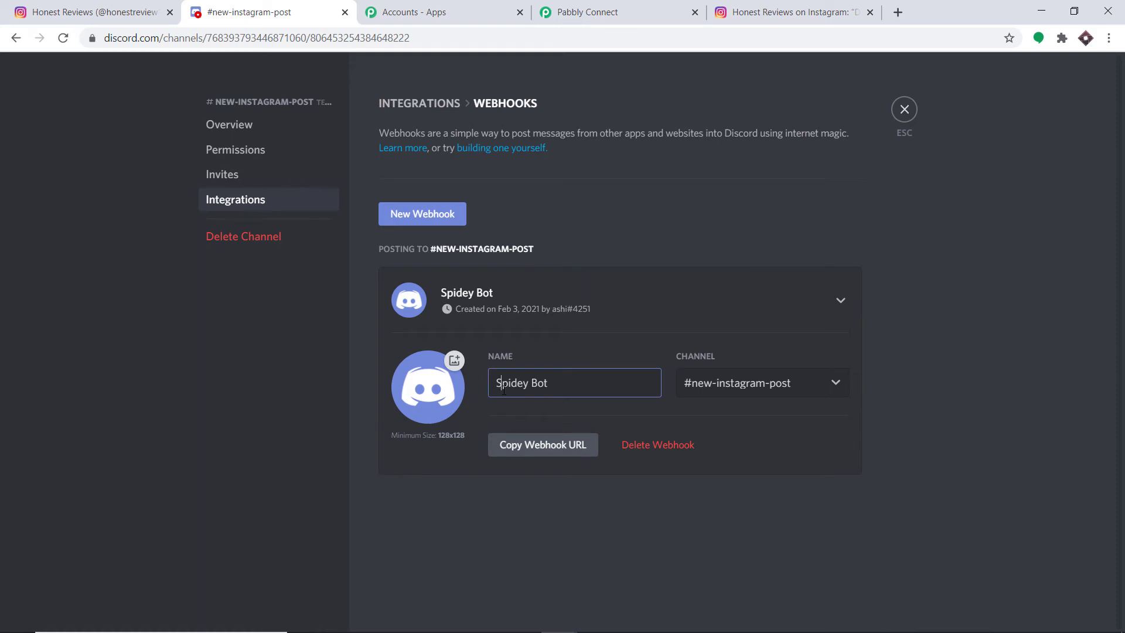
text(Flower)
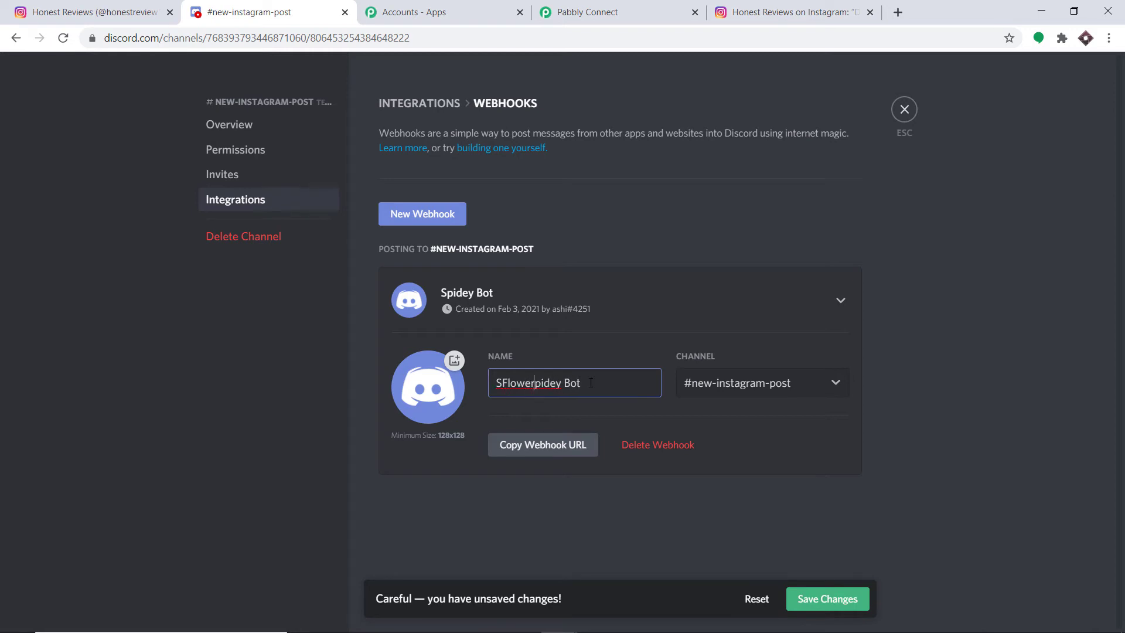
key(ctrl+a)
key(BackSpace)
text(f)
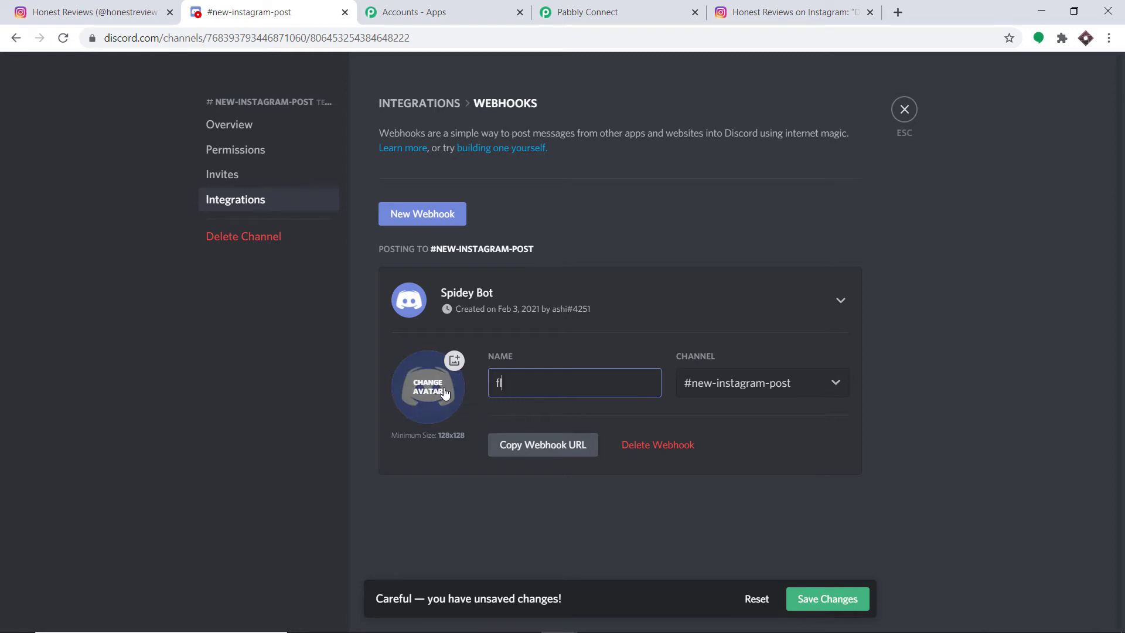
text(lower)
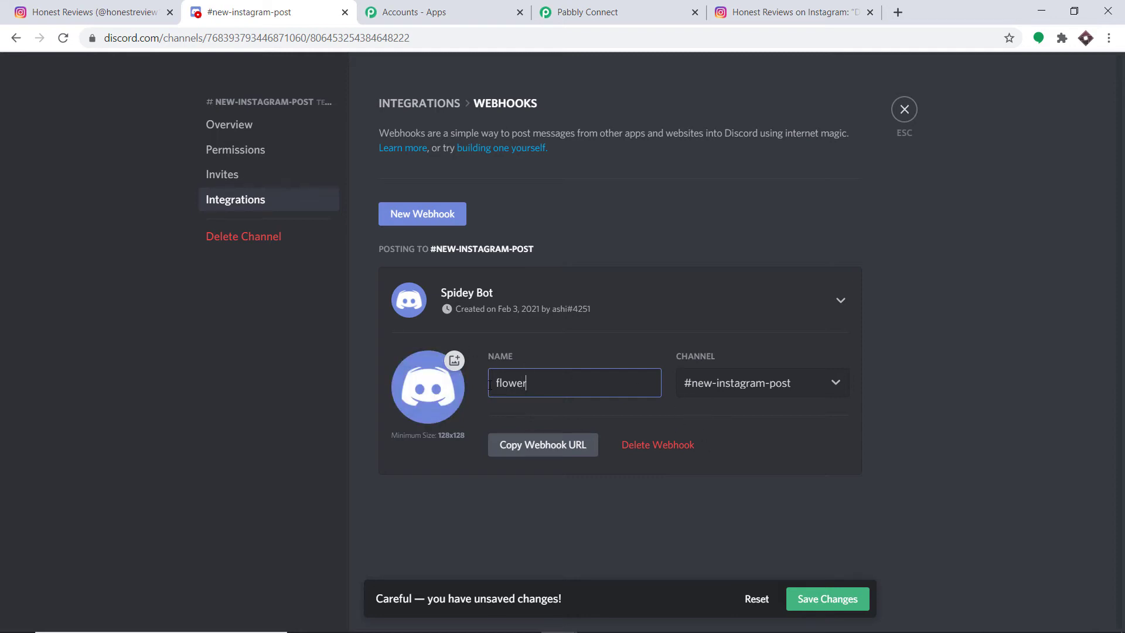
click(816, 601)
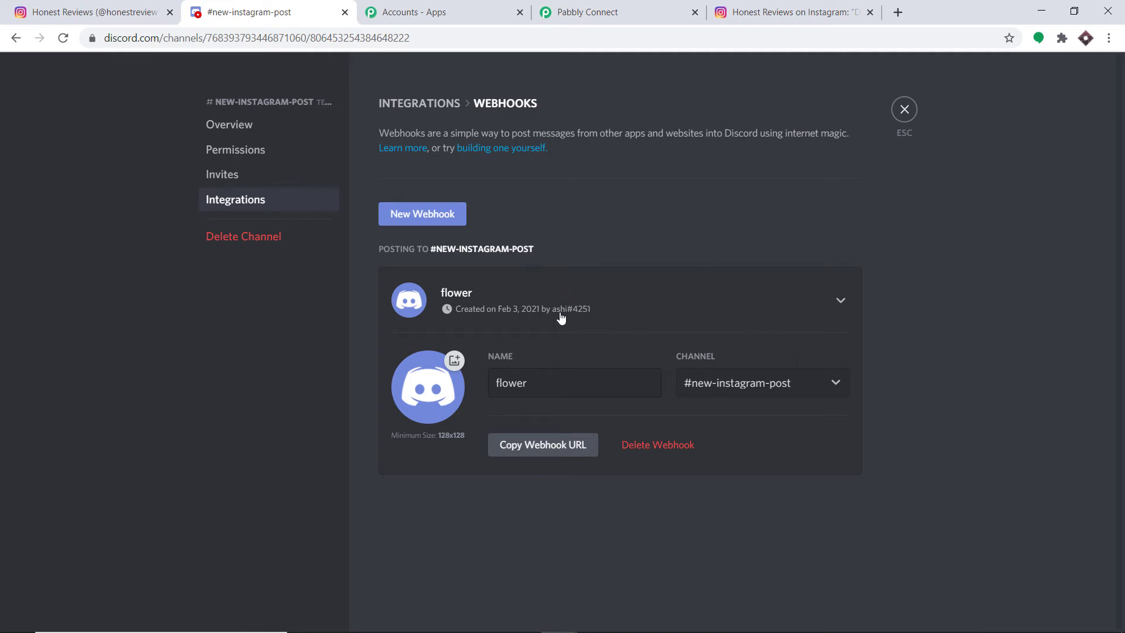
- Switch to Pabbly Connect, refresh the webhook list to pick flower, and save the Get Channel Webhook step with a test request
click(588, 22)
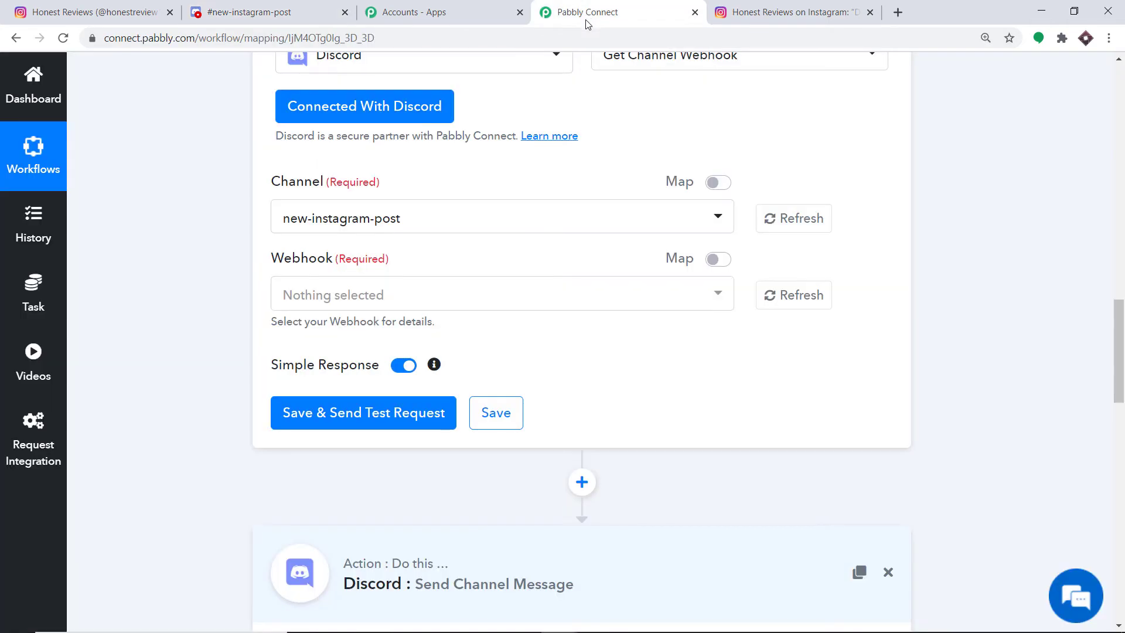
click(792, 296)
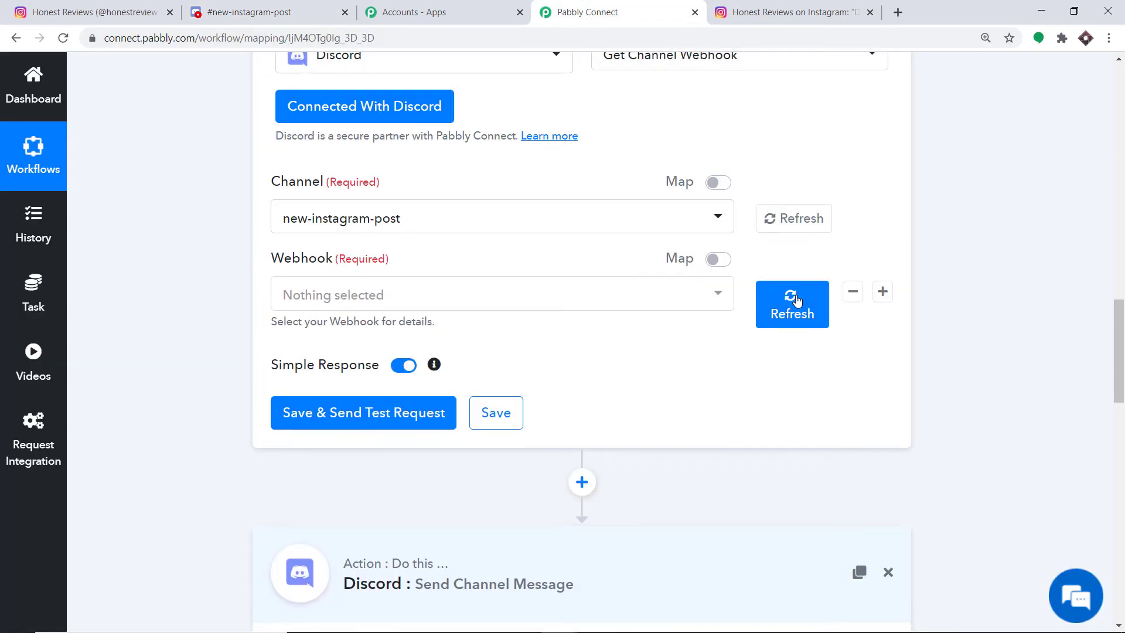
click(793, 299)
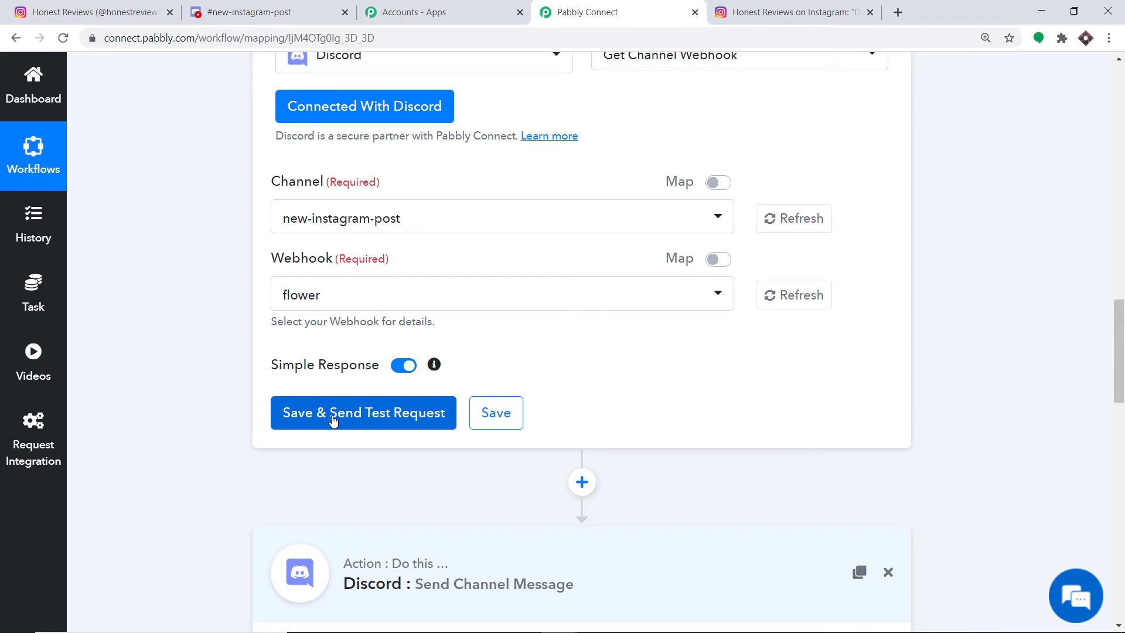
click(332, 419)
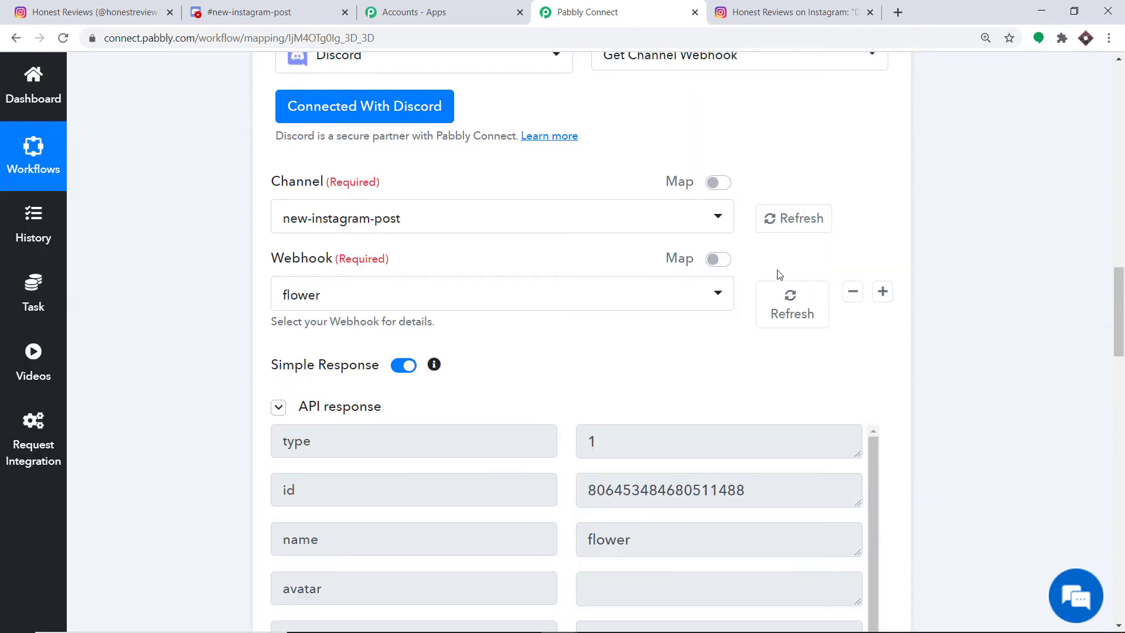
- Examine the webhook id and token in the Get Channel Webhook API response, enlarging the token field to read it in full
drag(1119, 313, 1121, 366)
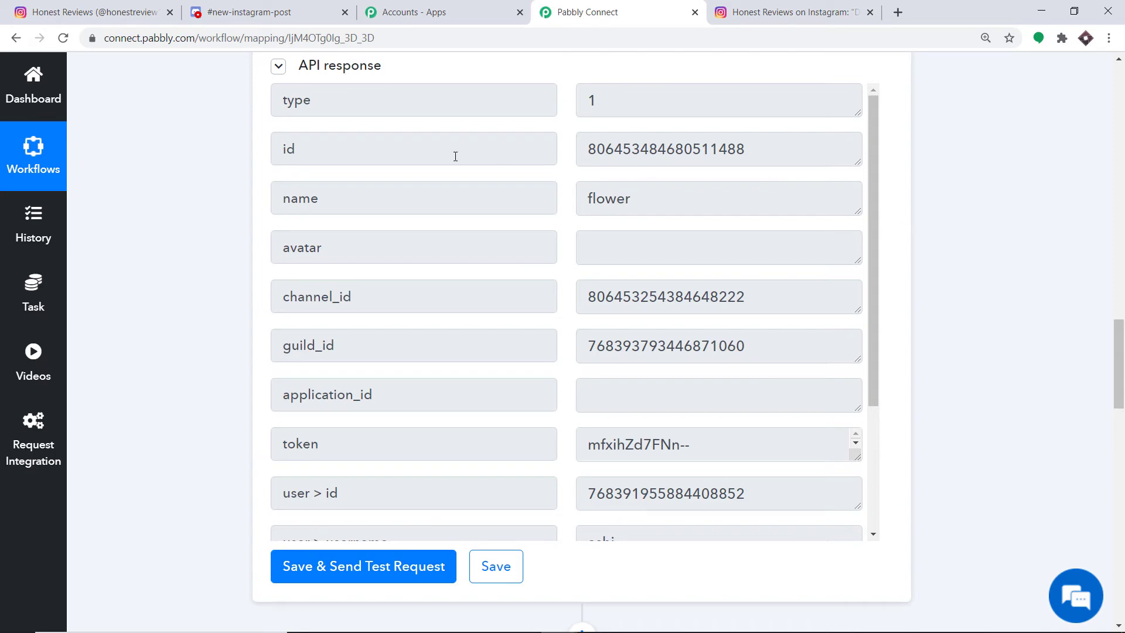
scroll(921, 263, down, 10)
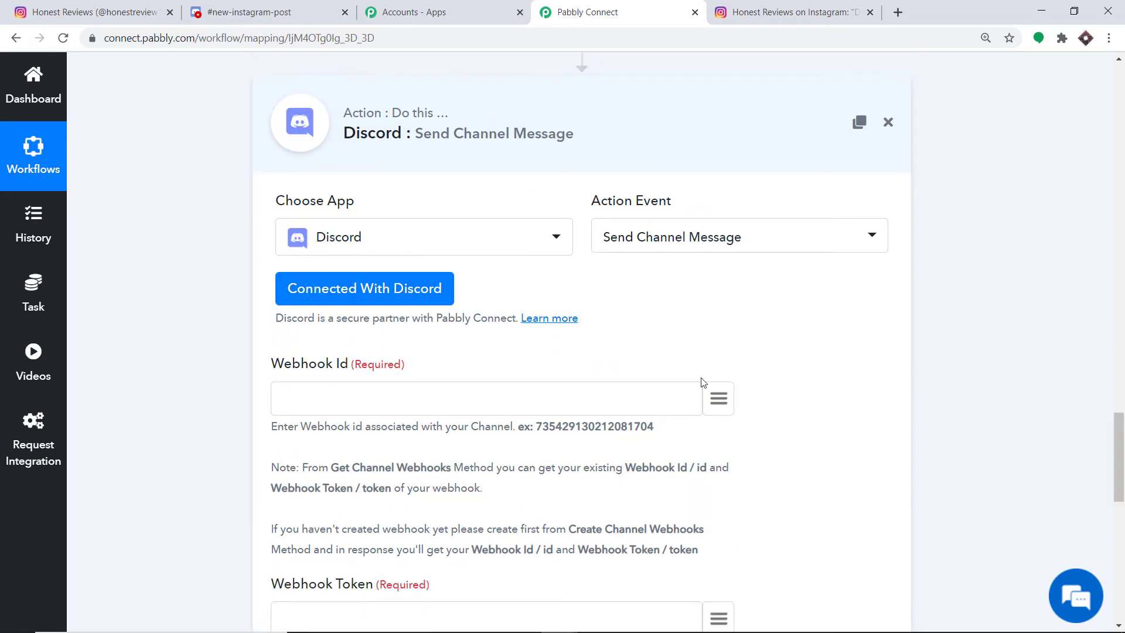
drag(1119, 431, 1119, 464)
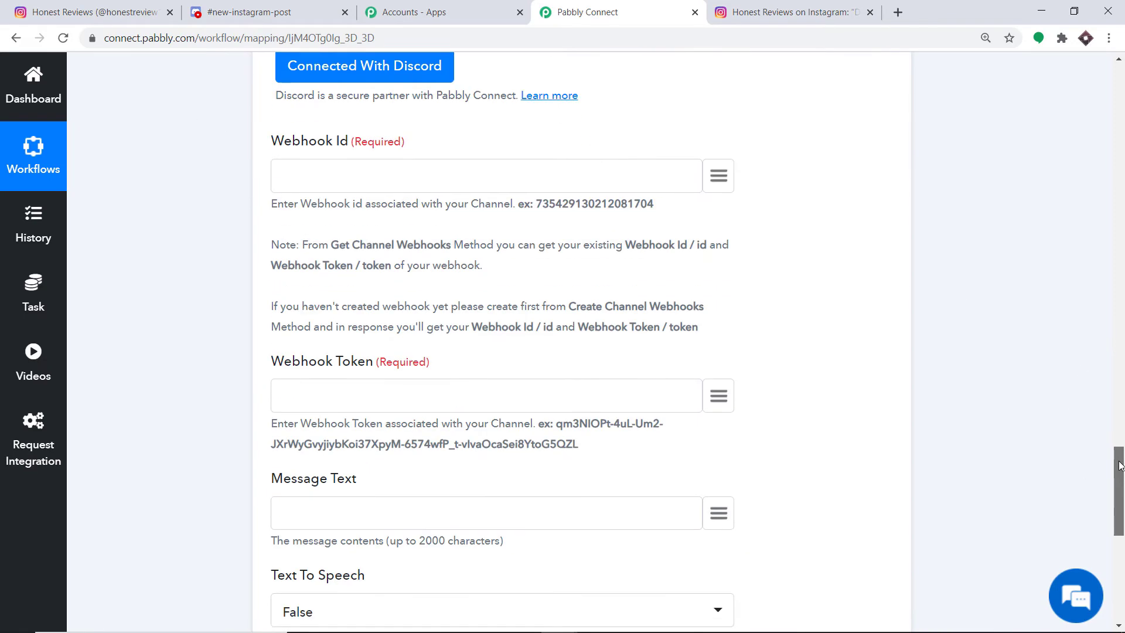
scroll(1122, 341, up, 17)
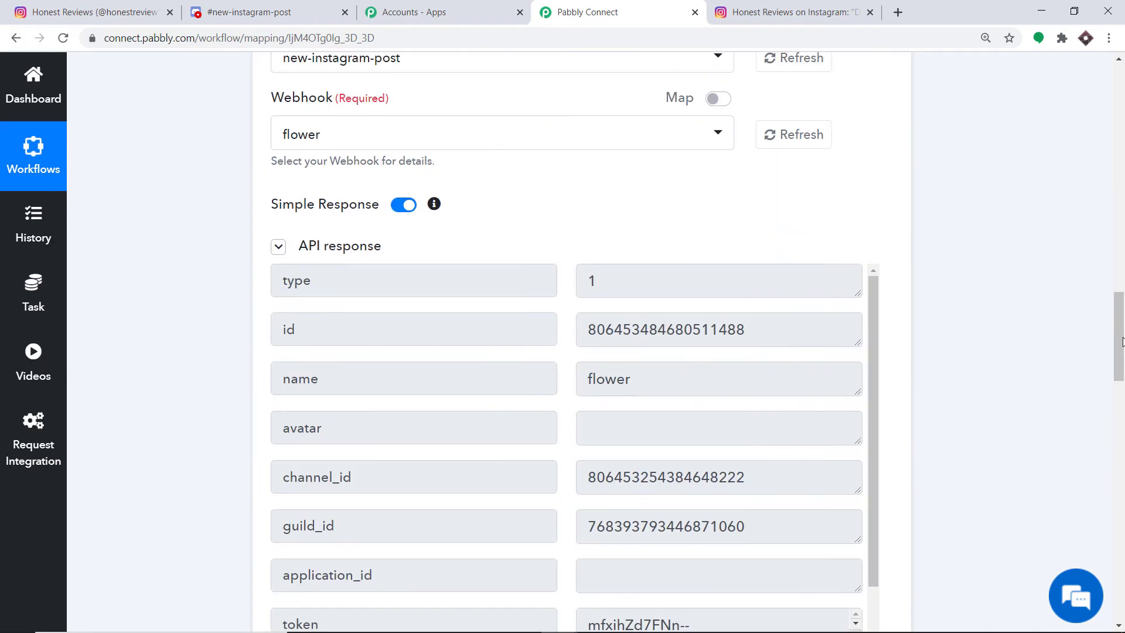
scroll(1122, 341, down, 3)
scroll(638, 266, down, 2)
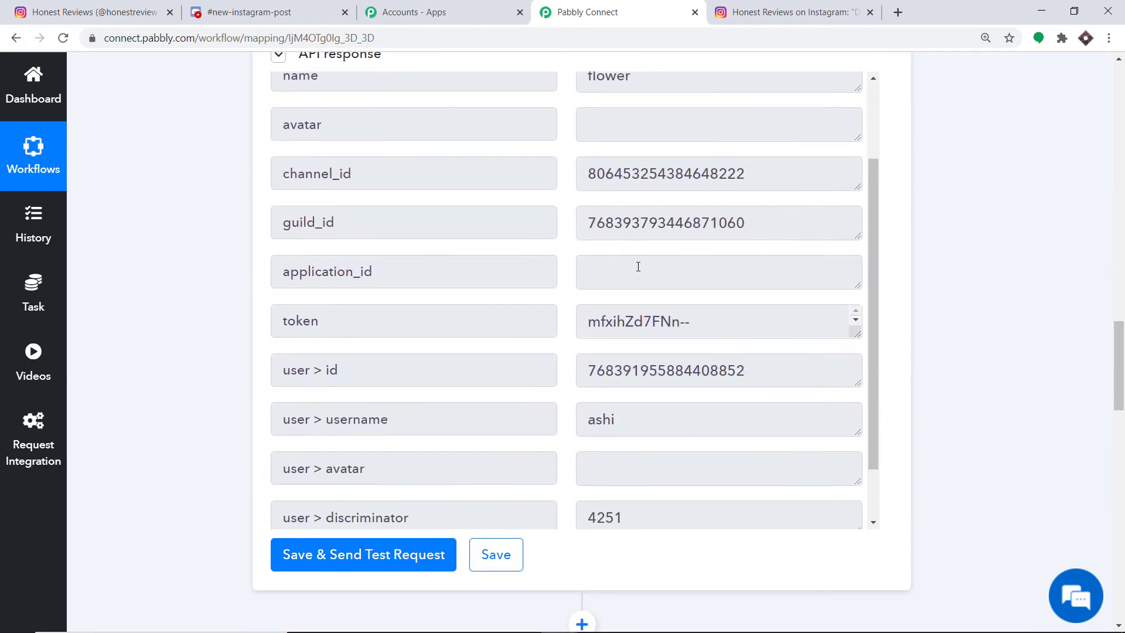
scroll(638, 266, down, 3)
scroll(744, 273, up, 5)
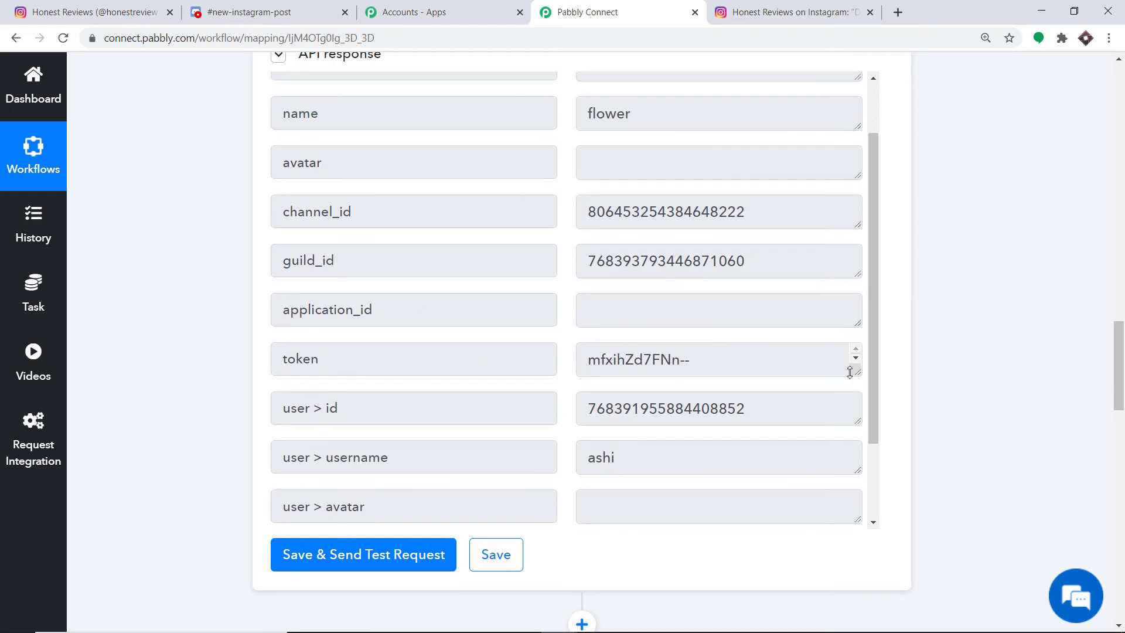
drag(854, 371, 854, 455)
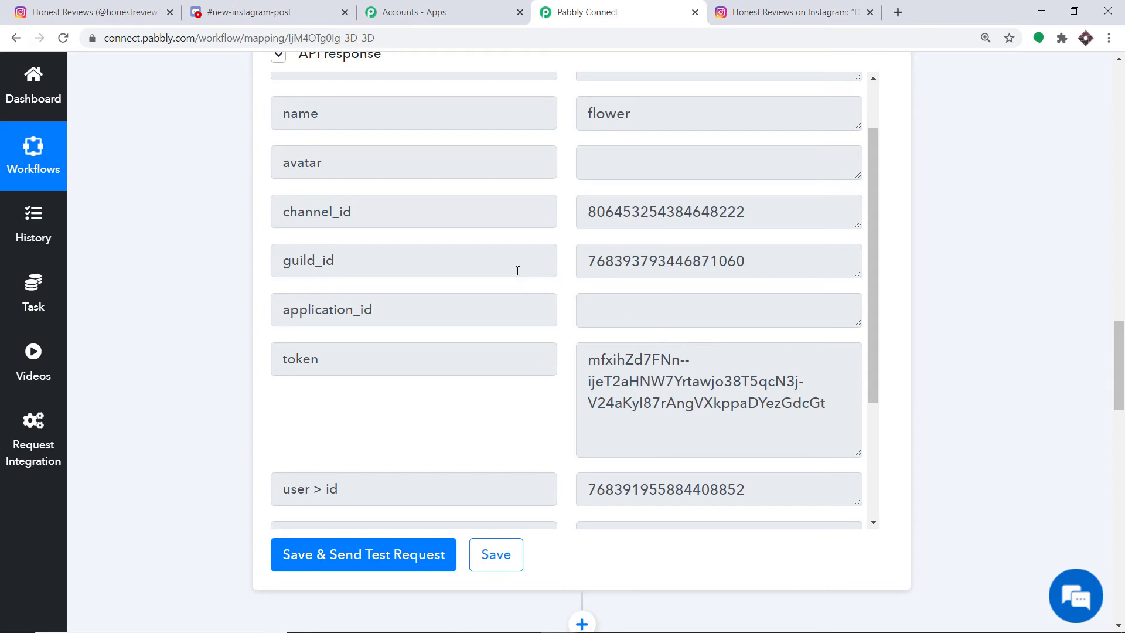
scroll(613, 221, up, 2)
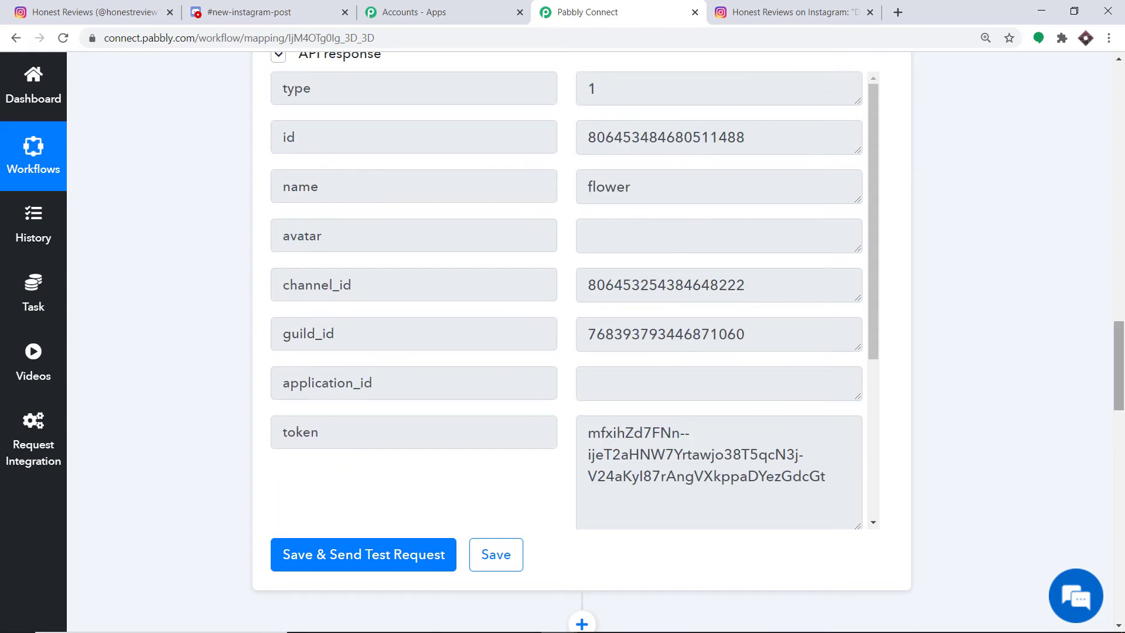
- Set the Send Channel Message step's connection to the Discord #10 credentials and save it
scroll(1013, 434, down, 10)
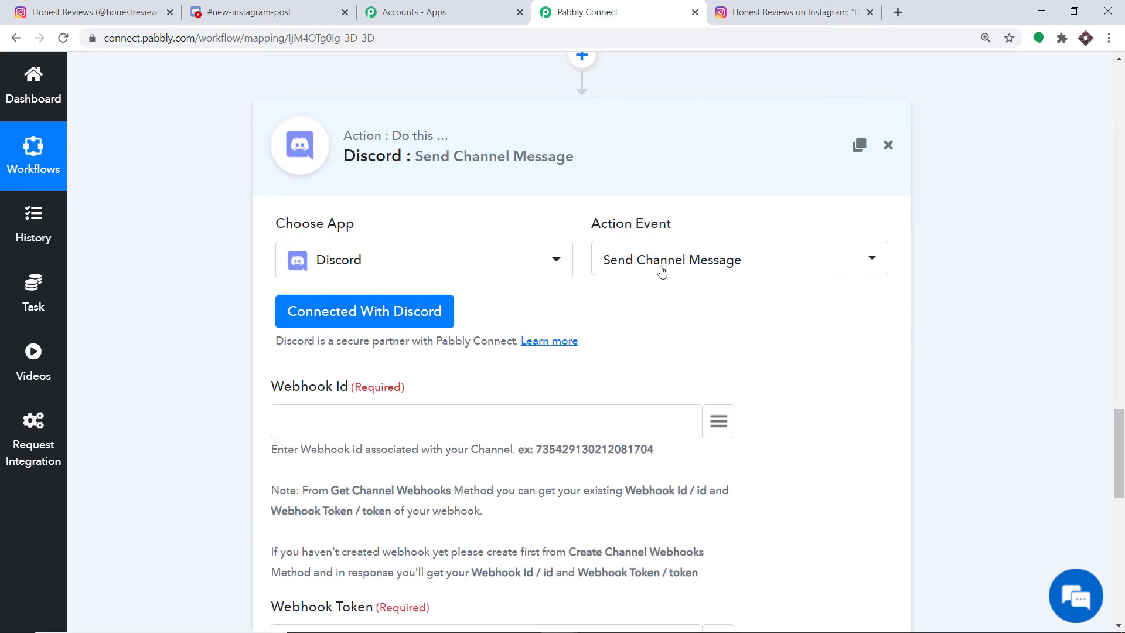
click(351, 323)
click(524, 194)
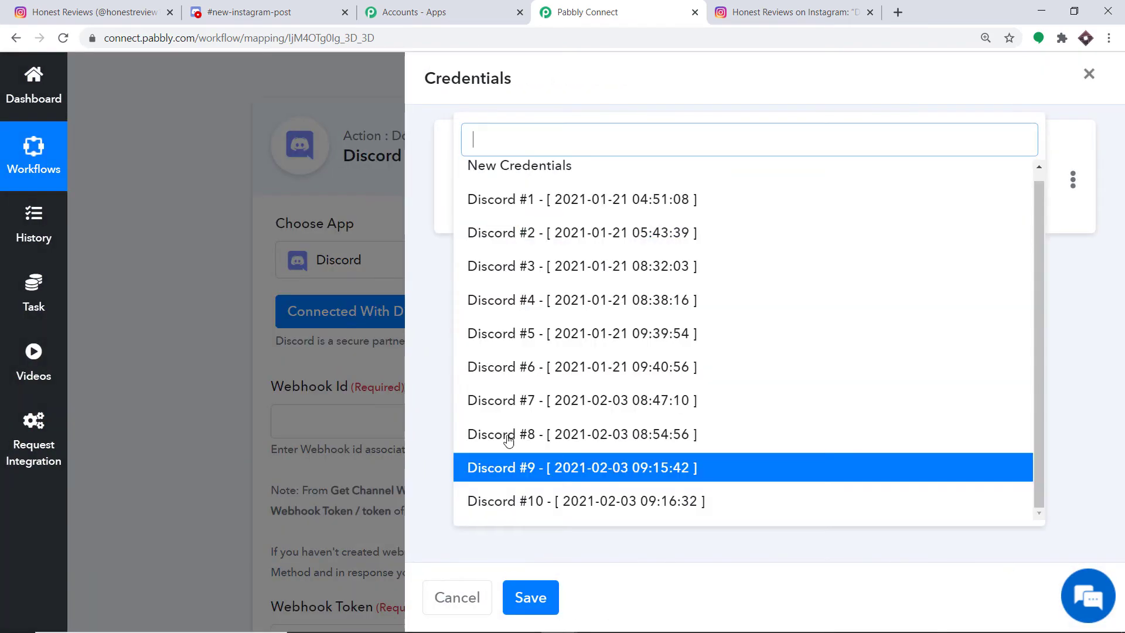
click(510, 499)
click(545, 594)
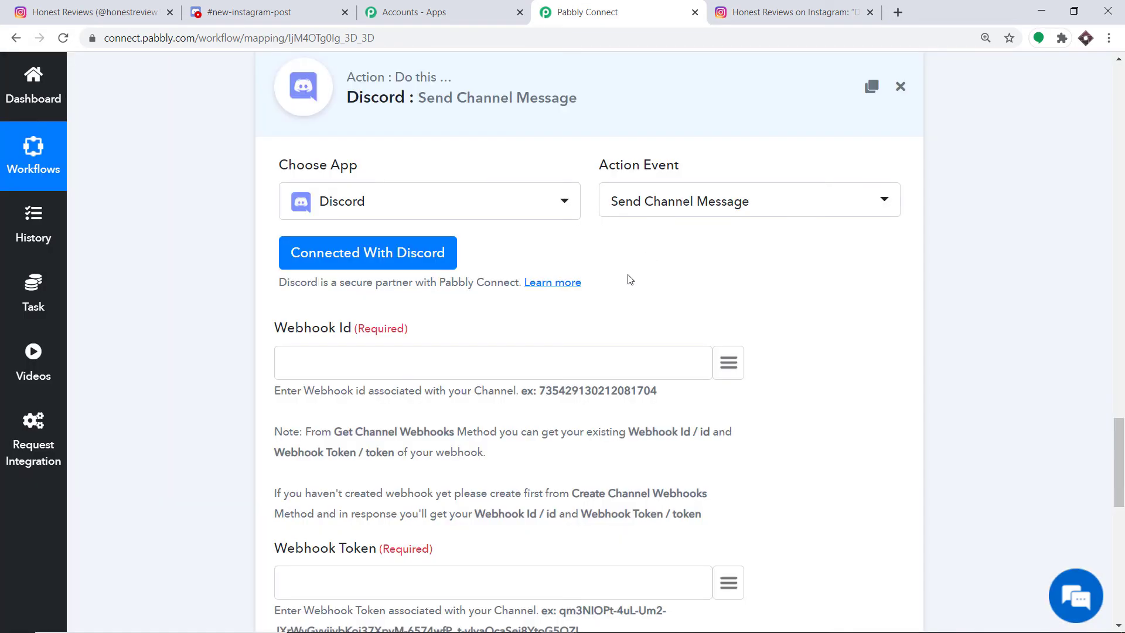
- Map the Send Channel Message step's Webhook Id to the id from the Get Channel Webhook response
scroll(630, 280, down, 10)
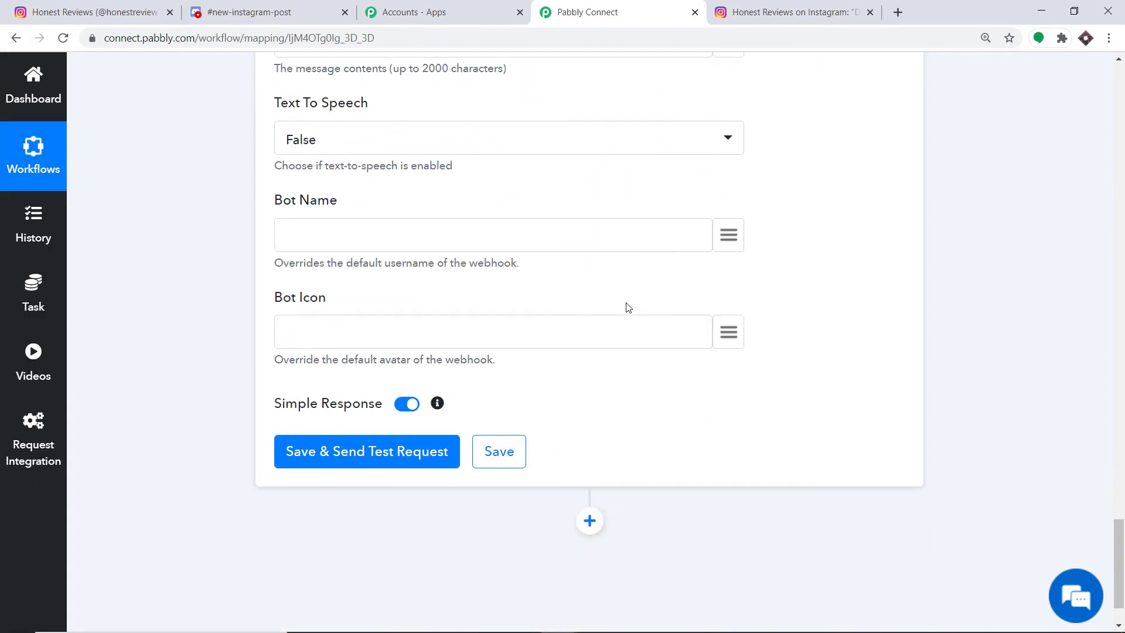
scroll(628, 306, up, 10)
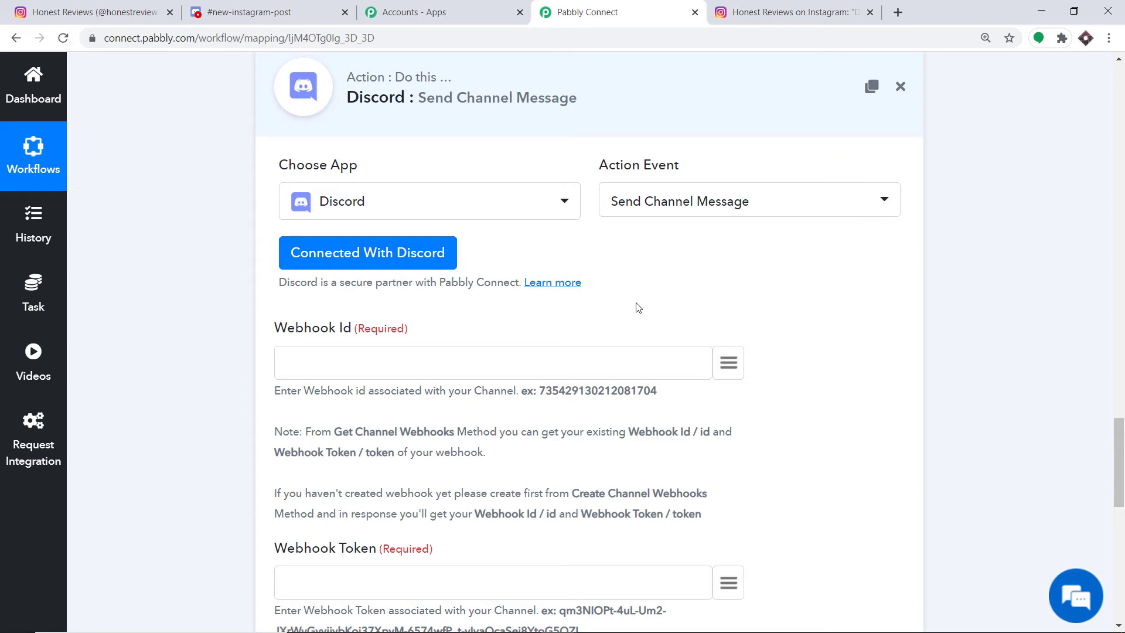
scroll(637, 307, down, 3)
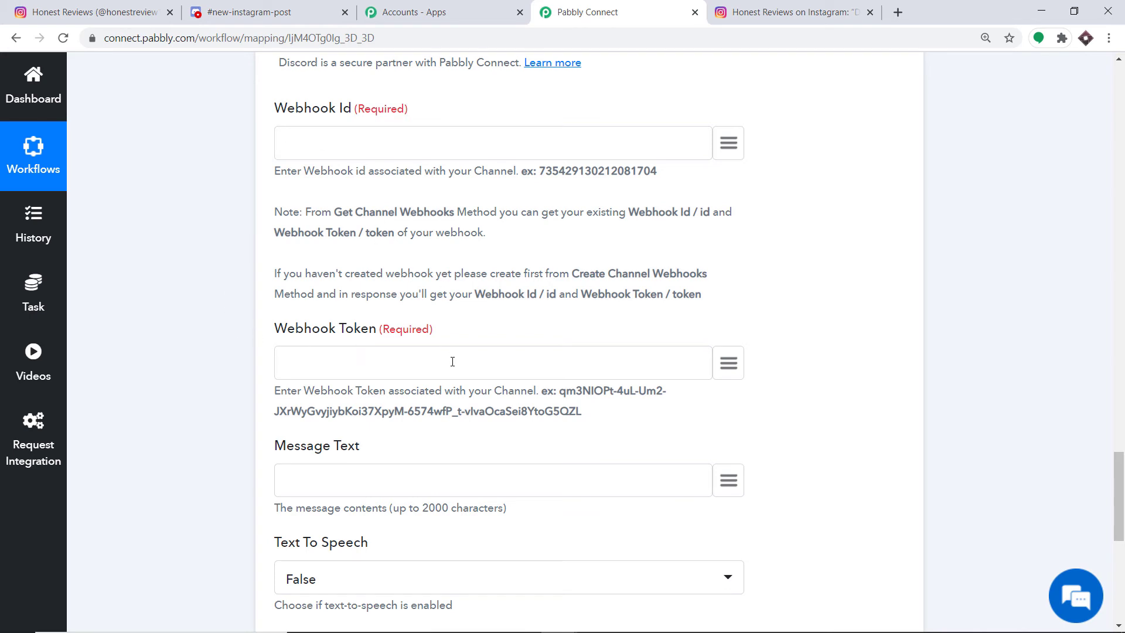
click(728, 142)
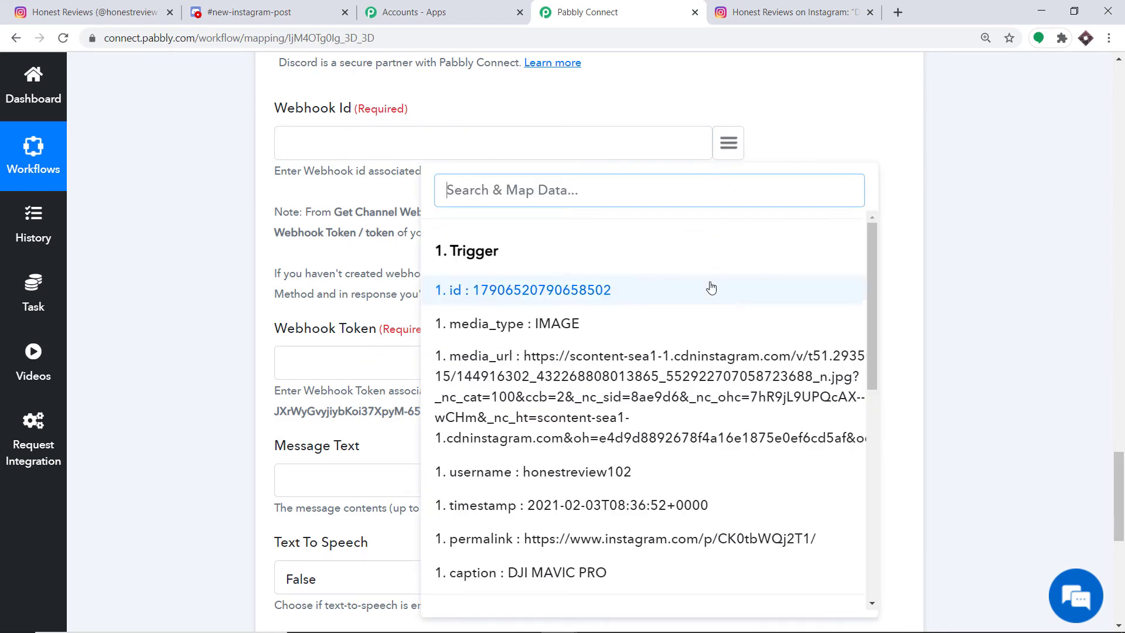
scroll(712, 286, down, 5)
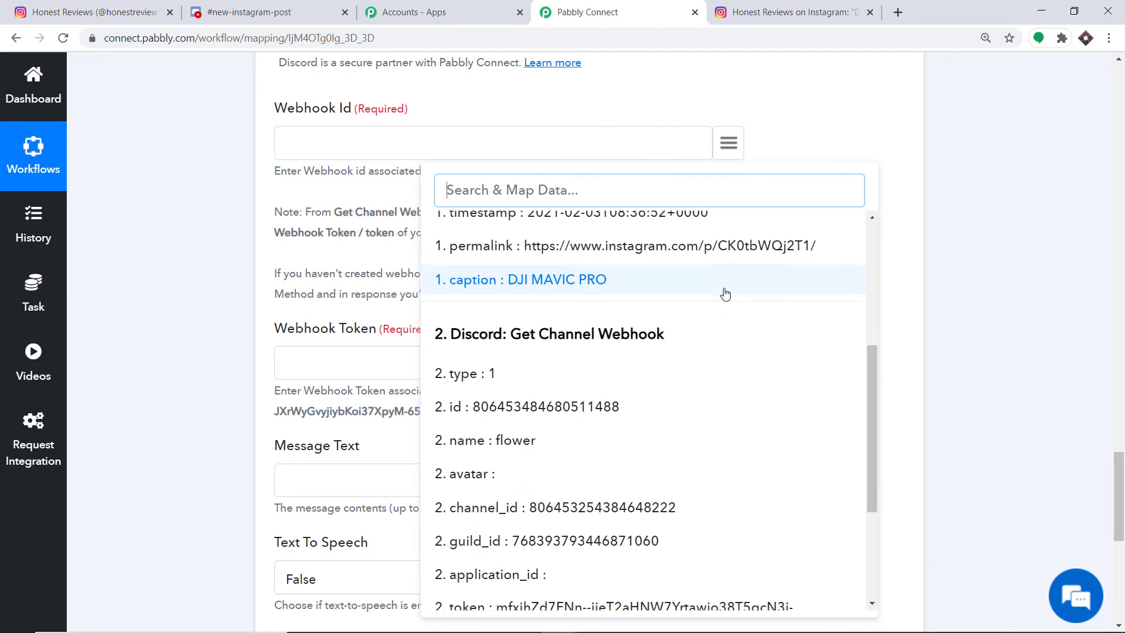
scroll(719, 284, down, 1)
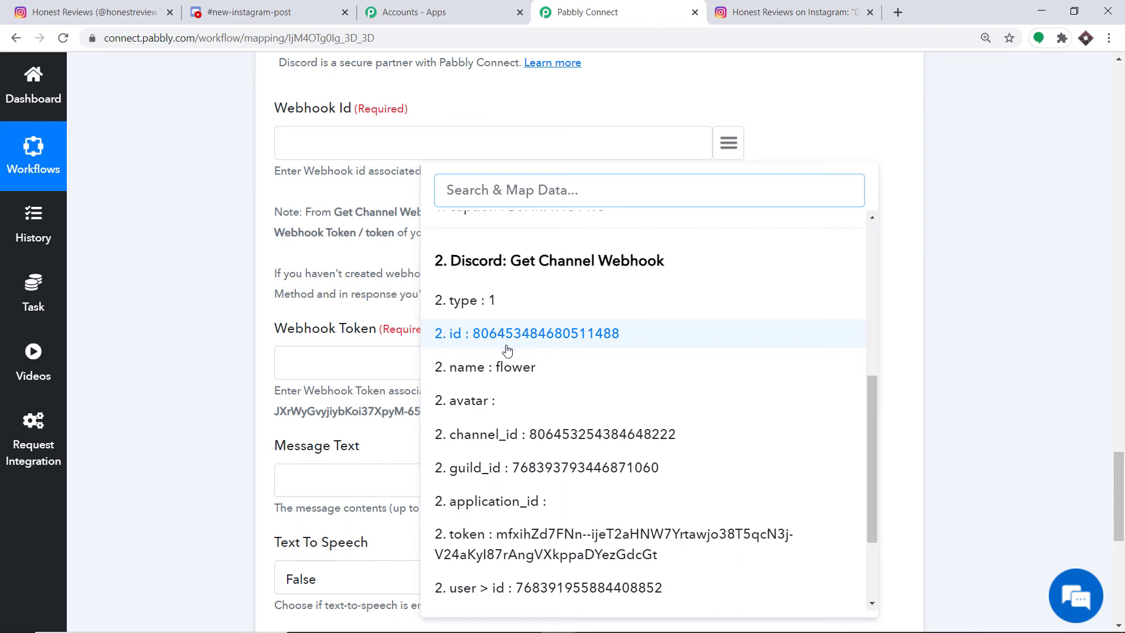
click(530, 339)
- Map the Webhook Token field to the token value from the Get Channel Webhook response
scroll(576, 252, down, 1)
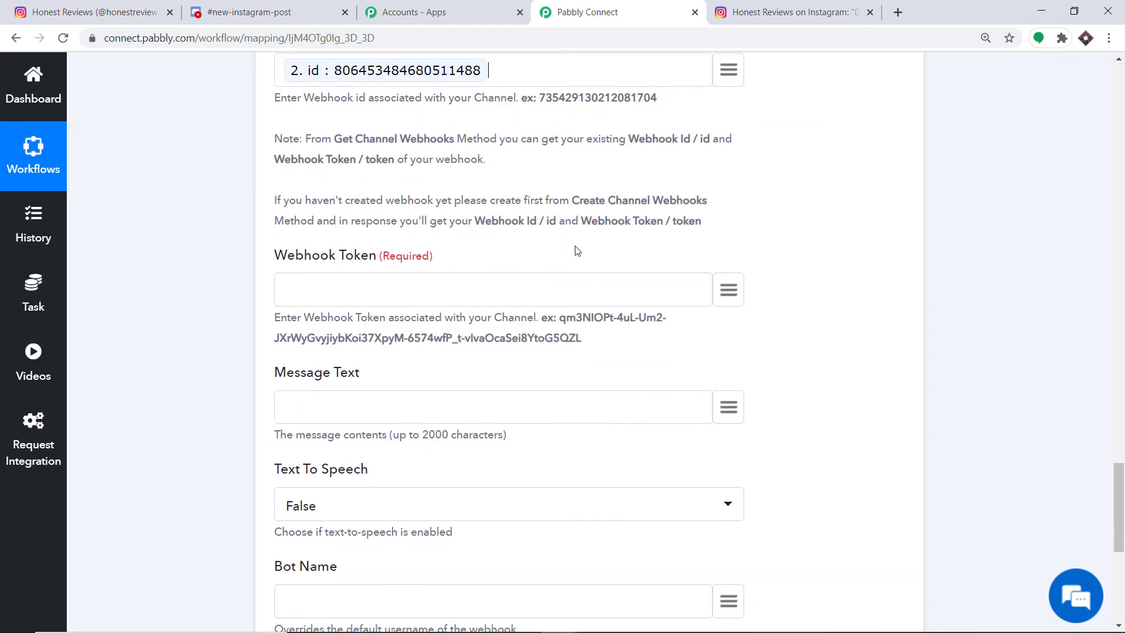
scroll(316, 237, down, 1)
click(728, 217)
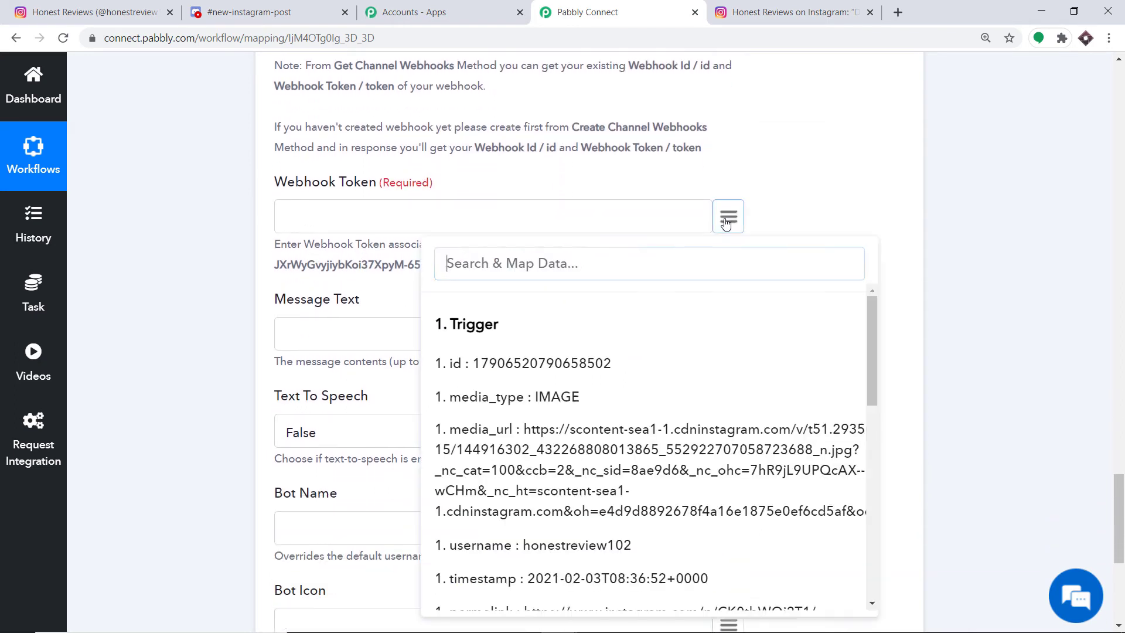
scroll(622, 351, down, 2)
scroll(623, 352, down, 6)
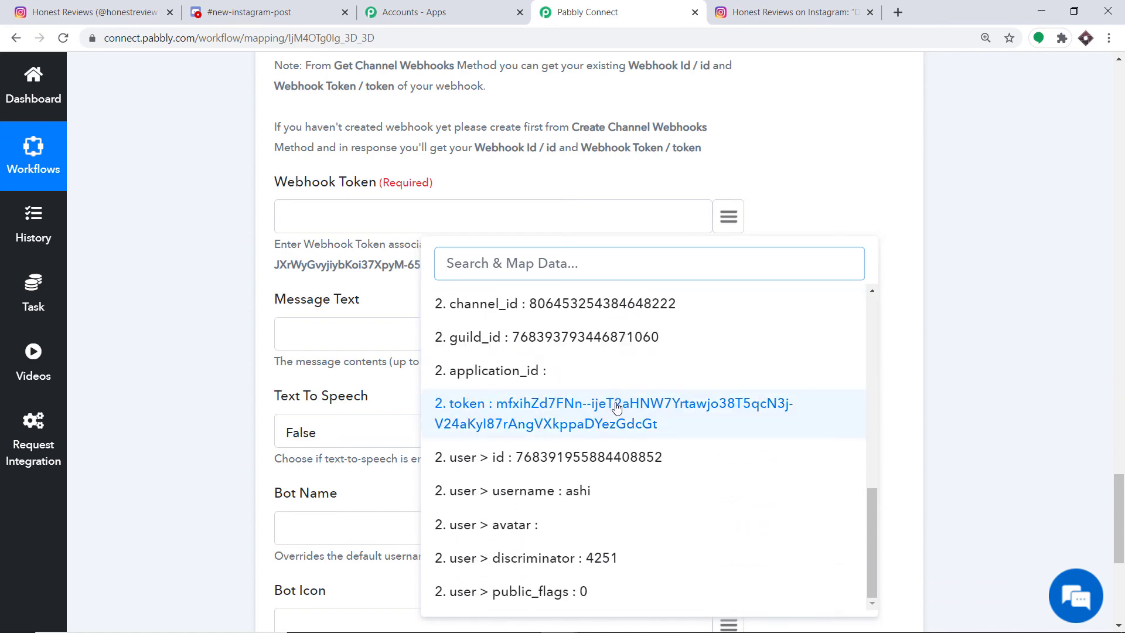
click(612, 408)
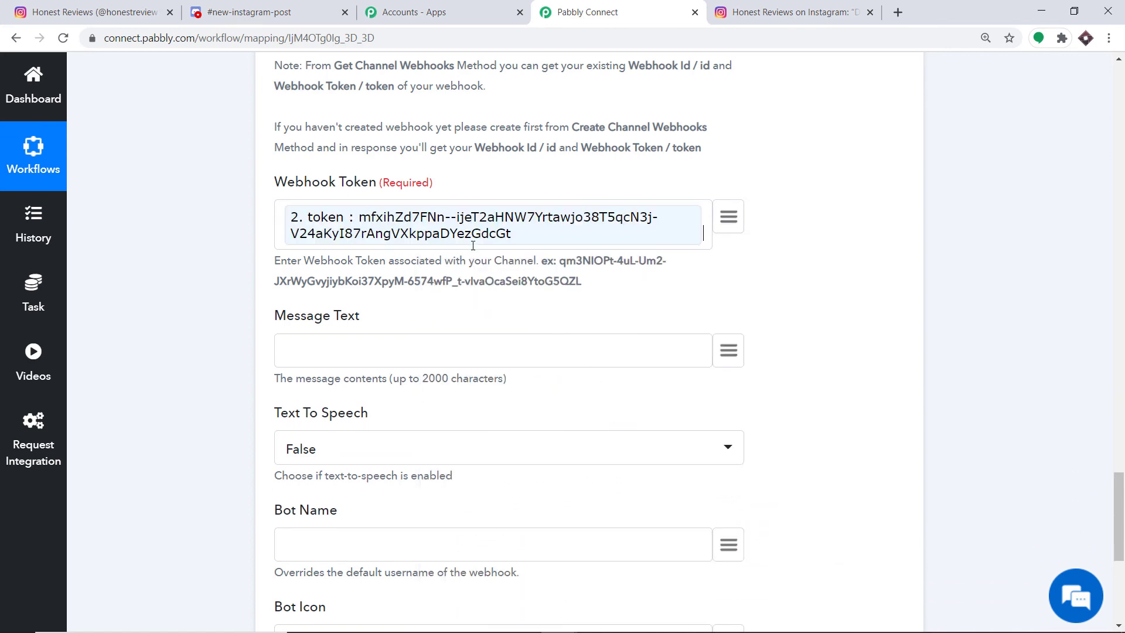
scroll(488, 273, up, 3)
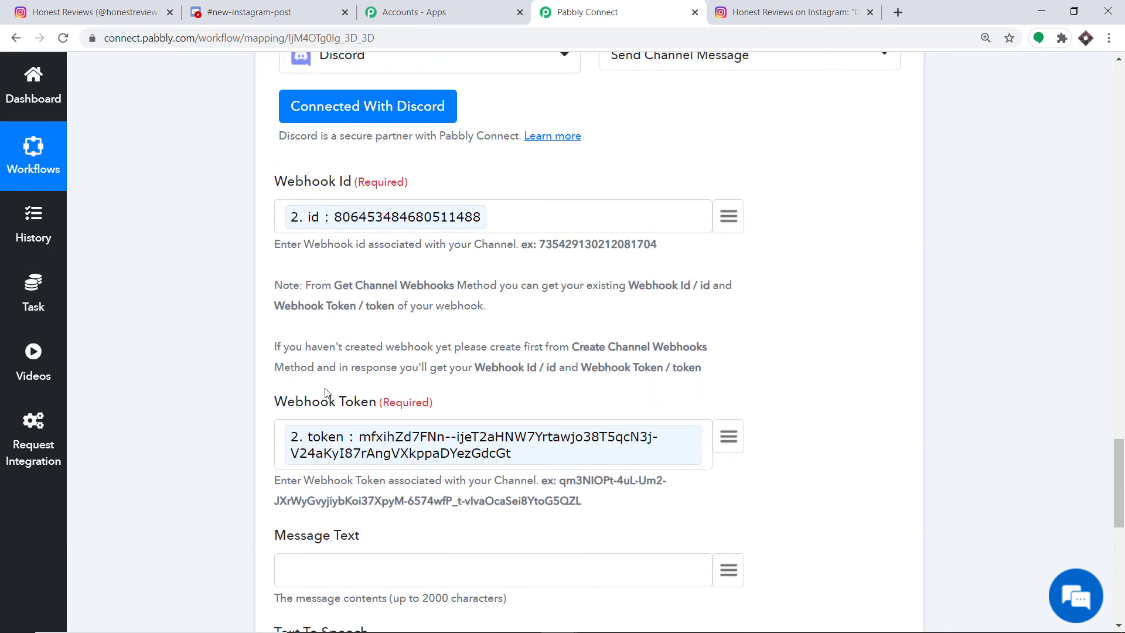
- Write the message text "A new post has been created in Instagram" followed by the trigger's mapped caption
scroll(337, 369, down, 3)
scroll(363, 281, down, 2)
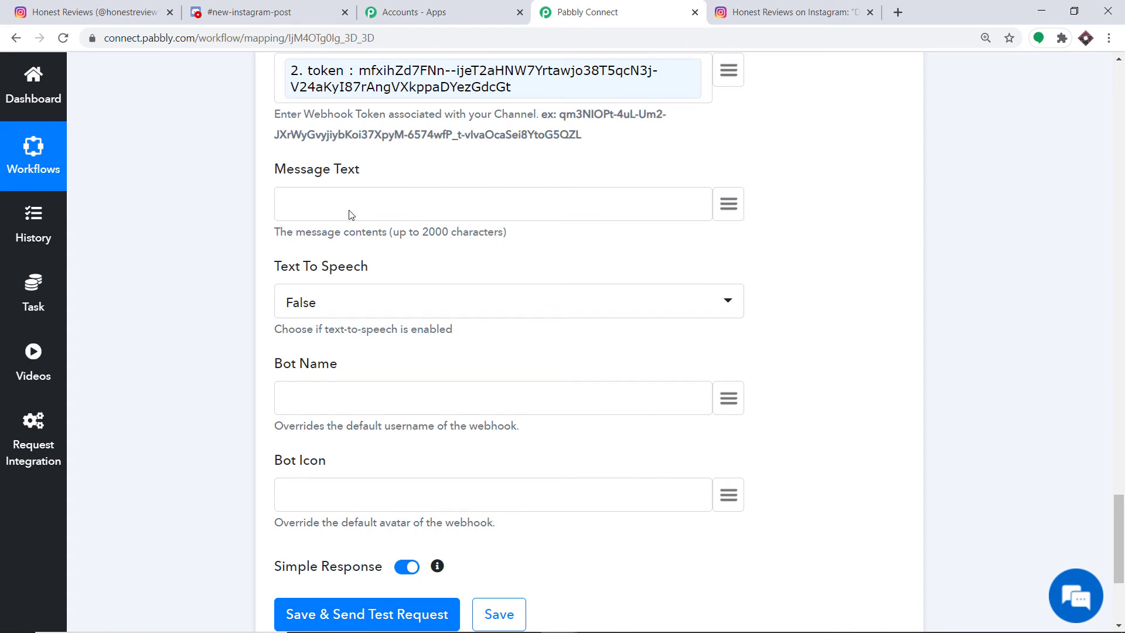
text(new post has bee)
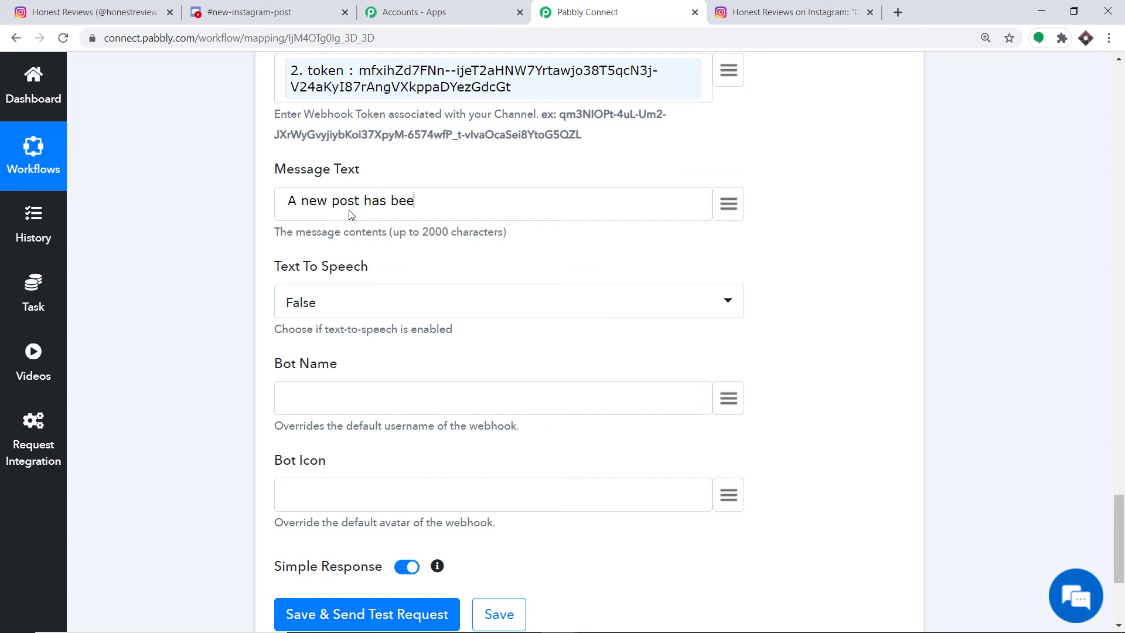
text(n created in Instagram)
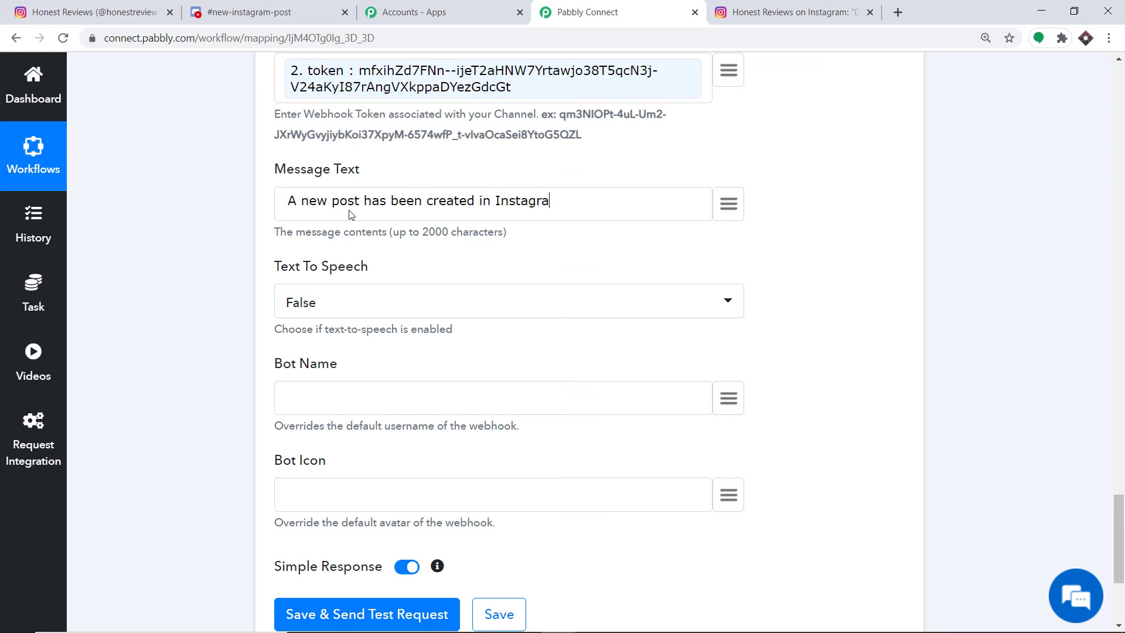
click(729, 204)
scroll(674, 328, down, 2)
scroll(673, 332, down, 3)
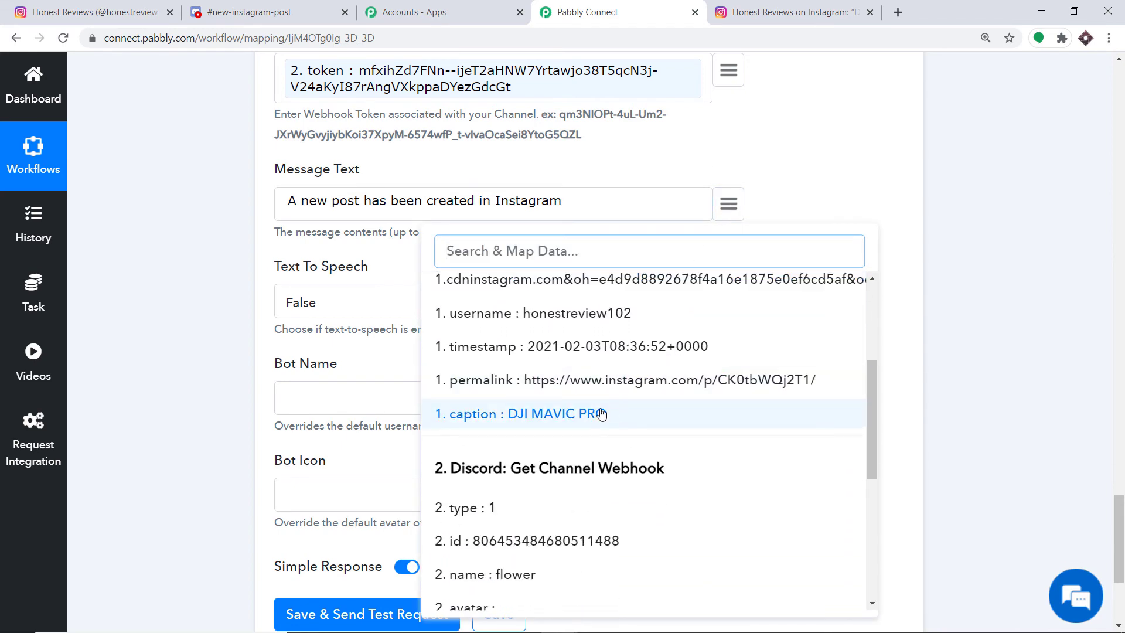
click(555, 418)
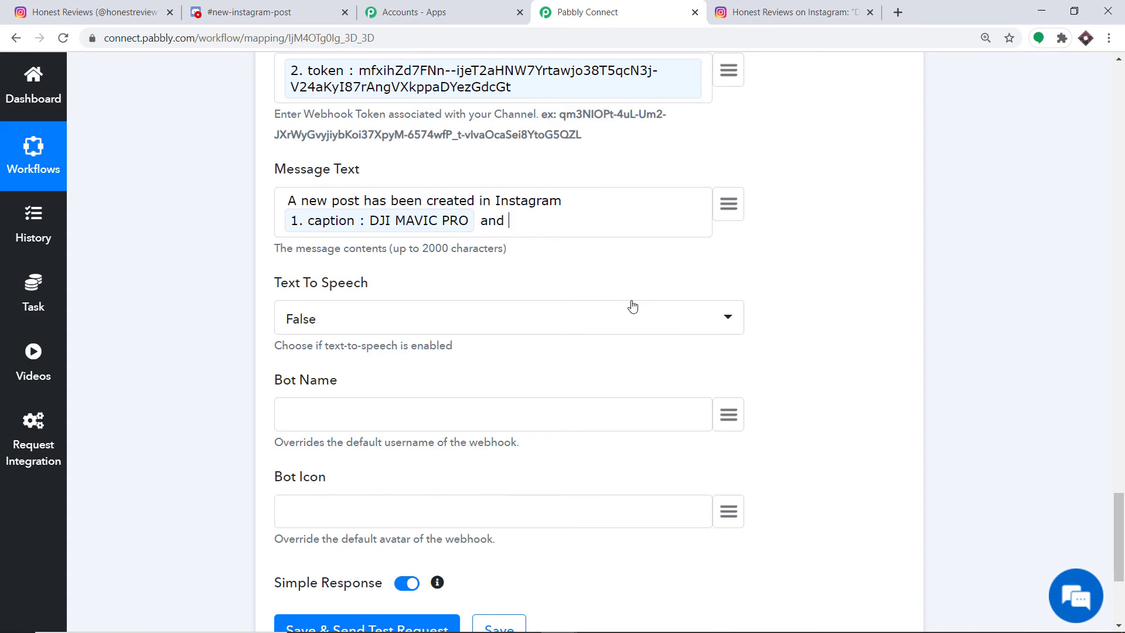
- Extend the message text with "and this is its perma link" followed by the trigger's mapped permalink
text(and this is its perma link)
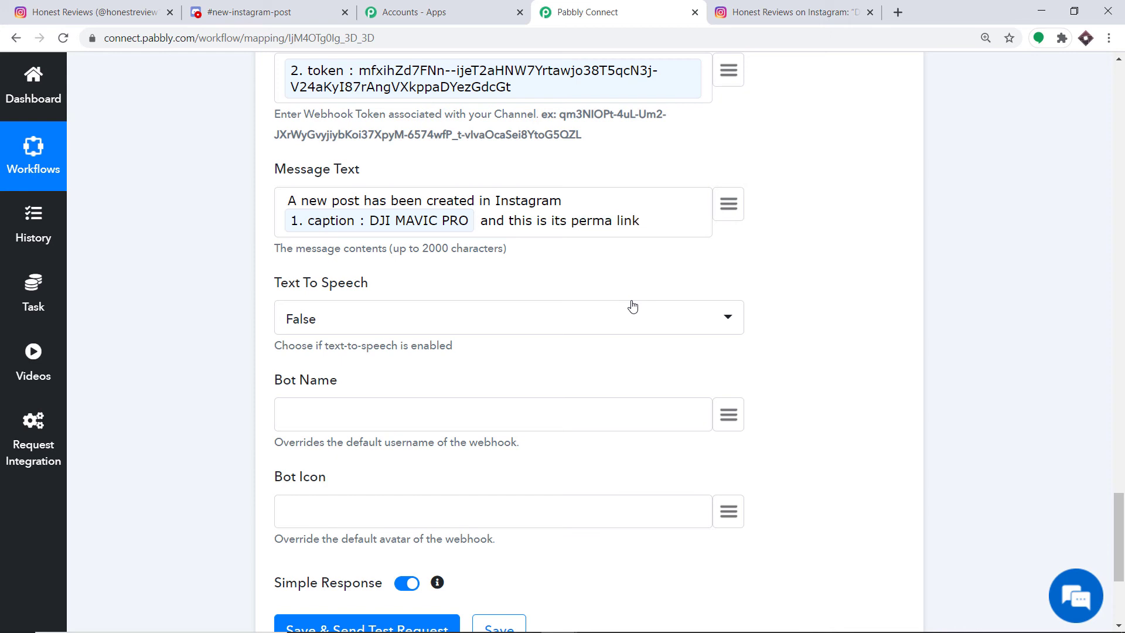
click(729, 204)
scroll(674, 340, down, 4)
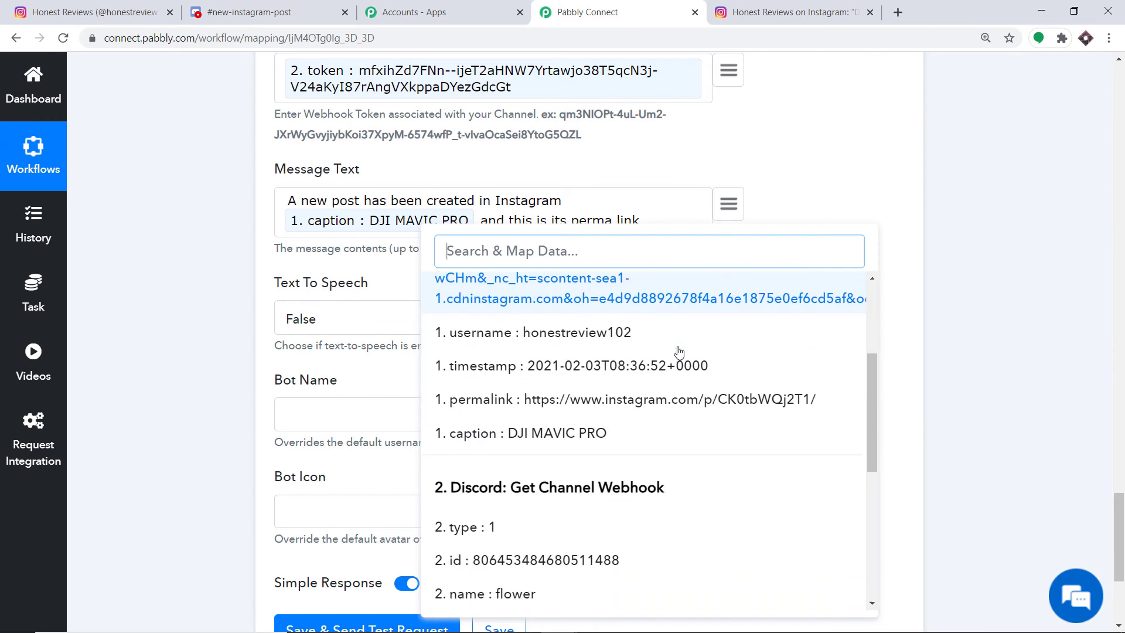
click(522, 382)
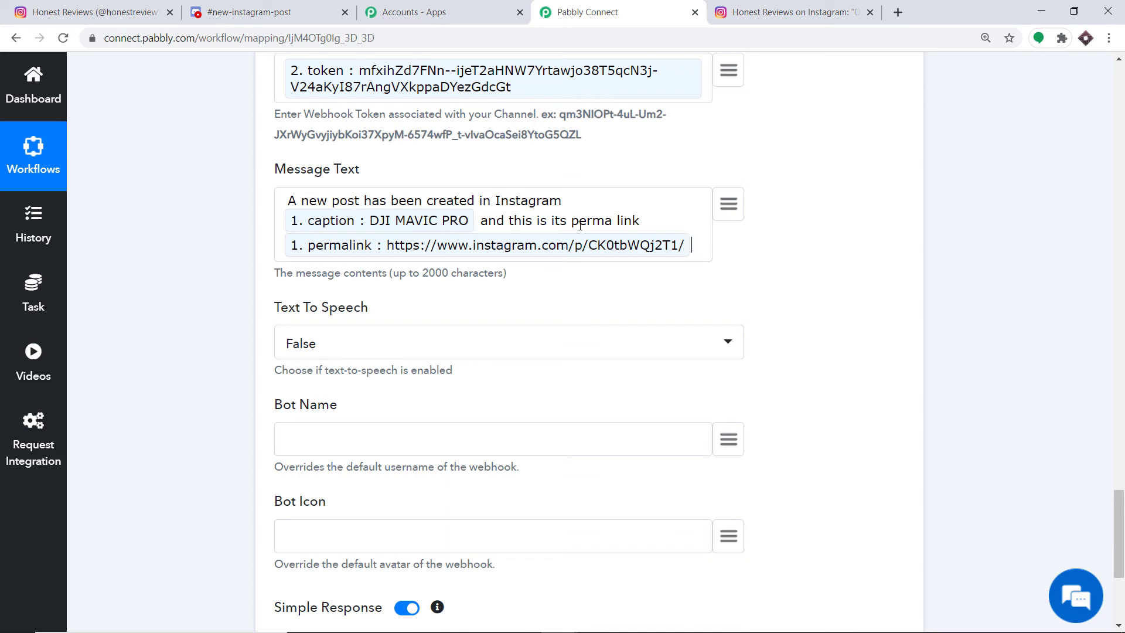
- Set the bot name of the Send Channel Message step to HonestReviews102
scroll(408, 352, down, 1)
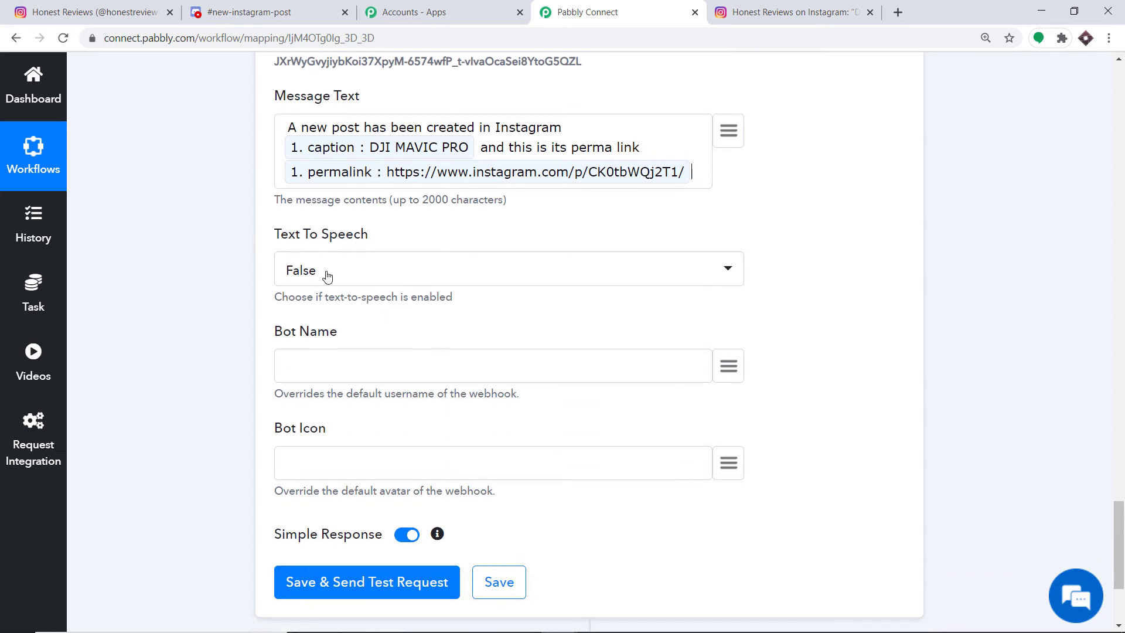
scroll(324, 275, down, 1)
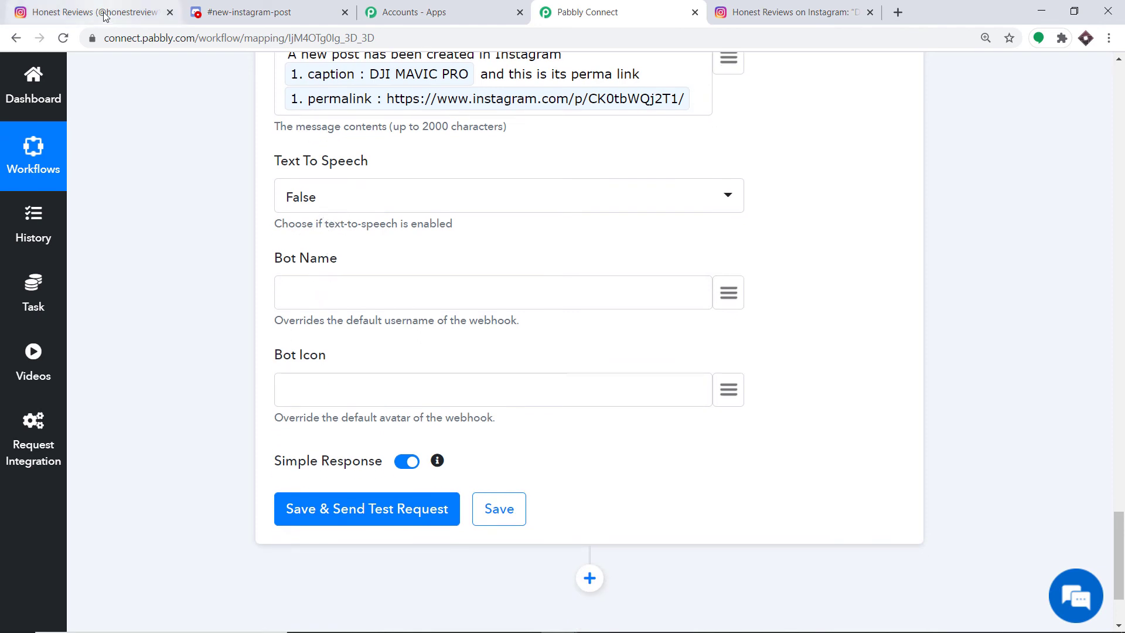
text(HonestReview)
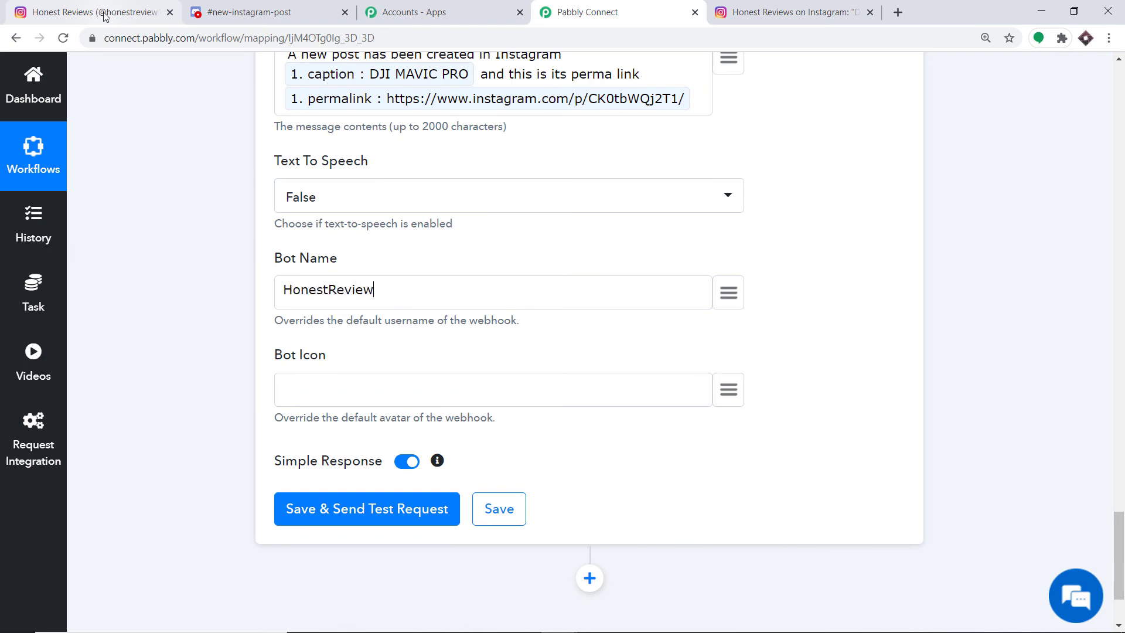
text(s102)
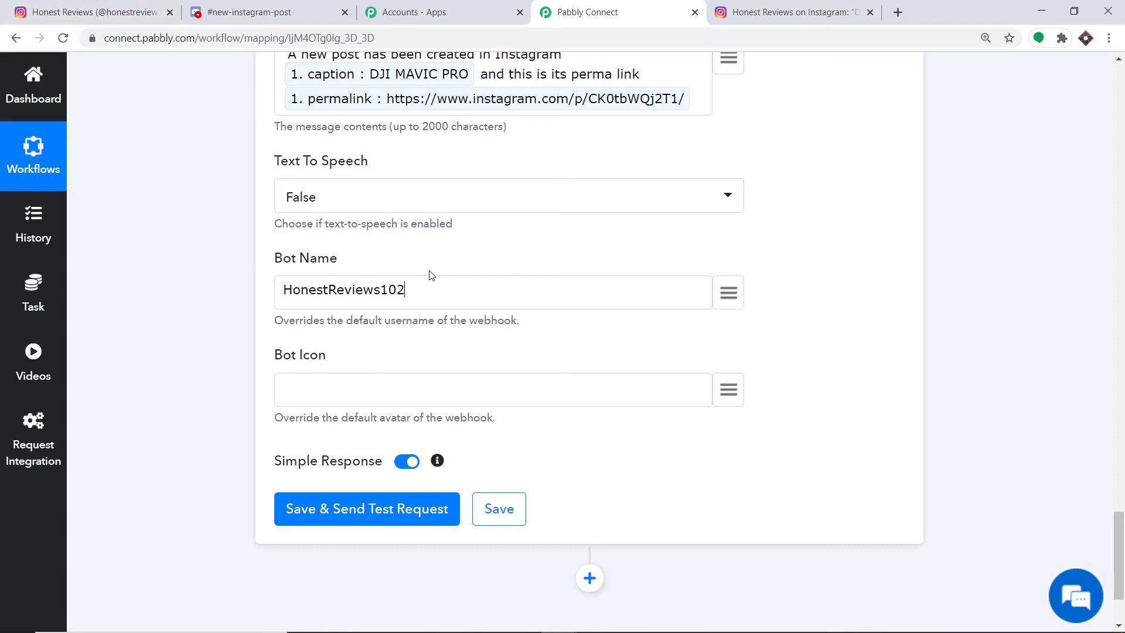
- Review the mapped Send Channel Message fields, and save the step with a test request
scroll(427, 276, up, 6)
scroll(353, 121, up, 1)
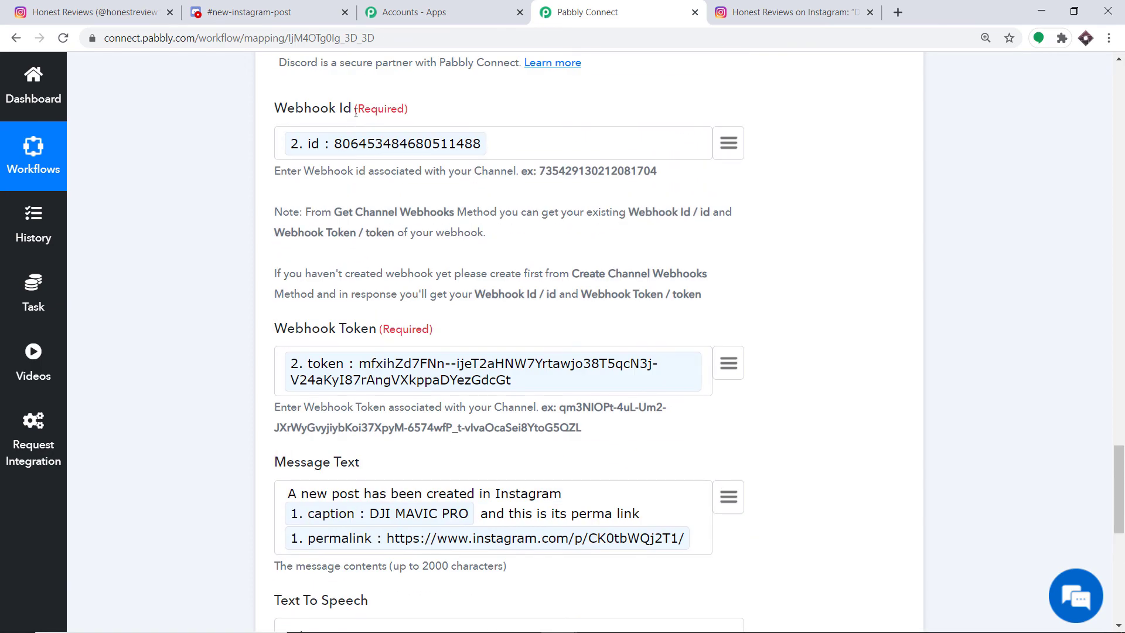
scroll(410, 176, up, 2)
scroll(457, 218, down, 2)
scroll(457, 219, down, 10)
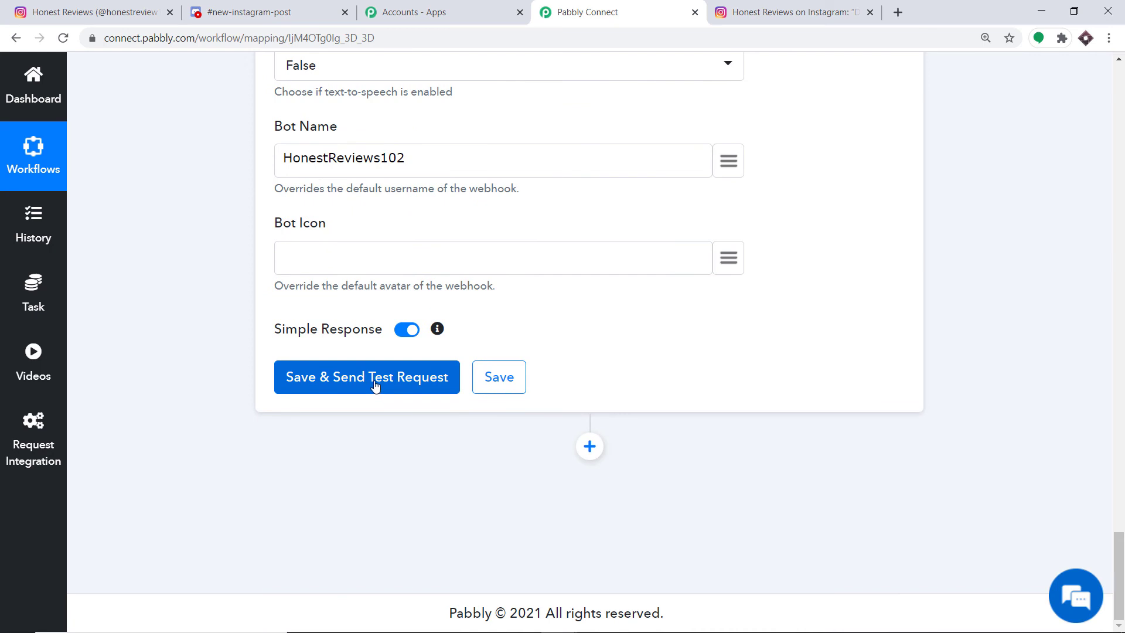
click(376, 385)
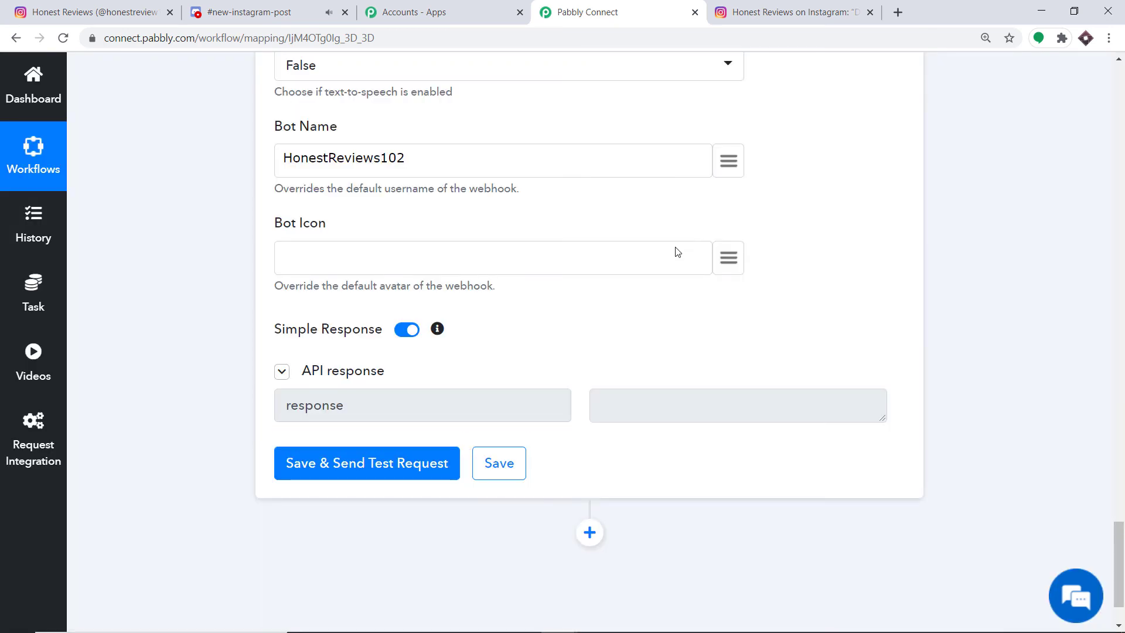
- Switch to Discord, leave the webhook settings, and check the new-instagram-post channel's test message by following its Instagram link
click(290, 8)
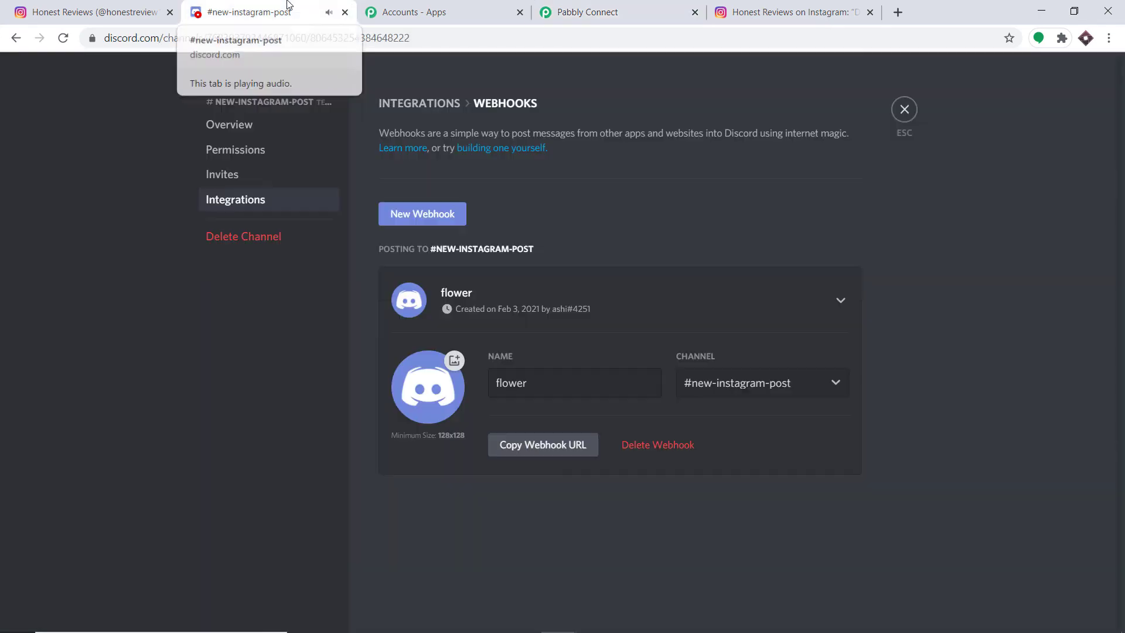
click(905, 110)
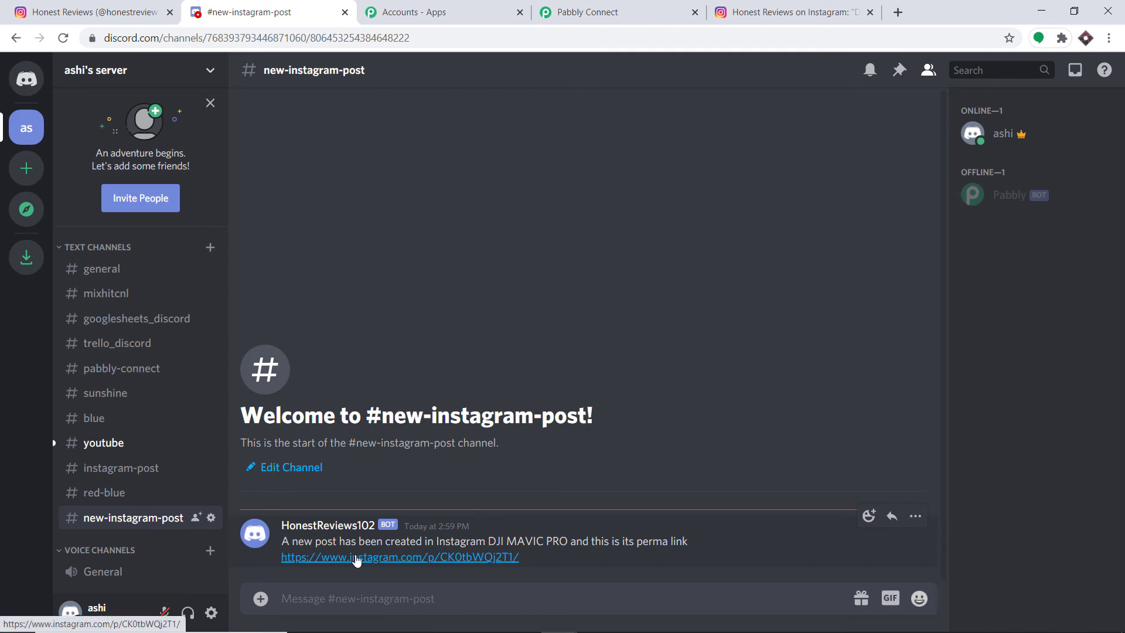
click(356, 557)
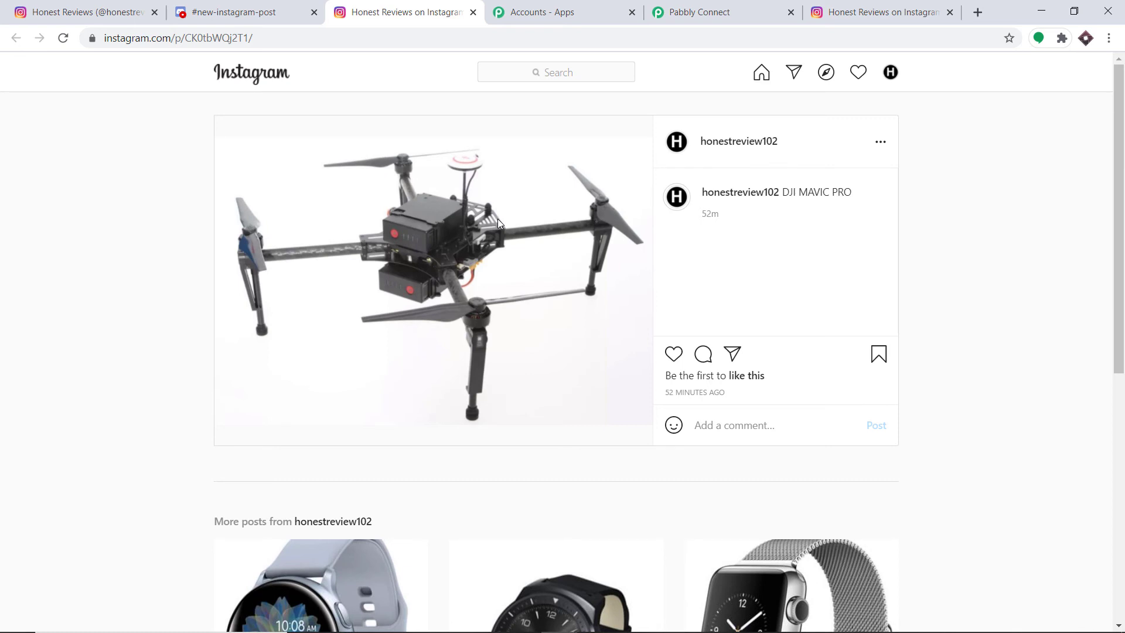
click(251, 9)
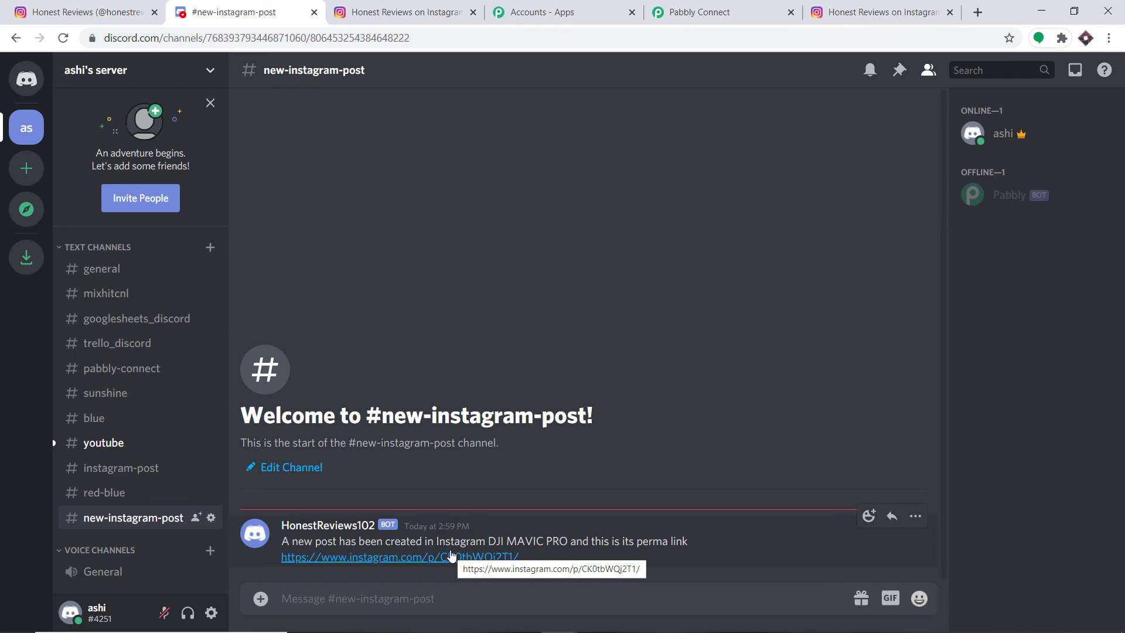
- Switch to Pabbly Connect and collapse the Send Channel Message, Get Channel Webhook and Instagram trigger steps to review the whole workflow
click(668, 12)
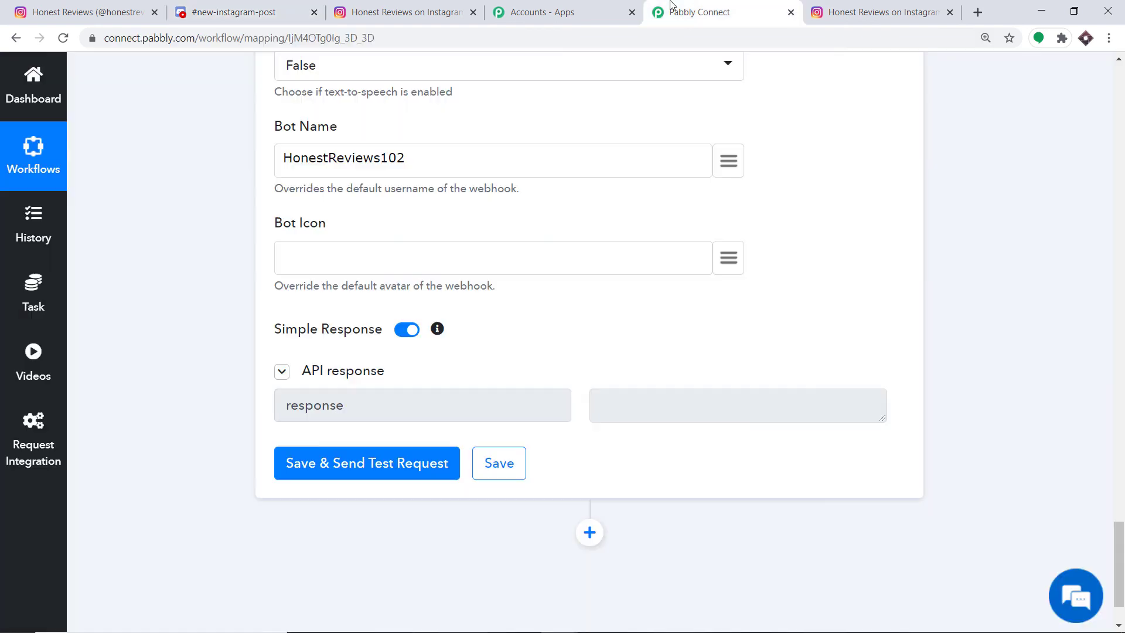
scroll(1120, 257, up, 6)
scroll(1121, 267, up, 8)
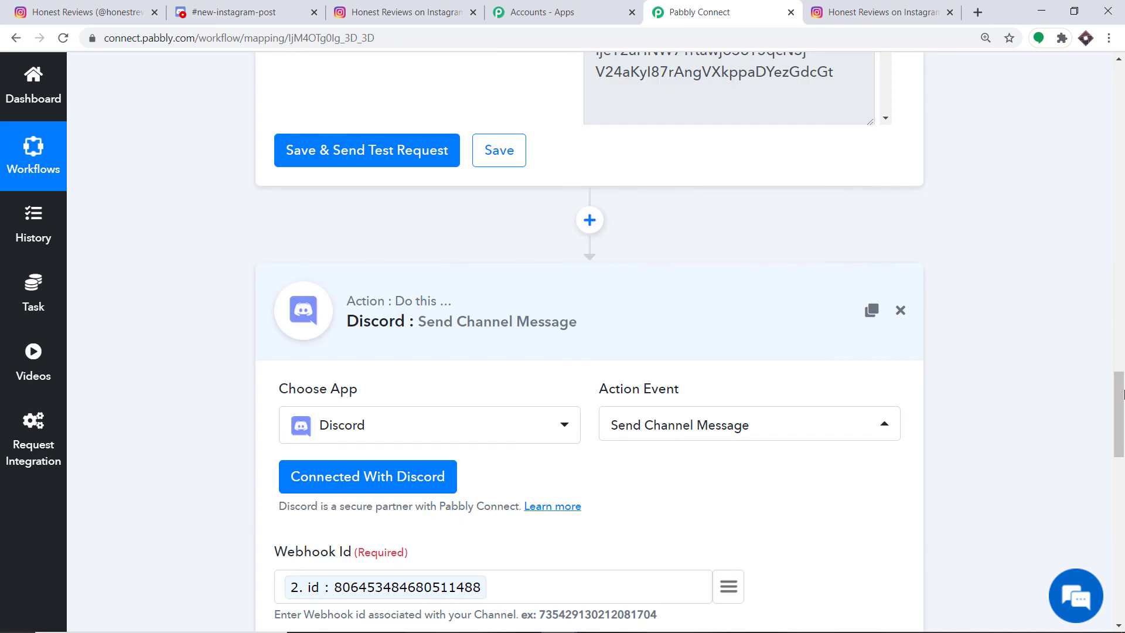
click(438, 322)
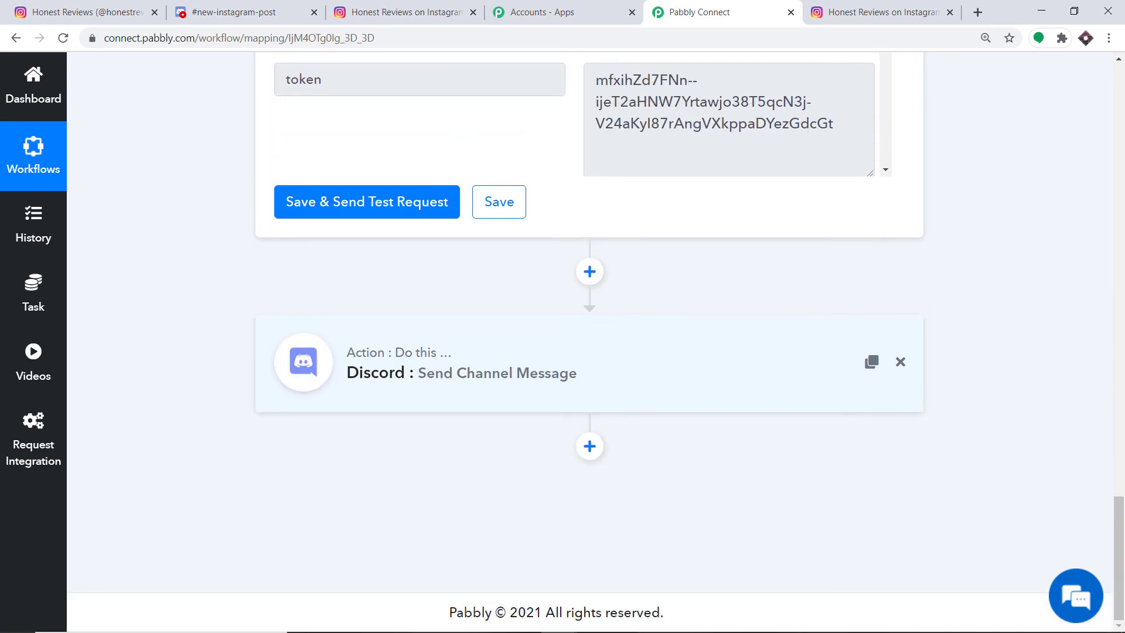
scroll(994, 339, up, 9)
scroll(994, 337, up, 8)
click(410, 278)
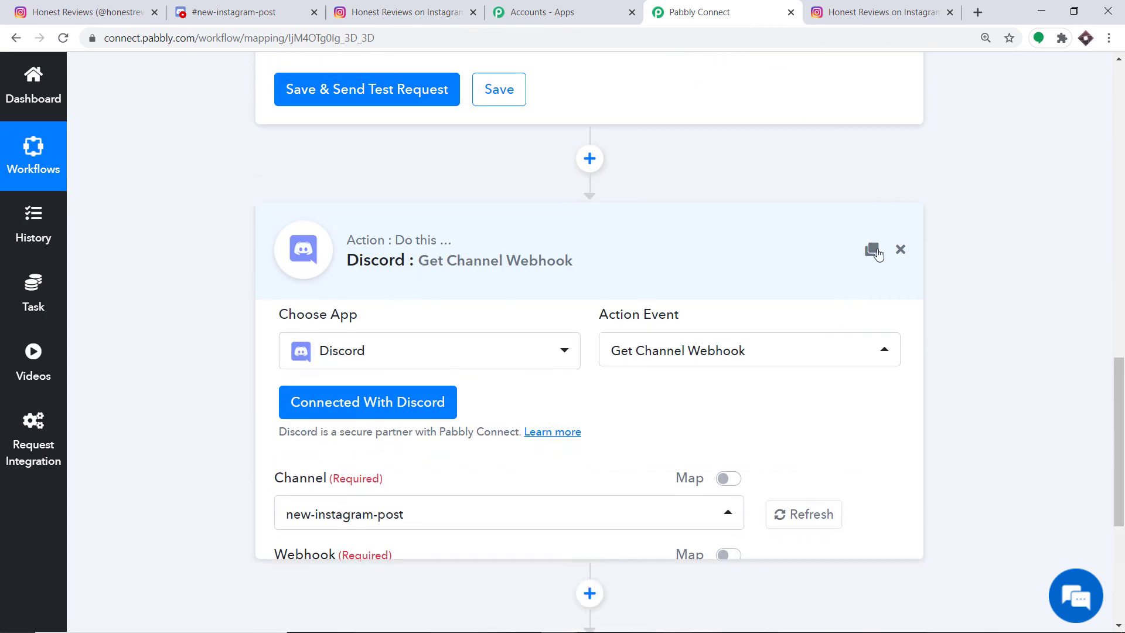
scroll(1123, 269, up, 8)
scroll(1123, 269, up, 6)
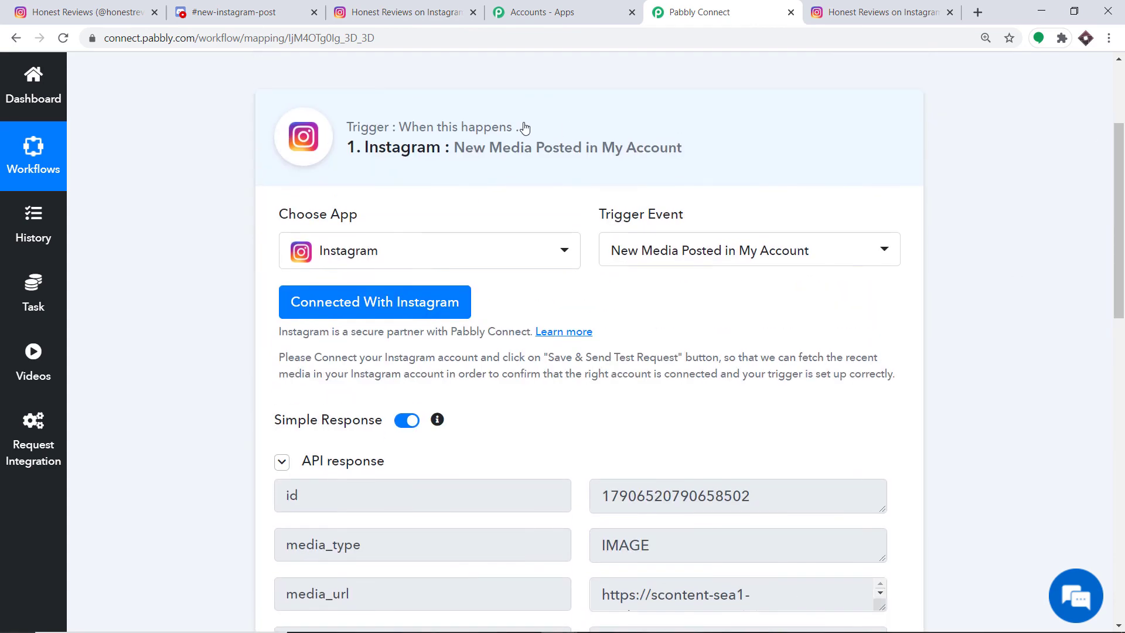
click(522, 132)
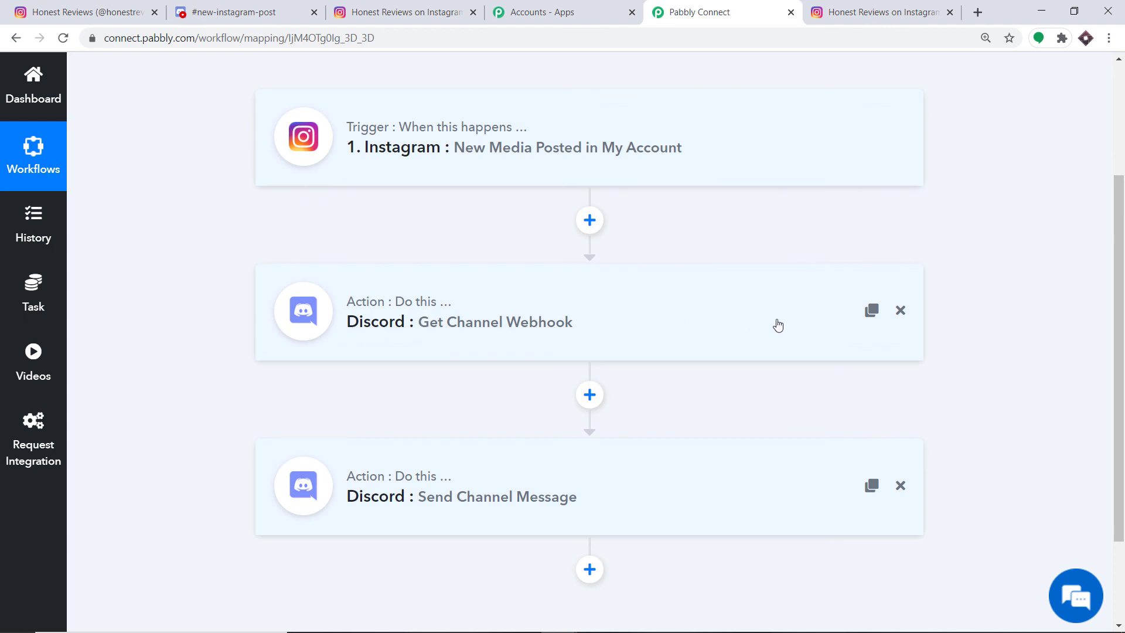
scroll(726, 357, down, 1)
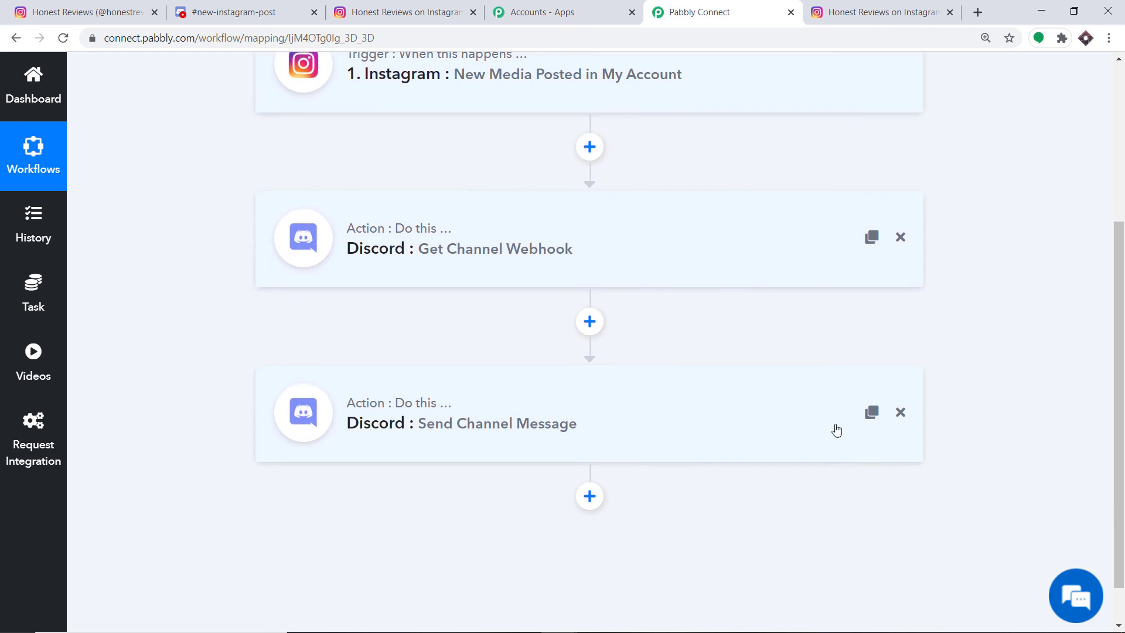
scroll(762, 439, up, 1)
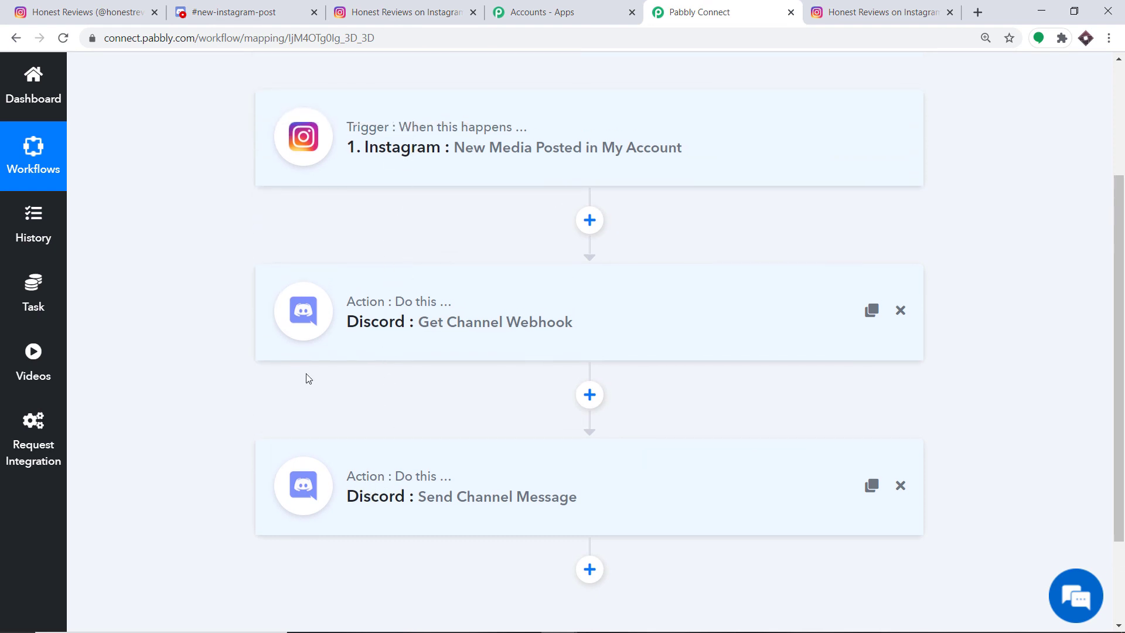
- Switch to Instagram, open the home feed, and examine the newly published Samsung Phones Review post
click(100, 5)
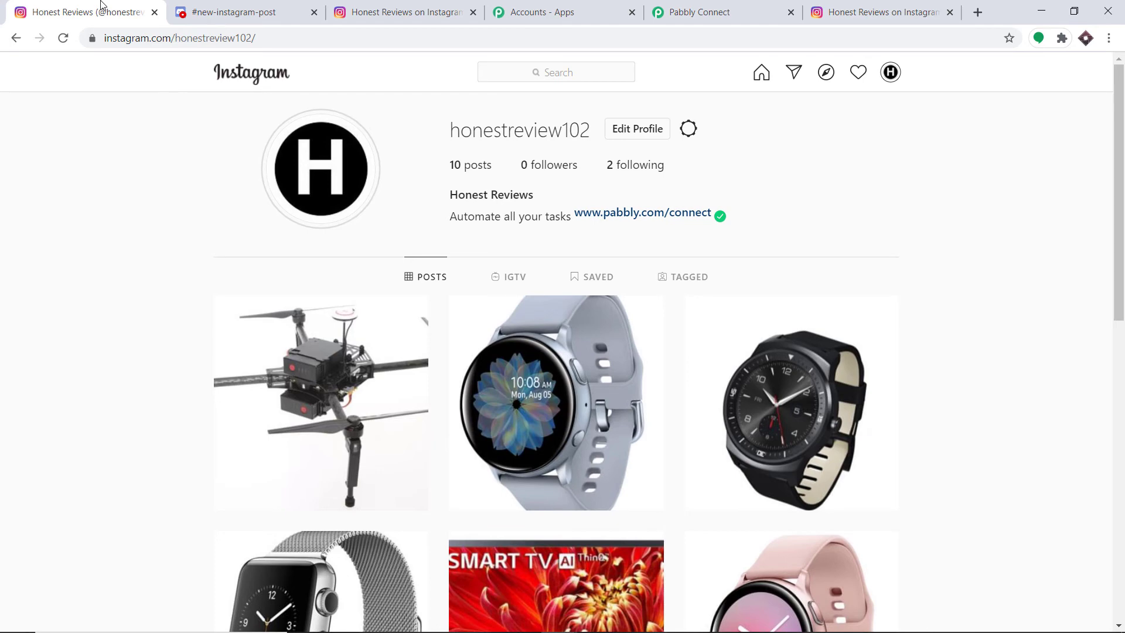
click(761, 72)
scroll(986, 173, down, 3)
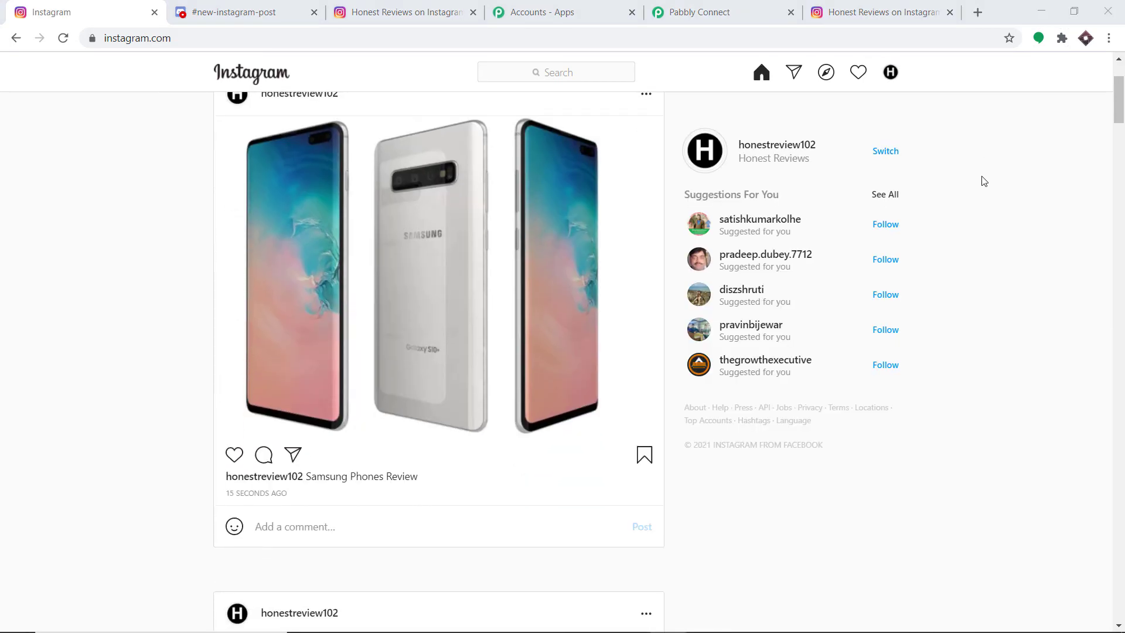
scroll(984, 181, up, 1)
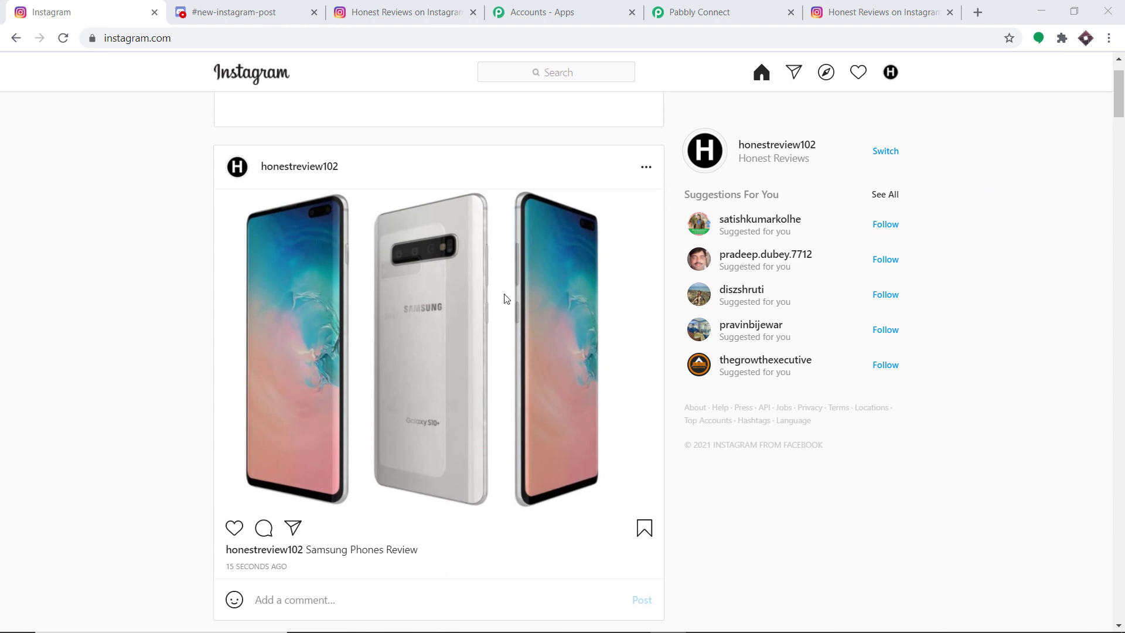
- Switch to Discord, reload the new-instagram-post channel, follow the newest bot message's Instagram link to check the post, and return to the channel
click(261, 6)
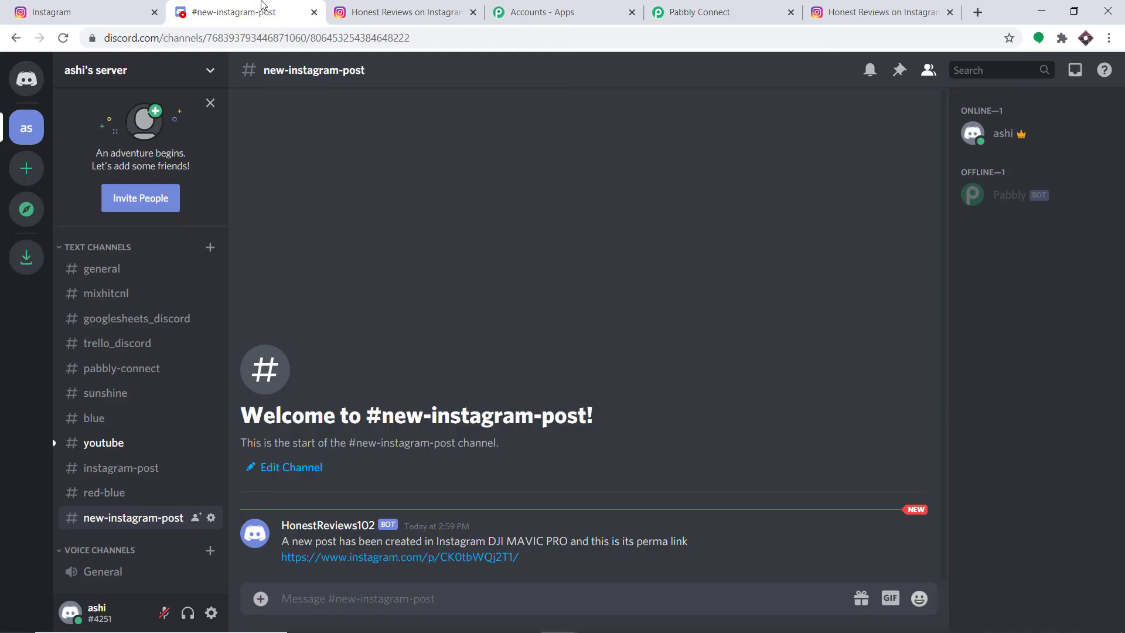
click(64, 38)
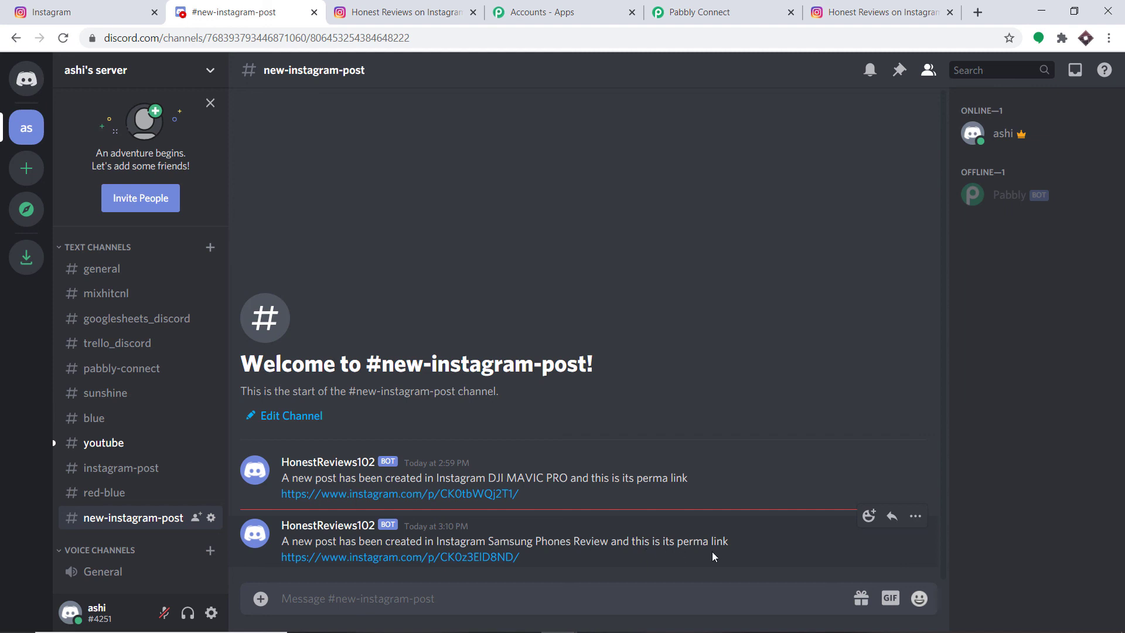
click(333, 558)
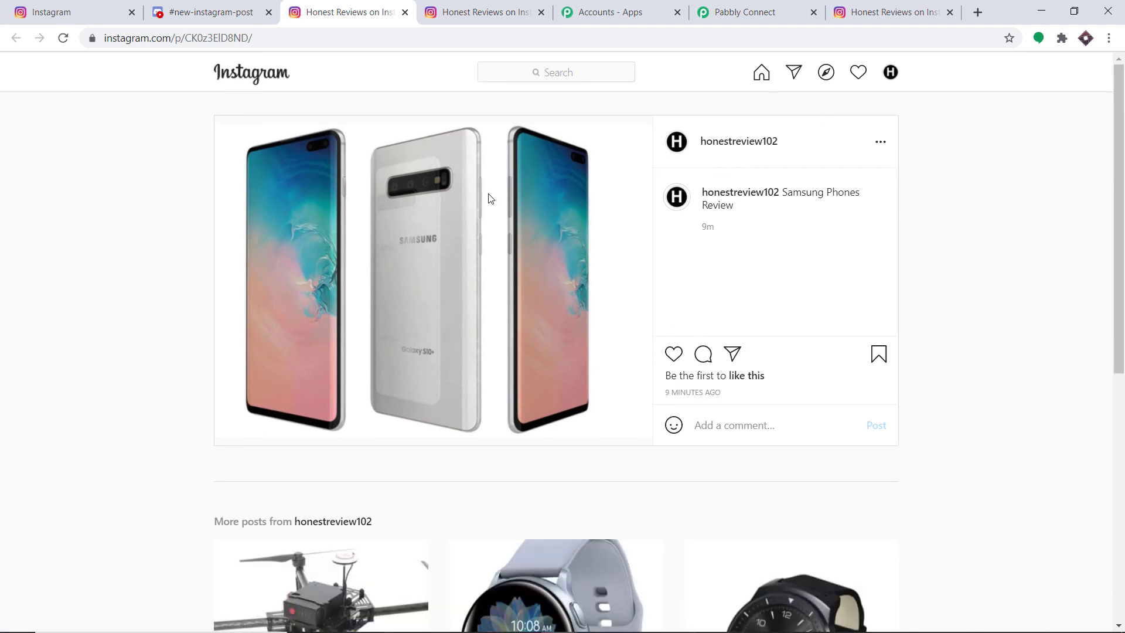
click(197, 6)
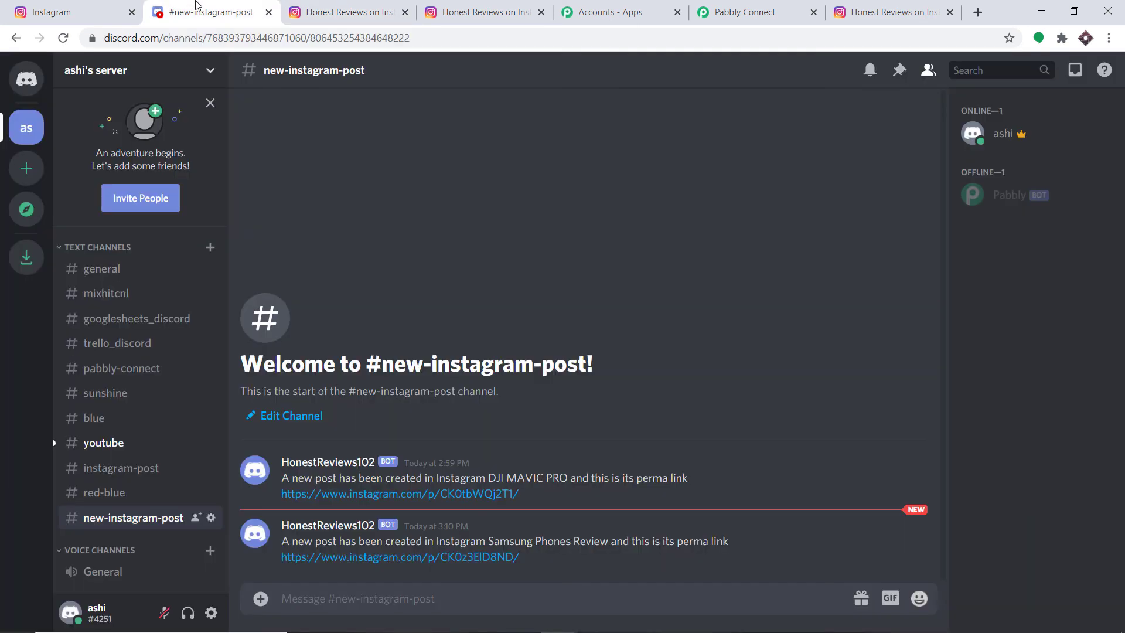